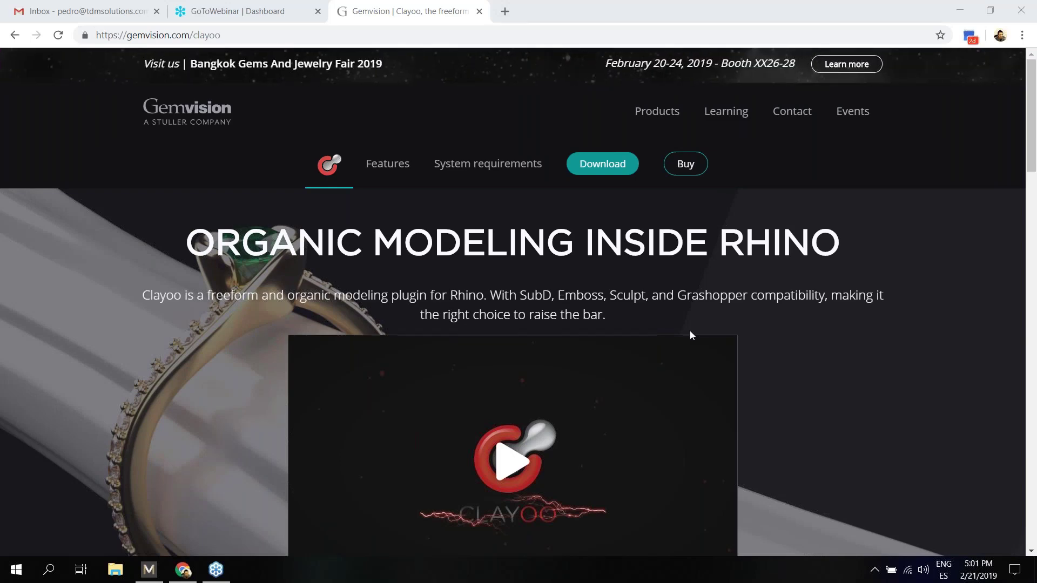
# Switch from the browser to MatrixGold and turn on Clayoo's SubD edit mode with the move gumball
pyautogui.scroll(-2, 539, 363)
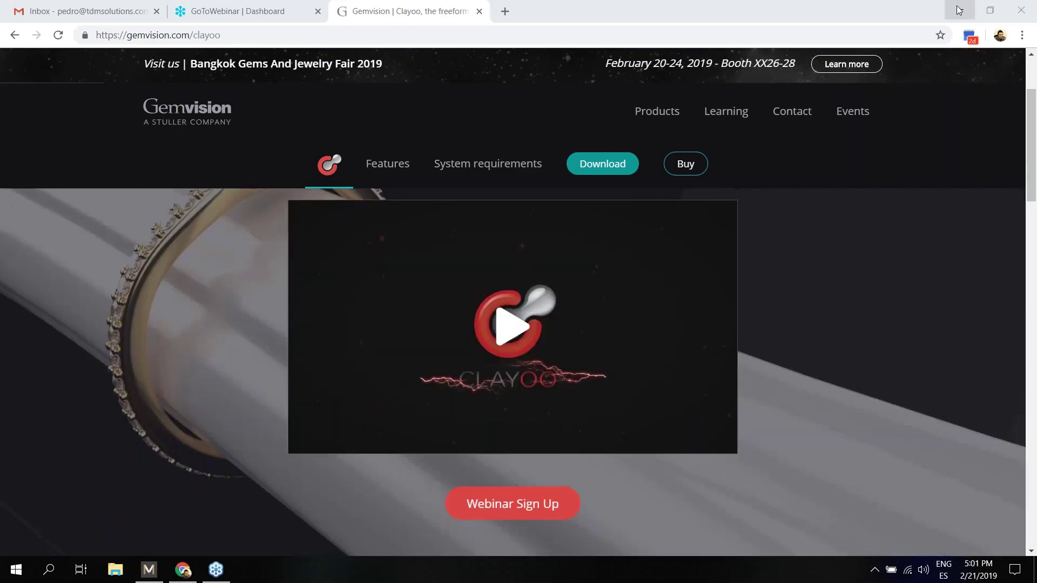
pyautogui.click(959, 9)
pyautogui.click(157, 574)
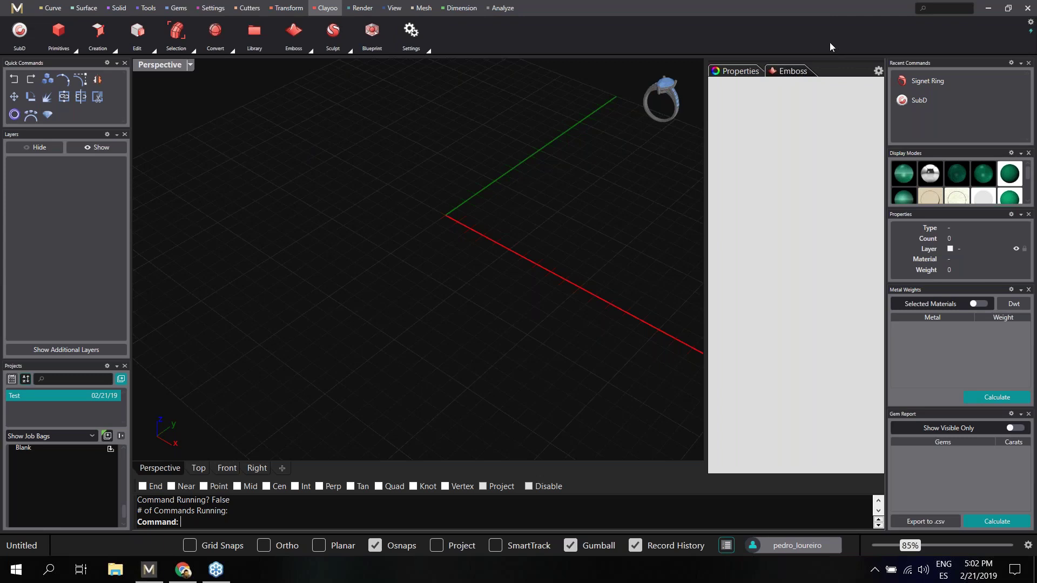
pyautogui.click(22, 43)
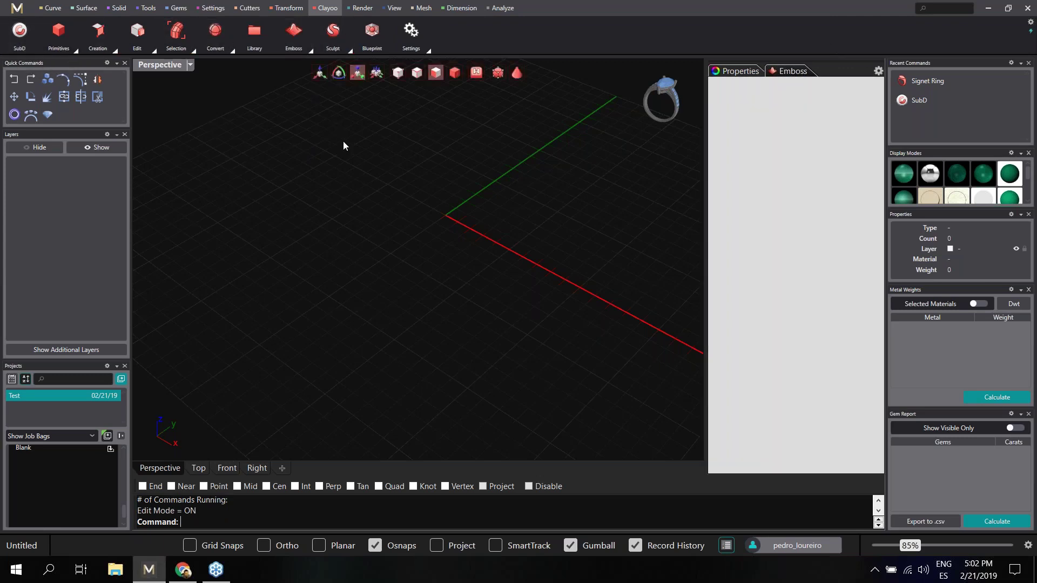
pyautogui.moveTo(378, 186); pyautogui.dragTo(327, 72, button='right')
pyautogui.click(320, 72)
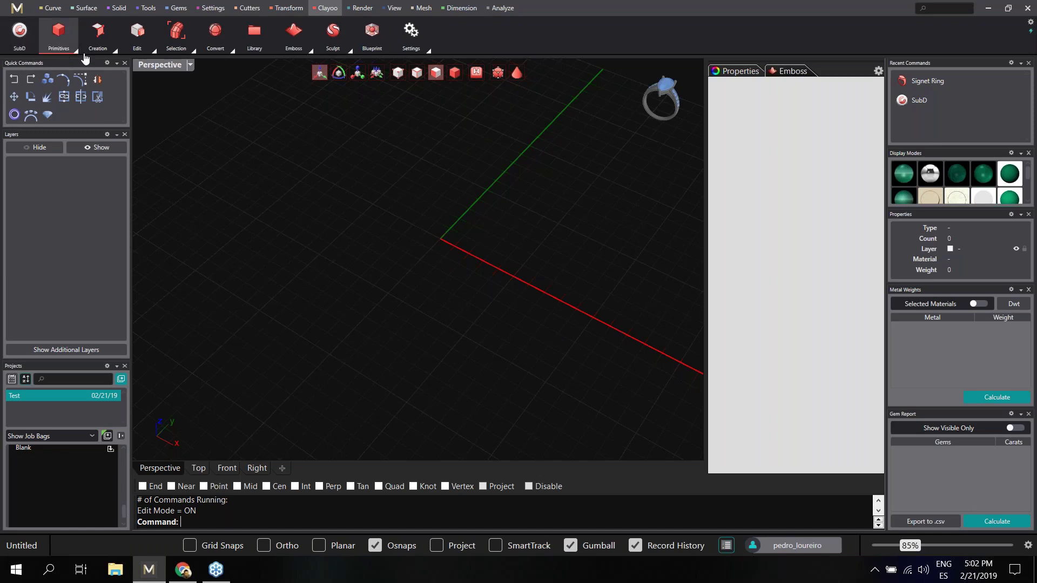
# Create a US size 7 signet ring with its top thickness increased to about 1.475
pyautogui.click(113, 50)
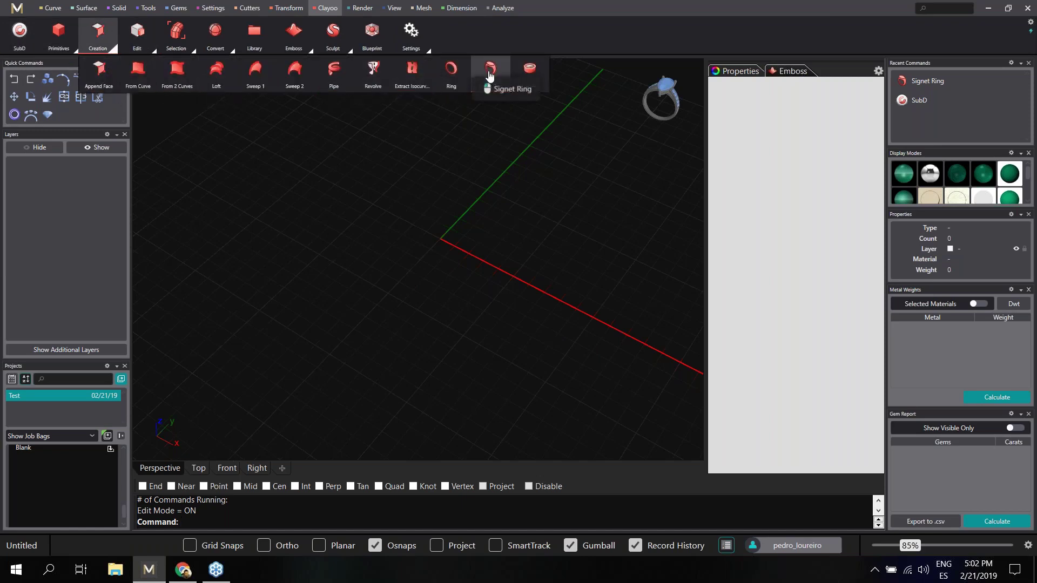
pyautogui.click(490, 71)
pyautogui.moveTo(317, 301); pyautogui.dragTo(366, 285, button='right')
pyautogui.moveTo(370, 324); pyautogui.dragTo(406, 151, button='right')
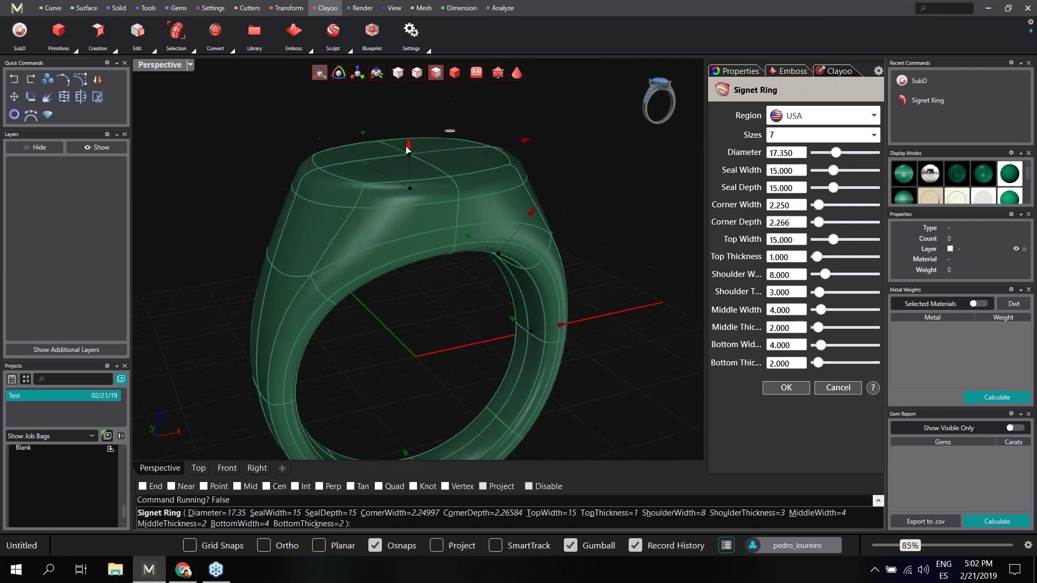
pyautogui.moveTo(411, 152); pyautogui.dragTo(409, 142)
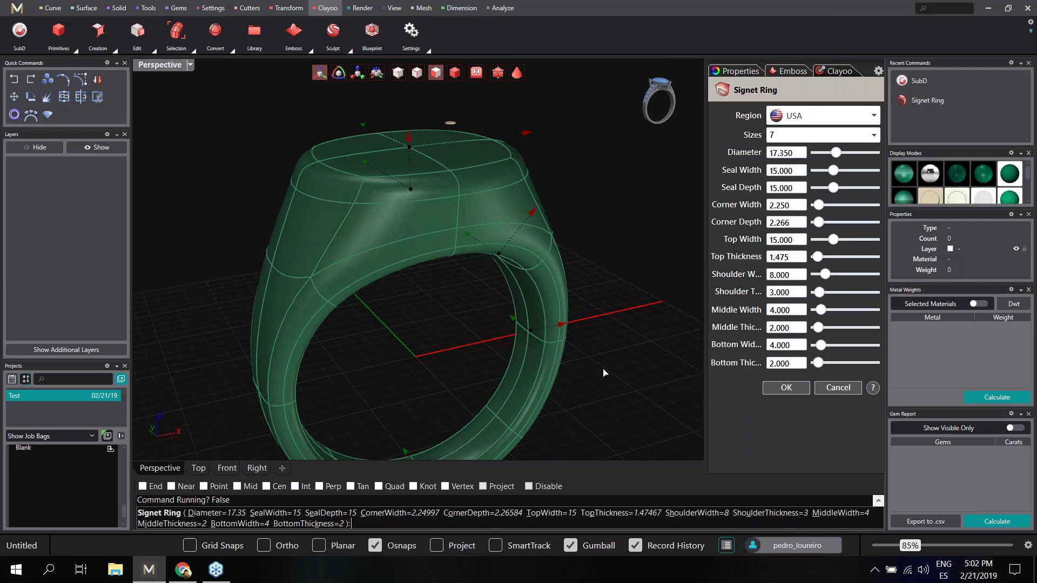
pyautogui.moveTo(519, 357); pyautogui.dragTo(448, 296, button='right')
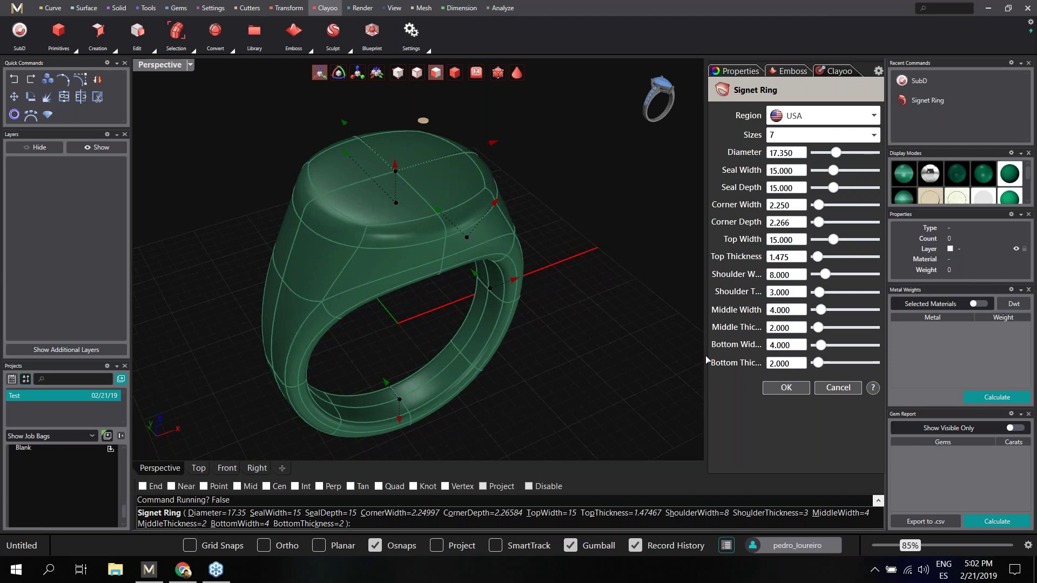
pyautogui.click(786, 388)
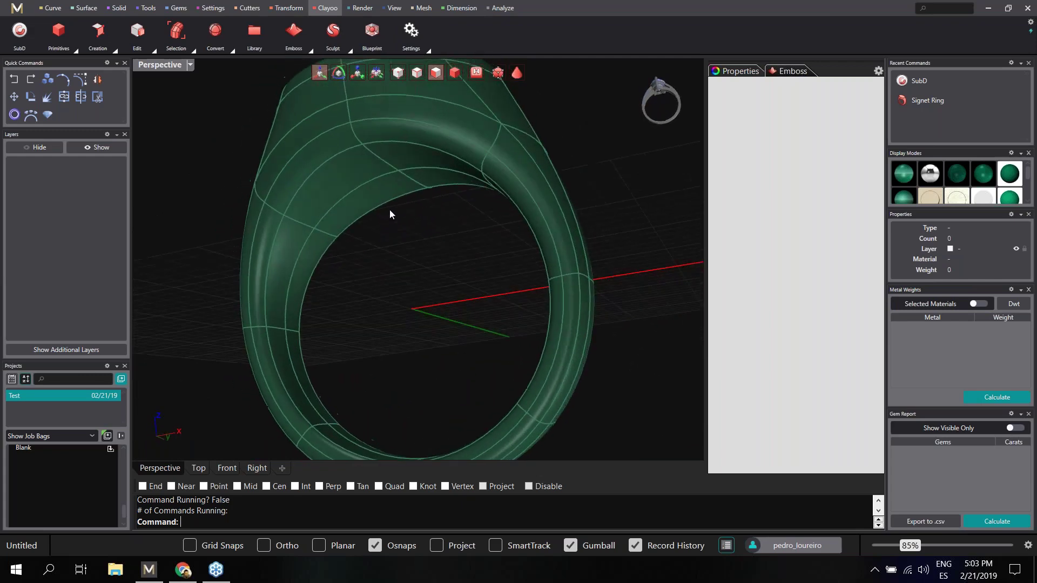
# Shell the ring through all the faces lining the inside of the band, using a distance of -1.2 in Regular mode
pyautogui.click(364, 180)
pyautogui.doubleClick(407, 165)
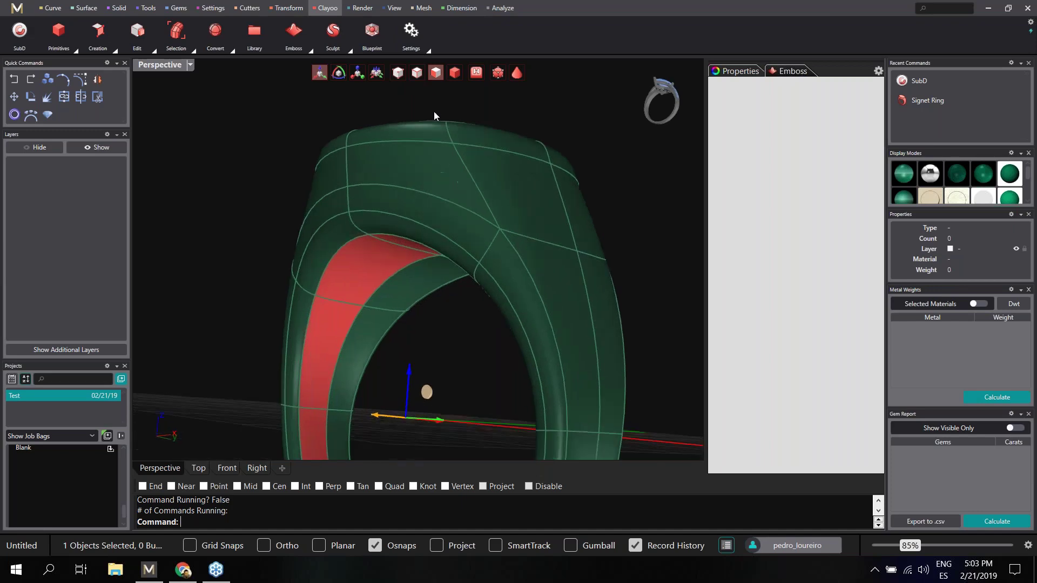
pyautogui.keyDown('shift'); pyautogui.click(361, 234); pyautogui.keyUp('shift')
pyautogui.keyDown('shift'); pyautogui.click(424, 212); pyautogui.keyUp('shift')
pyautogui.keyDown('shift'); pyautogui.click(258, 320); pyautogui.keyUp('shift')
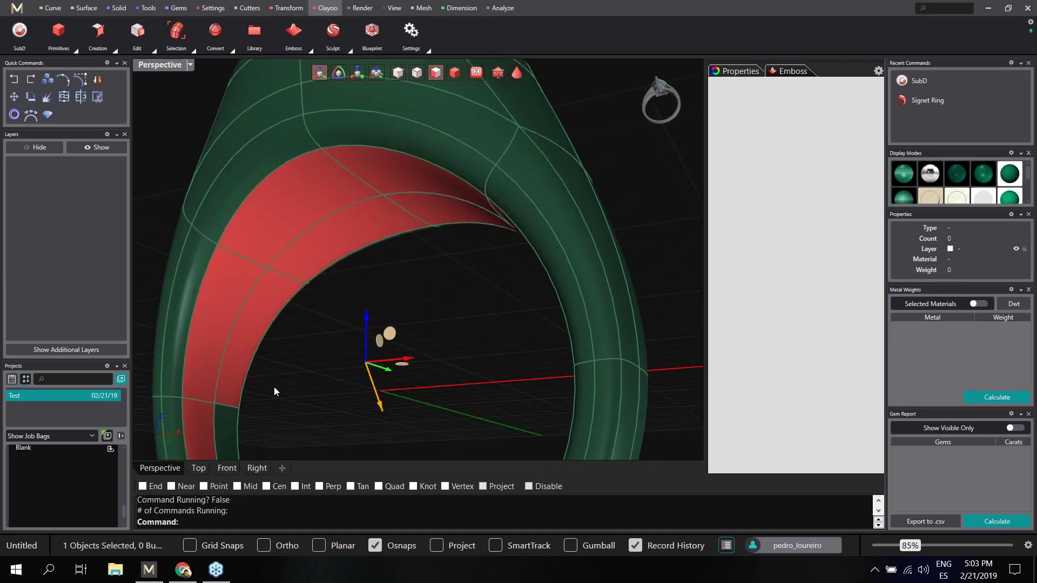
pyautogui.keyDown('shift'); pyautogui.click(228, 434); pyautogui.keyUp('shift')
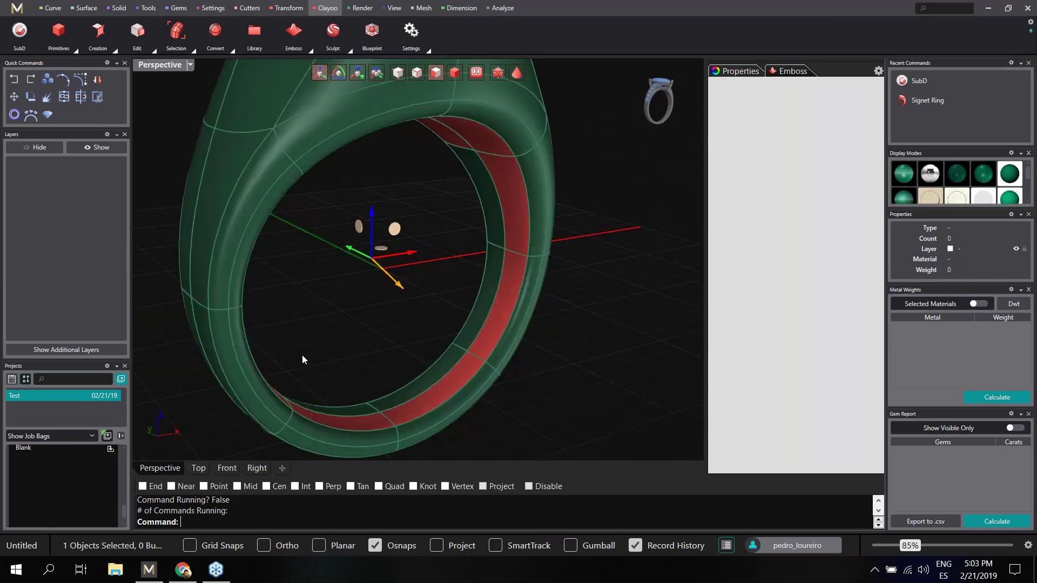
pyautogui.keyDown('shift'); pyautogui.click(472, 312); pyautogui.keyUp('shift')
pyautogui.keyDown('shift'); pyautogui.click(496, 219); pyautogui.keyUp('shift')
pyautogui.keyDown('shift'); pyautogui.click(461, 359); pyautogui.keyUp('shift')
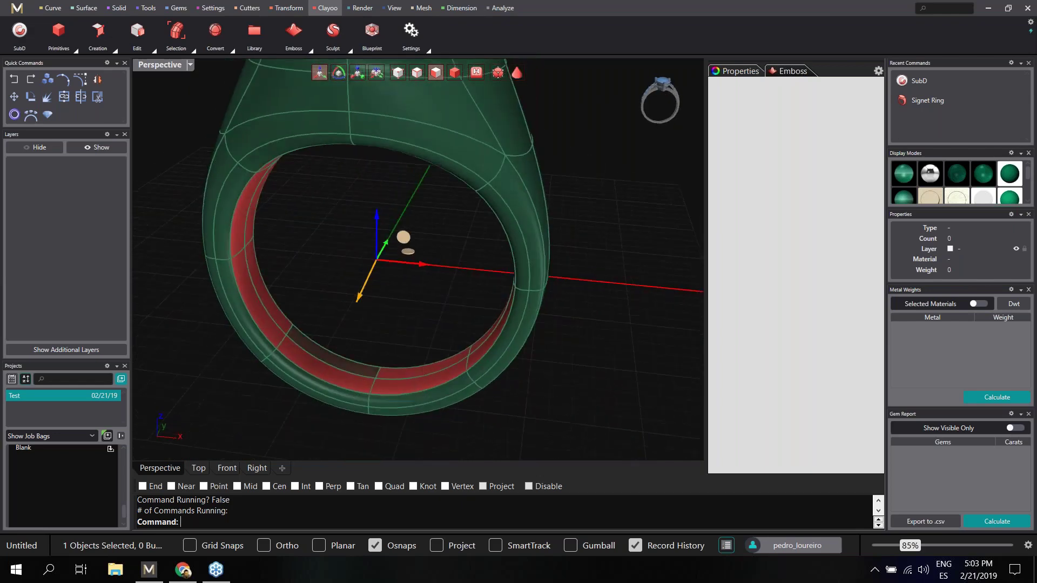
pyautogui.keyDown('ctrl'); pyautogui.keyDown('shift'); pyautogui.click(360, 371); pyautogui.keyUp('shift'); pyautogui.keyUp('ctrl')
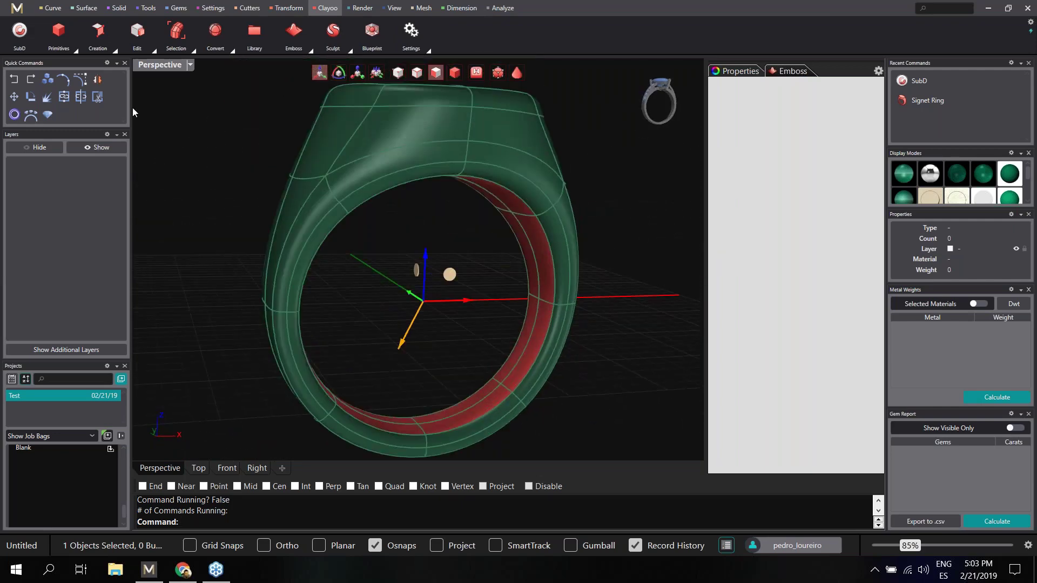
pyautogui.click(114, 50)
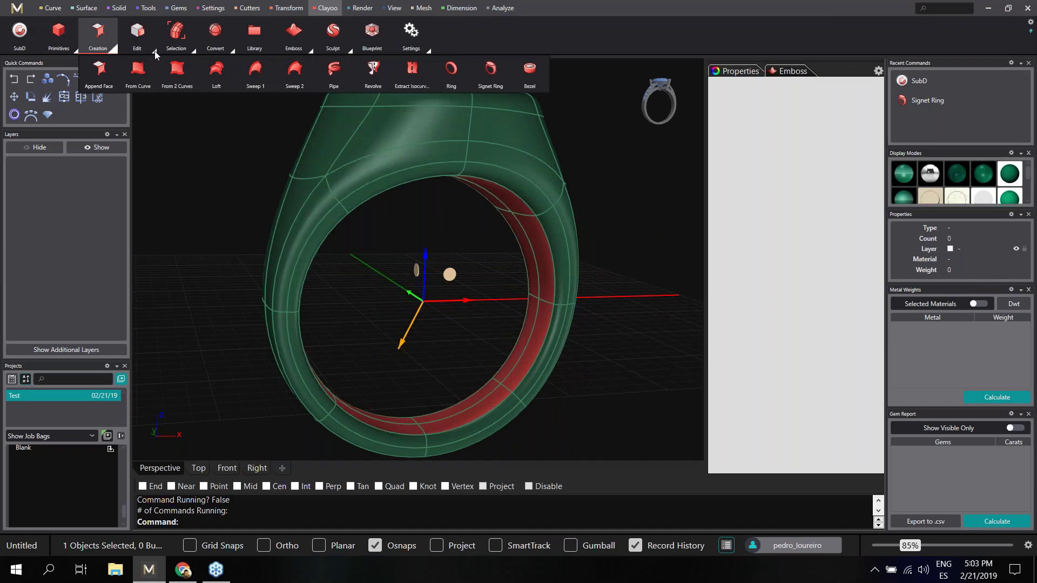
pyautogui.click(155, 52)
pyautogui.click(331, 80)
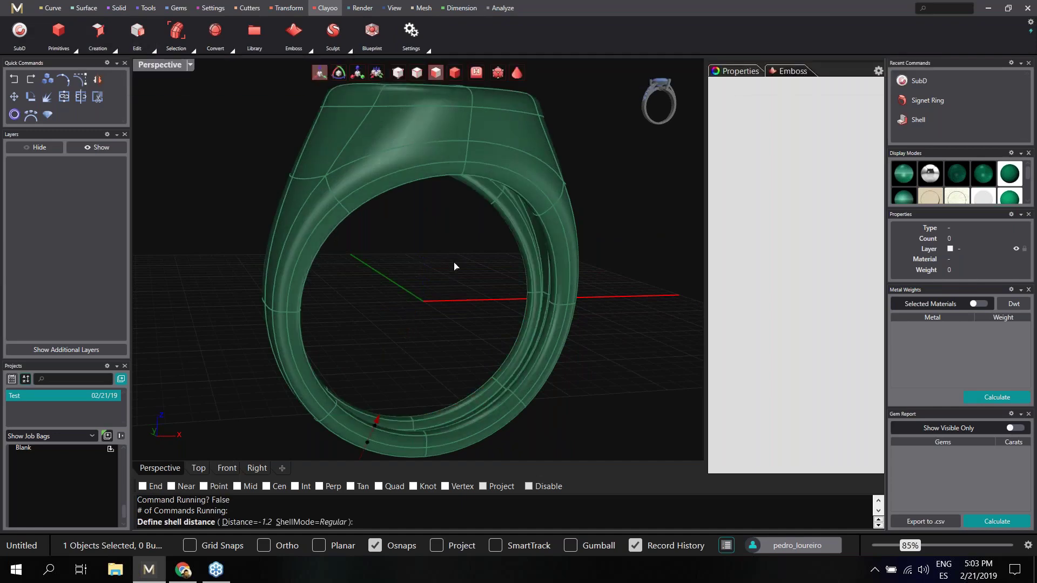
pyautogui.moveTo(448, 310); pyautogui.dragTo(303, 380, button='right')
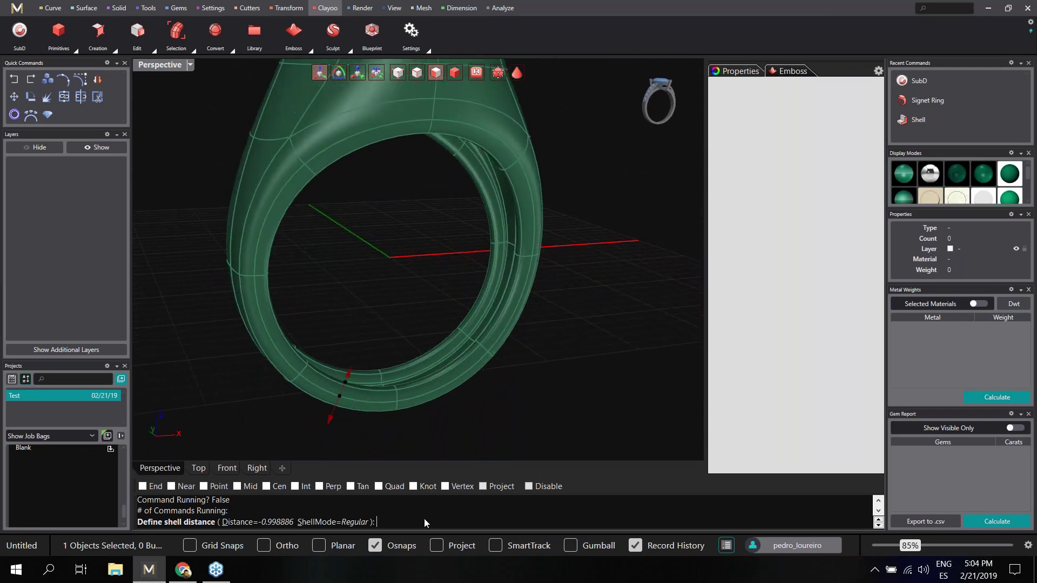
pyautogui.write('-1.2')
pyautogui.press('Return')
# Lower the four inner faces beneath the seal and fine-tune their height in the Front view
pyautogui.moveTo(489, 448); pyautogui.dragTo(466, 156, button='right')
pyautogui.scroll(6, 432, 178)
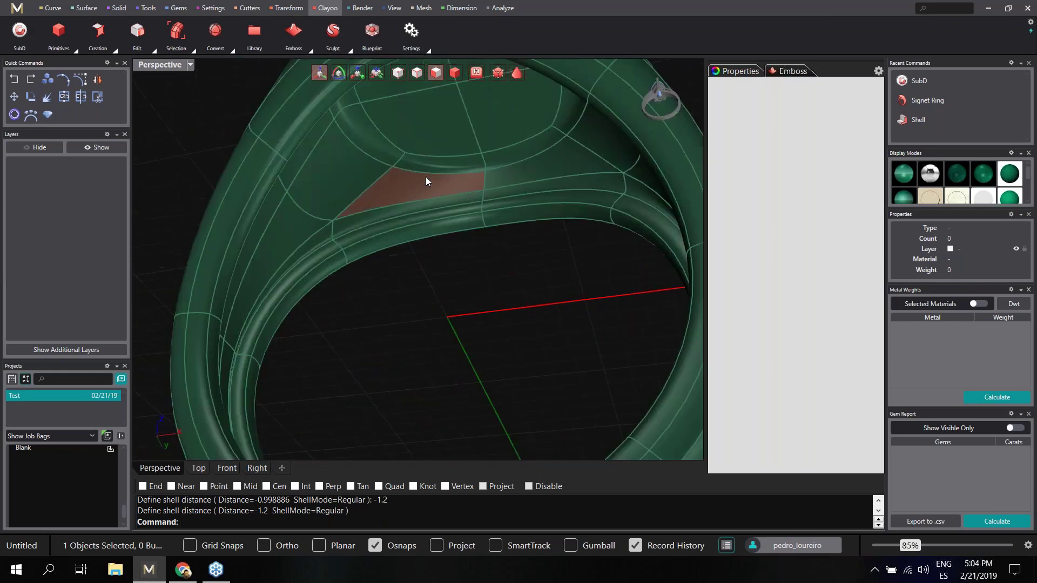
pyautogui.click(457, 197)
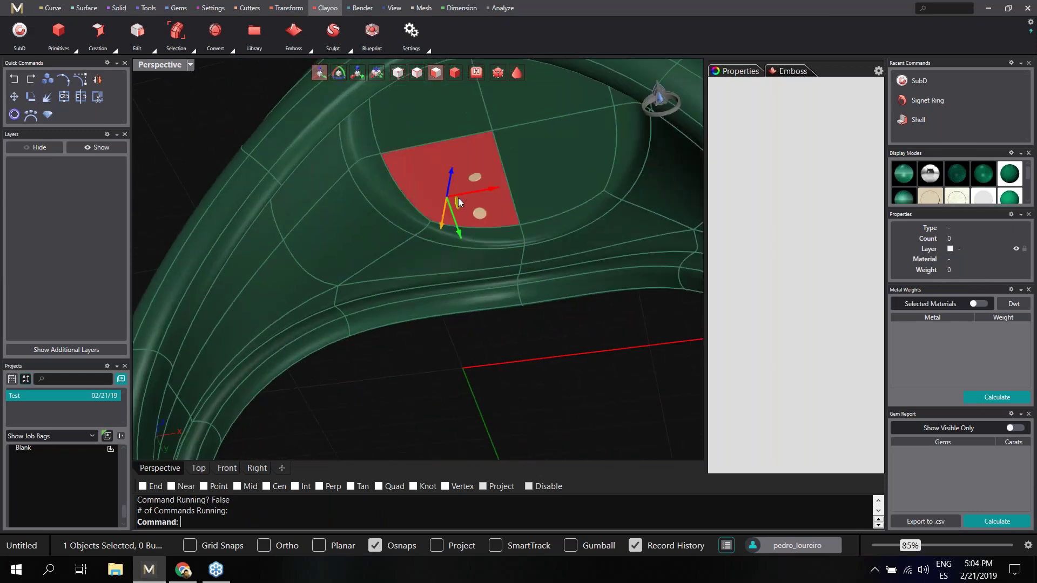
pyautogui.keyDown('shift'); pyautogui.click(553, 162); pyautogui.keyUp('shift')
pyautogui.keyDown('shift'); pyautogui.click(512, 109); pyautogui.keyUp('shift')
pyautogui.keyDown('shift'); pyautogui.click(434, 119); pyautogui.keyUp('shift')
pyautogui.moveTo(492, 236); pyautogui.dragTo(366, 170, button='right')
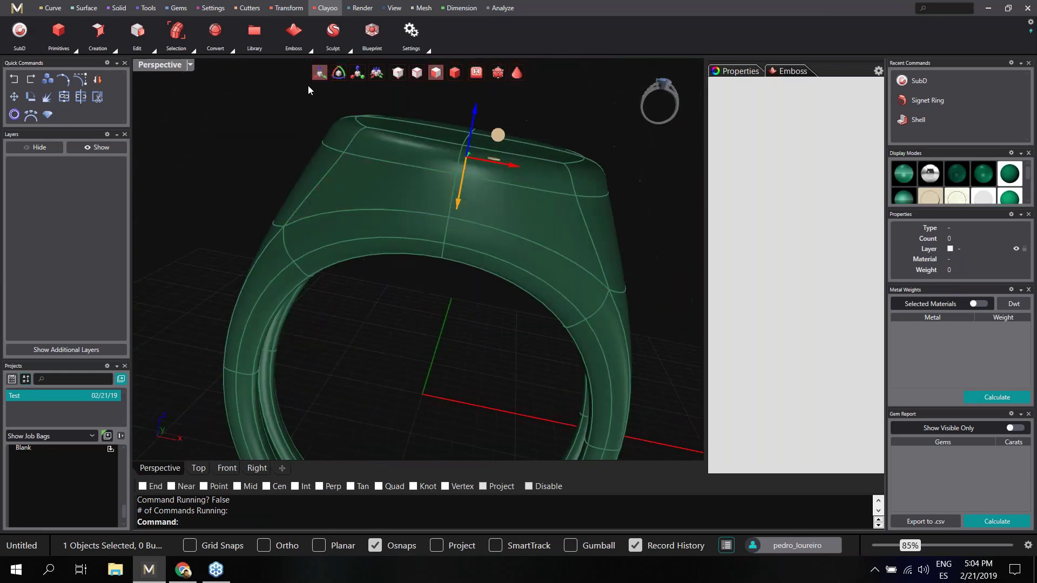
pyautogui.moveTo(452, 103); pyautogui.dragTo(484, 210, button='right')
pyautogui.moveTo(495, 203); pyautogui.dragTo(487, 244)
pyautogui.moveTo(488, 244); pyautogui.dragTo(513, 297, button='right')
pyautogui.click(221, 468)
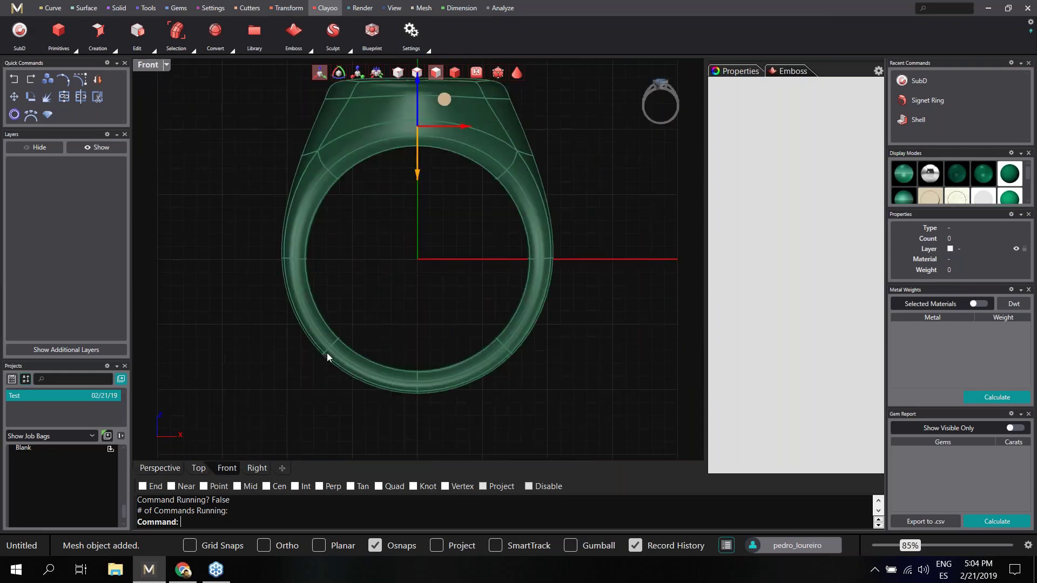
pyautogui.moveTo(417, 166); pyautogui.dragTo(417, 163)
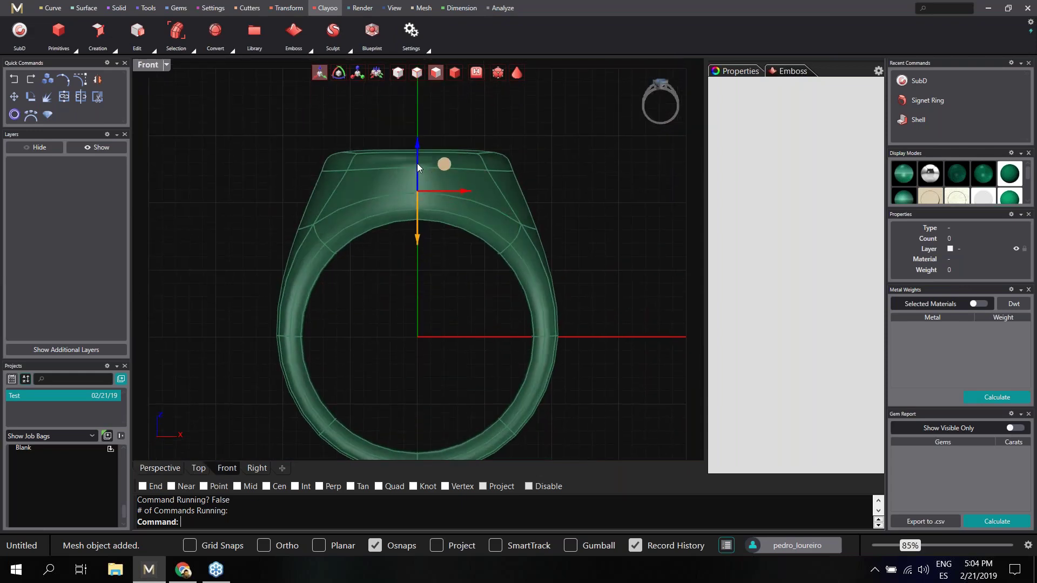
pyautogui.click(162, 469)
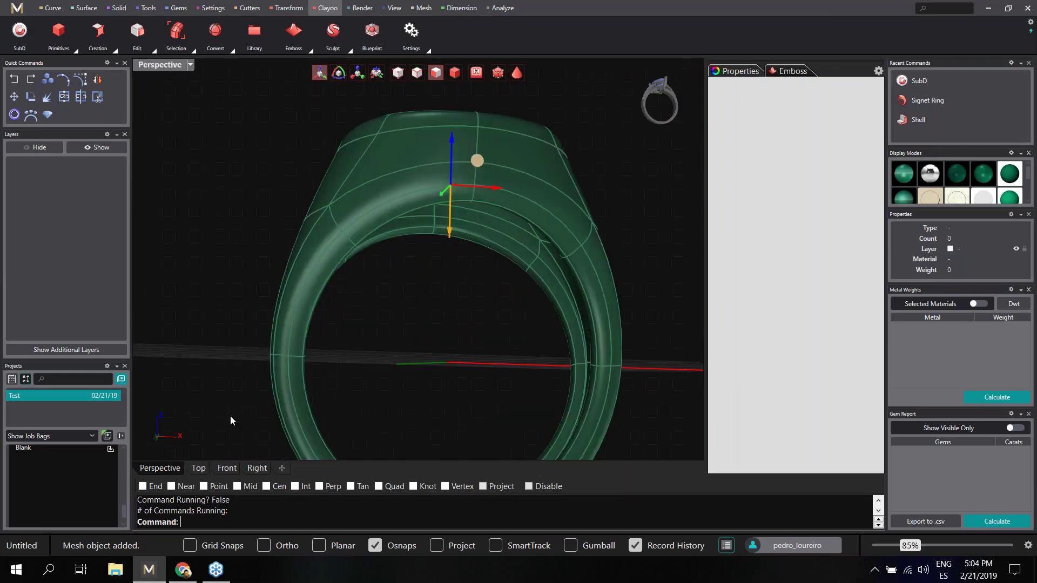
pyautogui.click(429, 338)
pyautogui.moveTo(428, 338); pyautogui.dragTo(440, 274, button='right')
pyautogui.click(441, 277)
pyautogui.keyDown('shift'); pyautogui.click(508, 264); pyautogui.keyUp('shift')
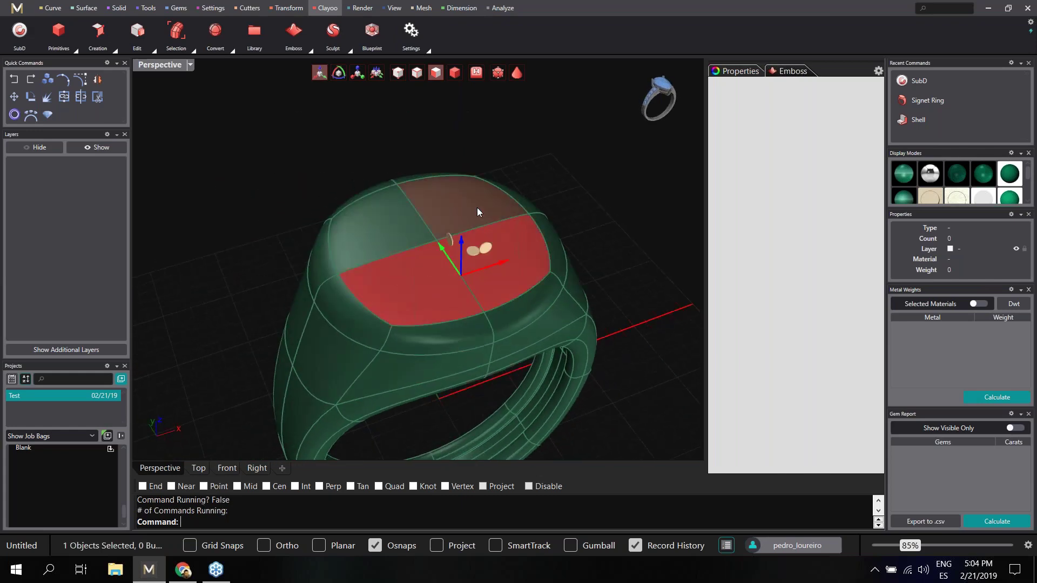
pyautogui.keyDown('shift'); pyautogui.click(477, 207); pyautogui.keyUp('shift')
pyautogui.keyDown('shift'); pyautogui.click(401, 224); pyautogui.keyUp('shift')
pyautogui.moveTo(399, 221); pyautogui.dragTo(410, 265, button='right')
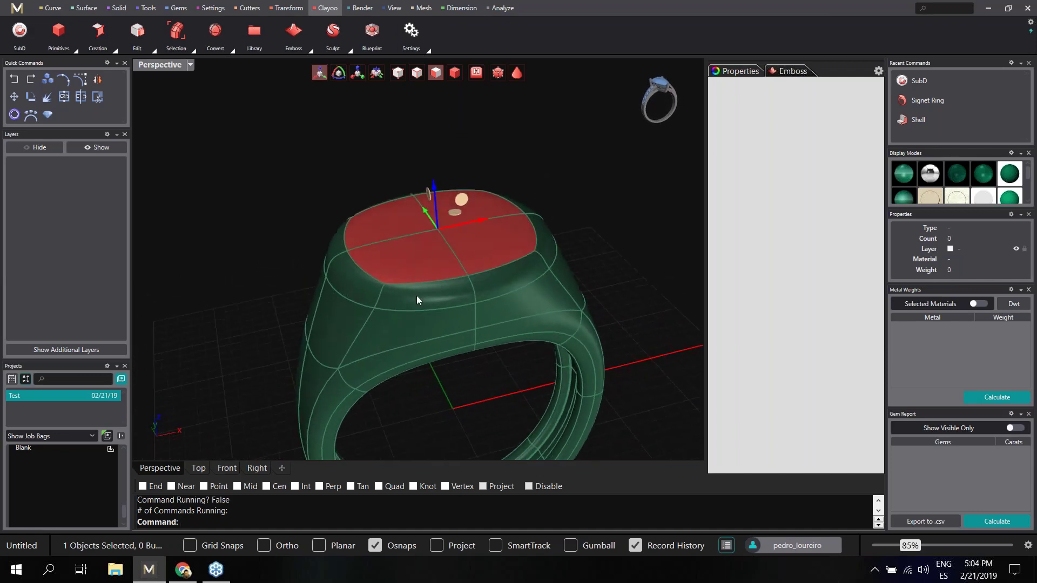
# Divide the complete loop of faces around the edge of the seal
pyautogui.click(453, 287)
pyautogui.doubleClick(510, 278)
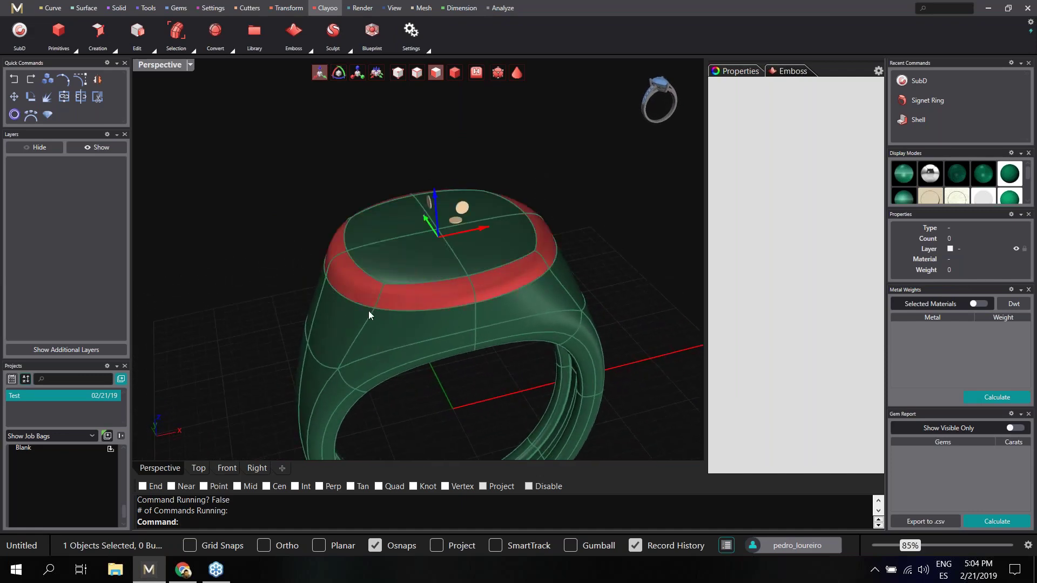
pyautogui.moveTo(453, 246); pyautogui.dragTo(473, 276, button='right')
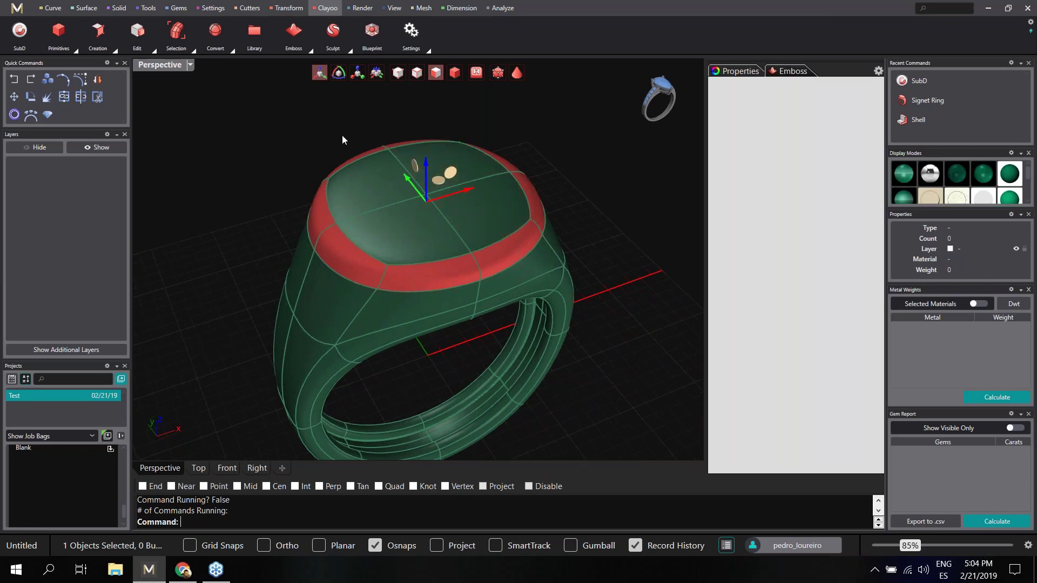
pyautogui.click(154, 52)
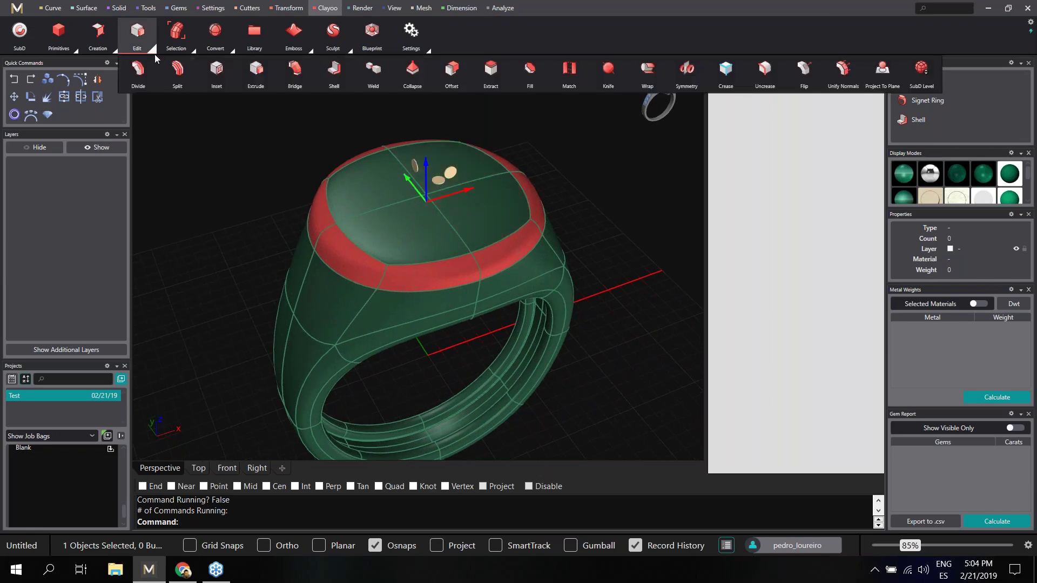
pyautogui.click(143, 73)
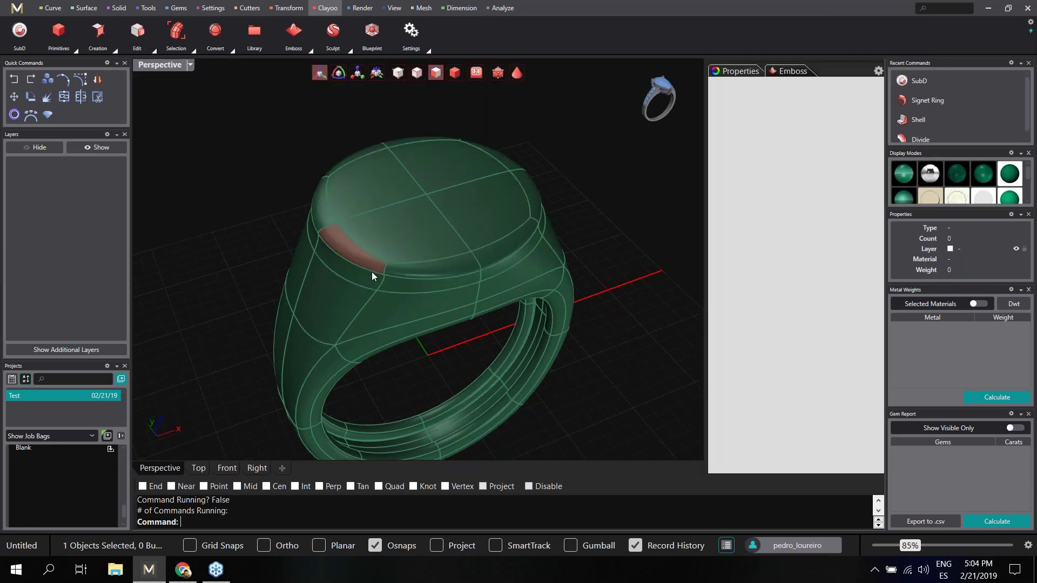
# Move the four top faces of the seal downward to form a recess inside the rim
pyautogui.moveTo(486, 271); pyautogui.dragTo(462, 265, button='right')
pyautogui.scroll(2, 517, 253)
pyautogui.click(397, 263)
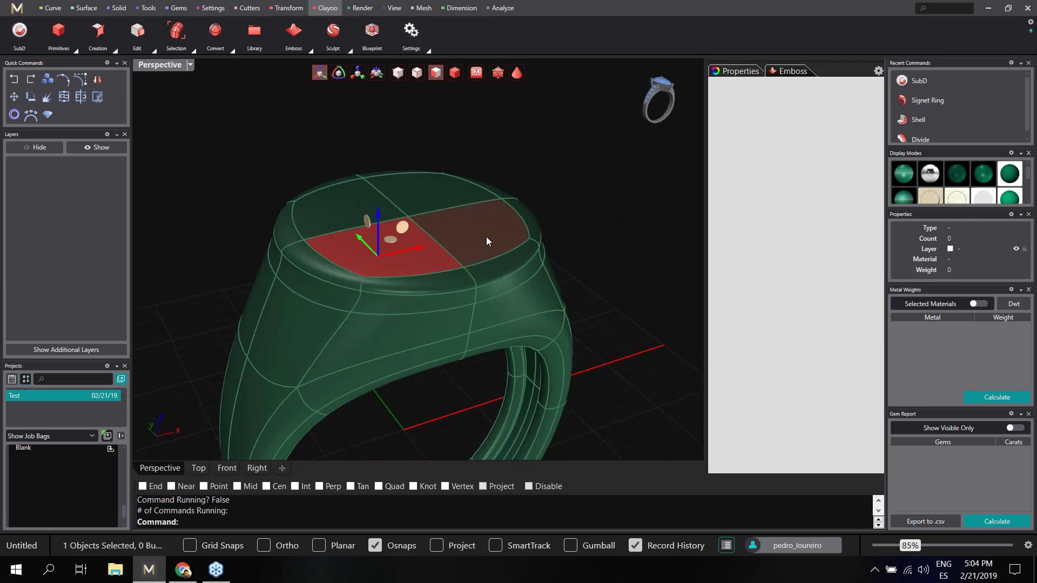
pyautogui.keyDown('shift'); pyautogui.click(486, 236); pyautogui.keyUp('shift')
pyautogui.keyDown('shift'); pyautogui.click(446, 185); pyautogui.keyUp('shift')
pyautogui.keyDown('shift'); pyautogui.click(343, 209); pyautogui.keyUp('shift')
pyautogui.moveTo(413, 188); pyautogui.dragTo(422, 225)
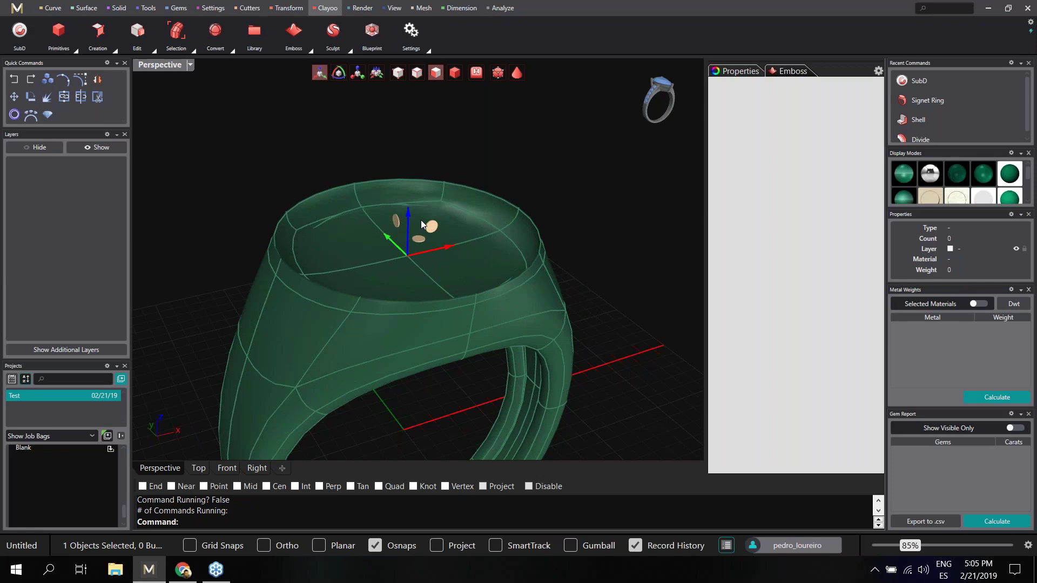
pyautogui.moveTo(422, 221); pyautogui.dragTo(494, 263, button='right')
pyautogui.scroll(5, 494, 263)
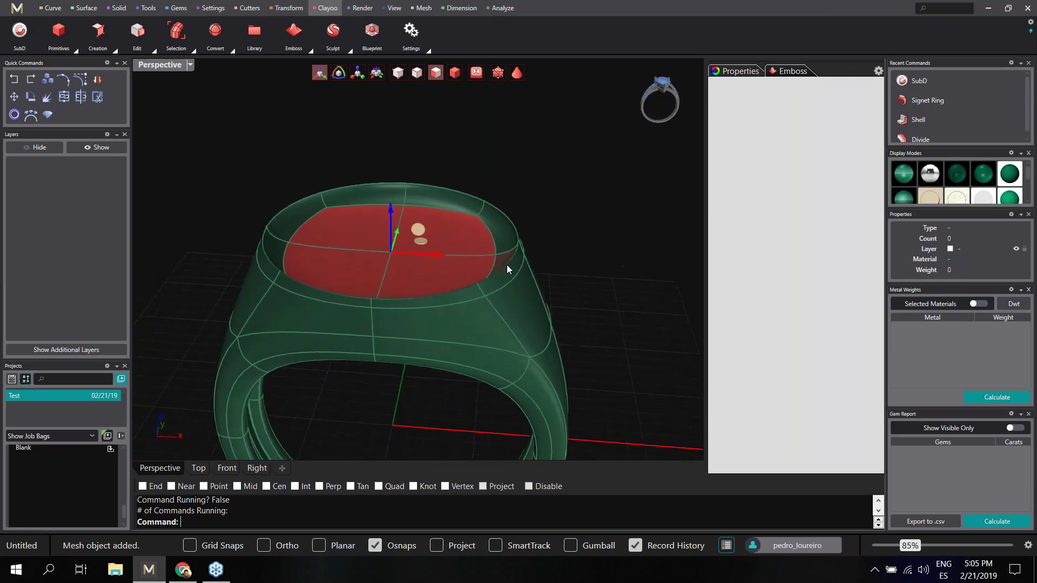
pyautogui.moveTo(246, 220); pyautogui.dragTo(428, 105, button='right')
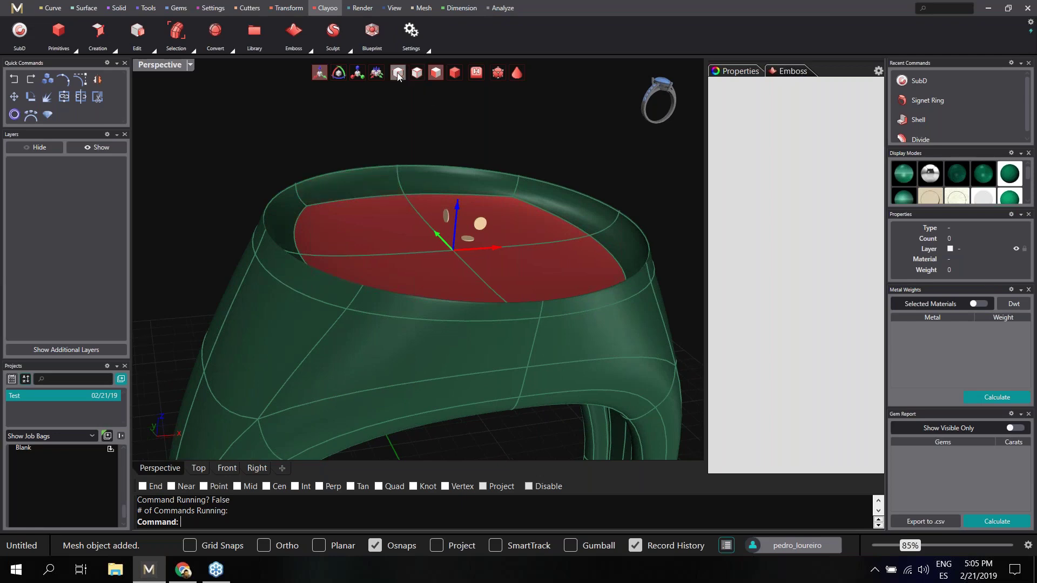
# Scale the edge loop along the seal's upper rim inward, using edge selection and the scale gumball
pyautogui.click(398, 74)
pyautogui.click(417, 74)
pyautogui.click(430, 118)
pyautogui.moveTo(430, 118); pyautogui.dragTo(401, 190, button='right')
pyautogui.doubleClick(401, 164)
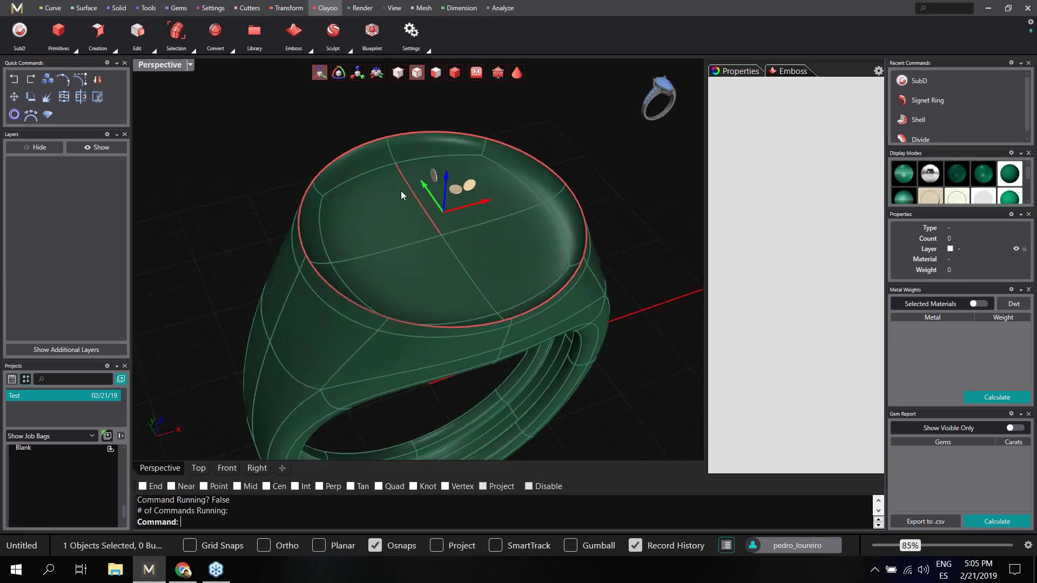
pyautogui.click(357, 72)
pyautogui.moveTo(383, 155); pyautogui.dragTo(421, 205, button='right')
pyautogui.moveTo(420, 203); pyautogui.dragTo(421, 208)
pyautogui.scroll(-1, 421, 208)
pyautogui.moveTo(421, 207); pyautogui.dragTo(537, 224, button='right')
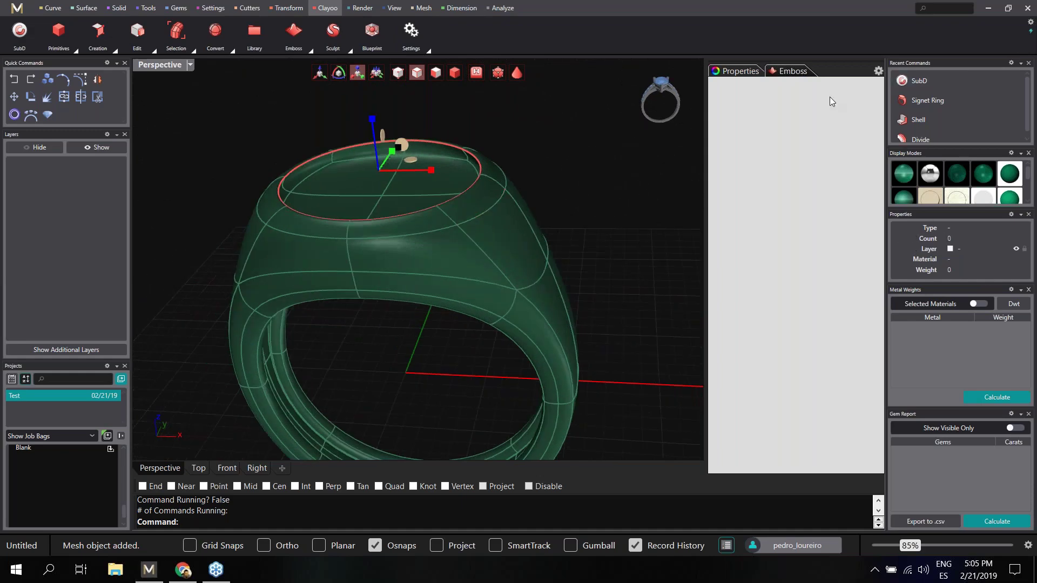
# Scale the four recessed faces of the seal slightly, using face selection and the scale gumball
pyautogui.moveTo(475, 276); pyautogui.dragTo(435, 264, button='right')
pyautogui.scroll(3, 498, 285)
pyautogui.click(436, 72)
pyautogui.click(354, 213)
pyautogui.keyDown('shift'); pyautogui.click(423, 203); pyautogui.keyUp('shift')
pyautogui.keyDown('shift'); pyautogui.click(435, 265); pyautogui.keyUp('shift')
pyautogui.keyDown('shift'); pyautogui.click(384, 280); pyautogui.keyUp('shift')
pyautogui.moveTo(441, 255); pyautogui.dragTo(441, 255, button='right')
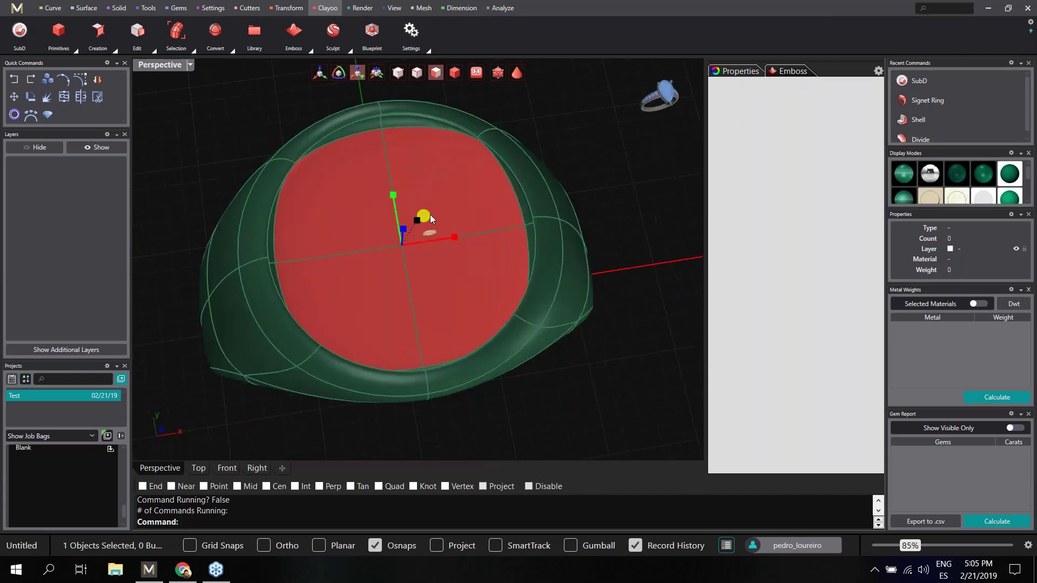
pyautogui.moveTo(427, 215); pyautogui.dragTo(426, 219)
pyautogui.moveTo(425, 222); pyautogui.dragTo(263, 189, button='right')
pyautogui.click(263, 150)
# Examine the ring's hollowed underside, shank and recessed seal from several angles
pyautogui.moveTo(263, 150); pyautogui.dragTo(457, 256, button='right')
pyautogui.press('Left')
pyautogui.press('Left')
pyautogui.press('Left')
pyautogui.press('Left')
pyautogui.press('Left')
pyautogui.press('Left')
pyautogui.press('Left')
pyautogui.press('Left')
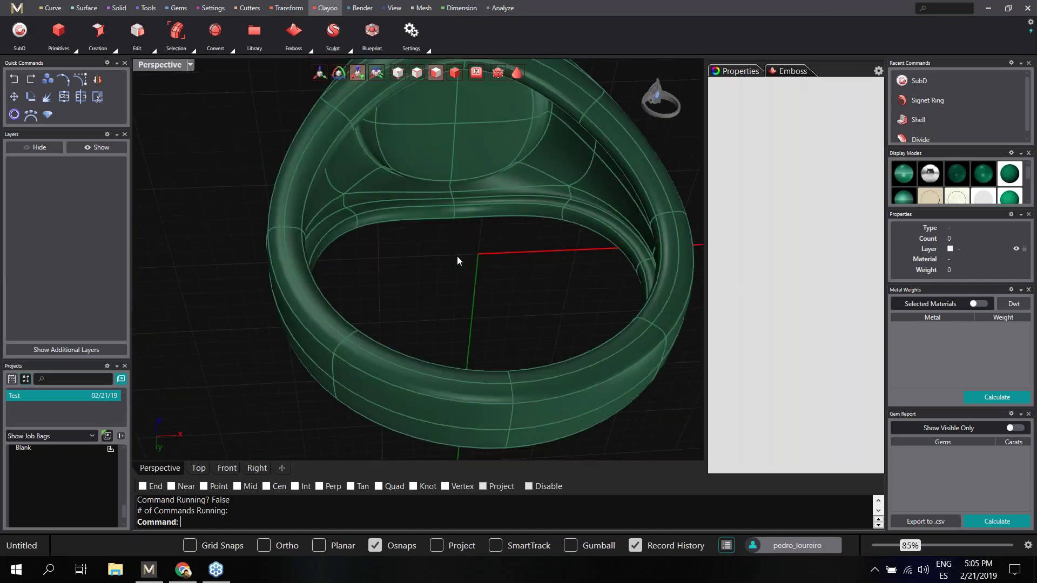
pyautogui.press('Down')
pyautogui.press('Down')
pyautogui.press('Down')
pyautogui.press('Down')
pyautogui.press('Down')
pyautogui.press('Down')
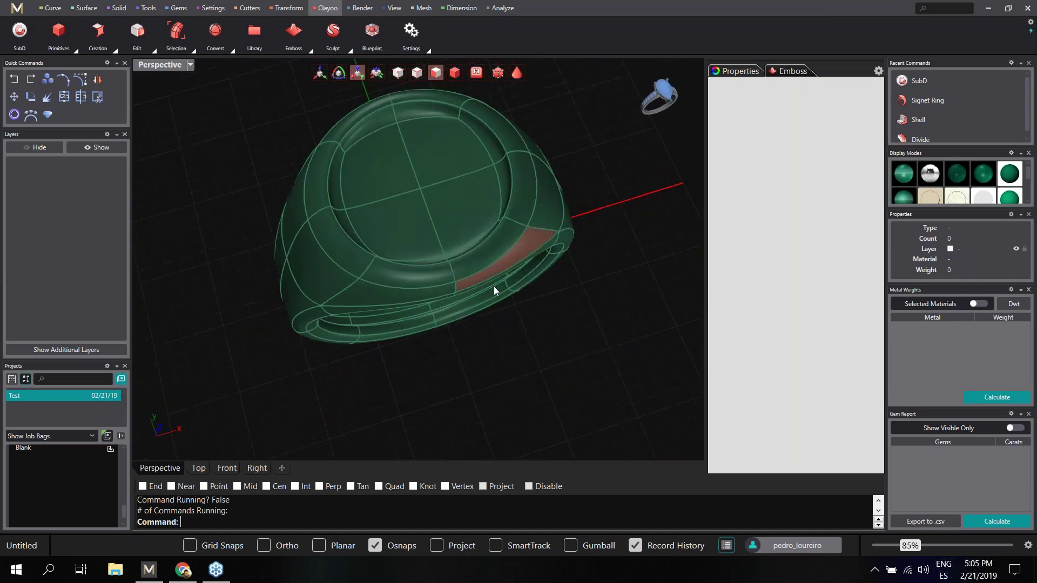
pyautogui.press('Up')
pyautogui.press('Up')
pyautogui.press('Up')
pyautogui.press('Up')
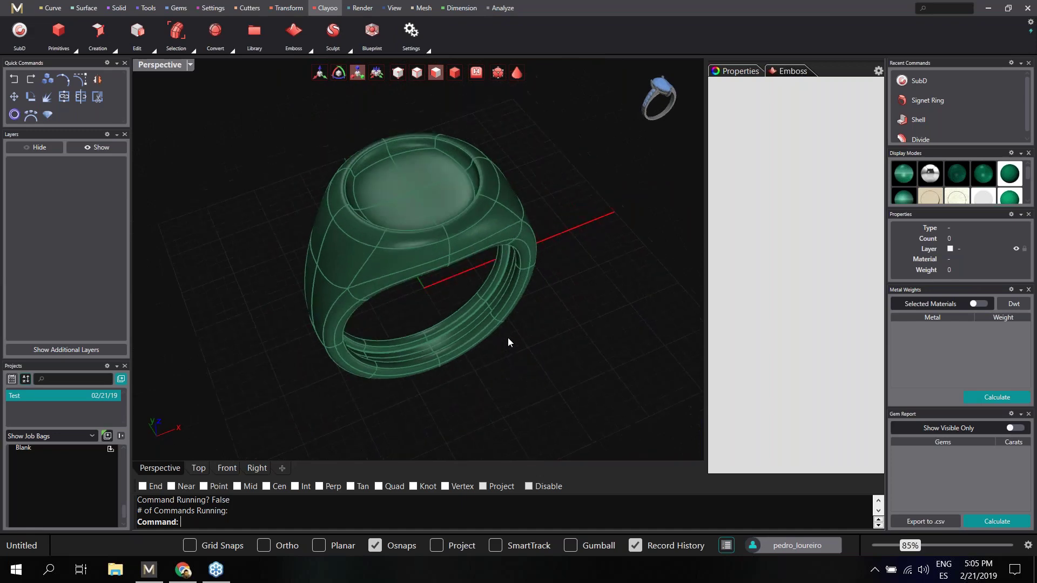
pyautogui.press('Up')
pyautogui.press('Up')
pyautogui.press('Up')
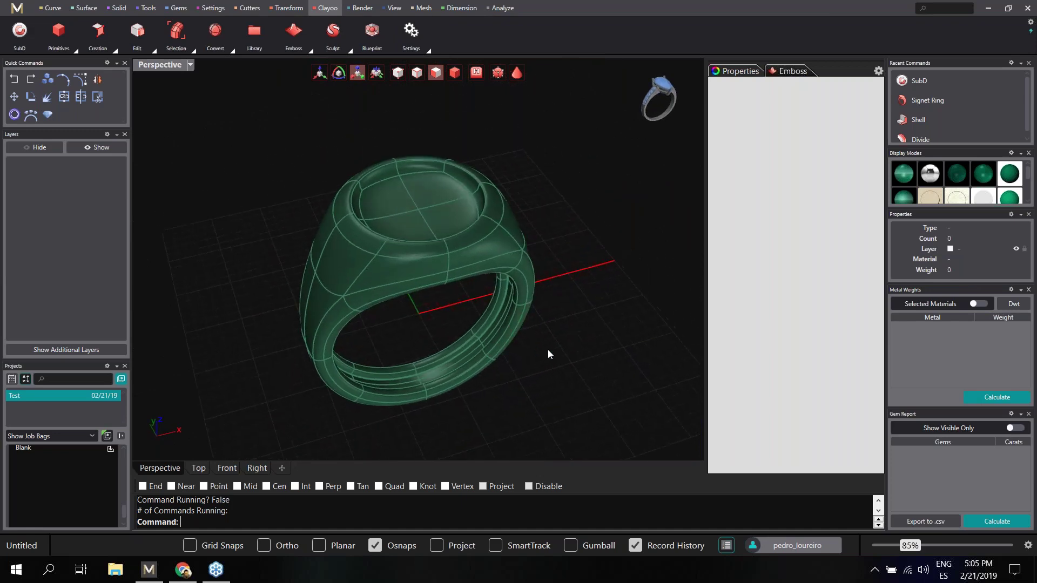
pyautogui.press('pagedown')
pyautogui.press('Right')
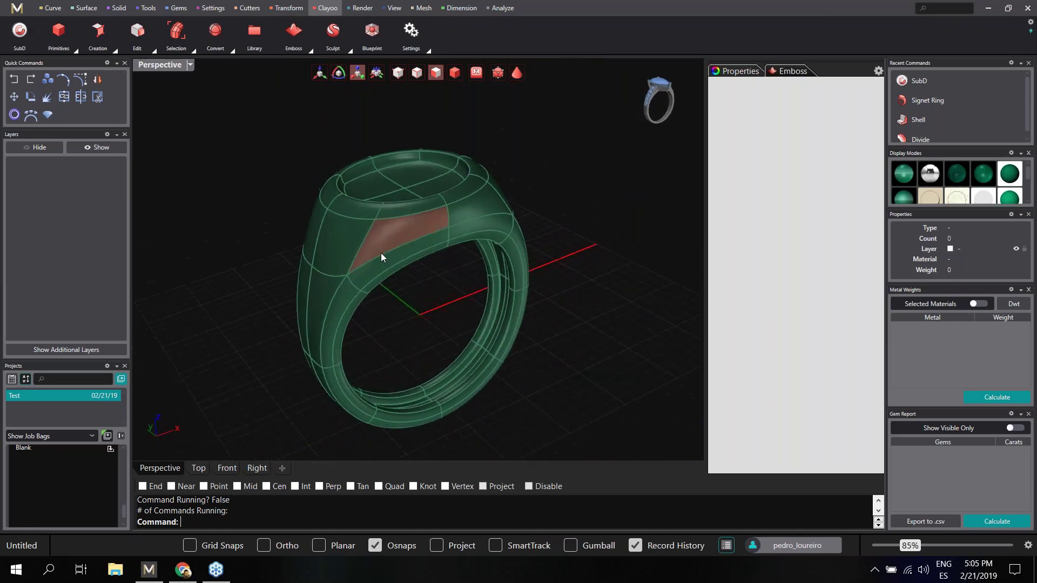
pyautogui.press('Left')
pyautogui.press('pagedown')
pyautogui.press('Up')
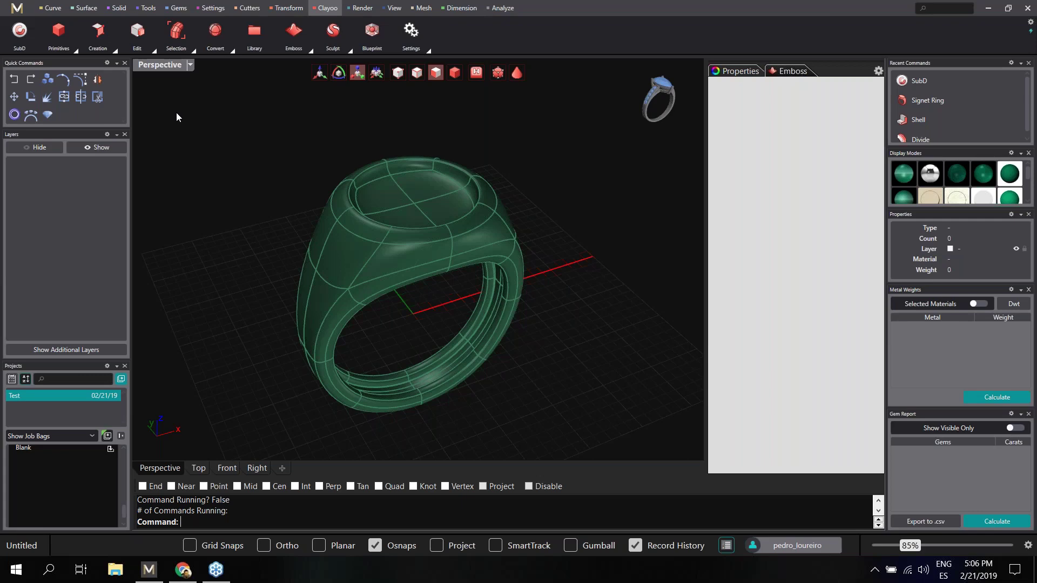
pyautogui.moveTo(277, 172); pyautogui.dragTo(422, 198, button='right')
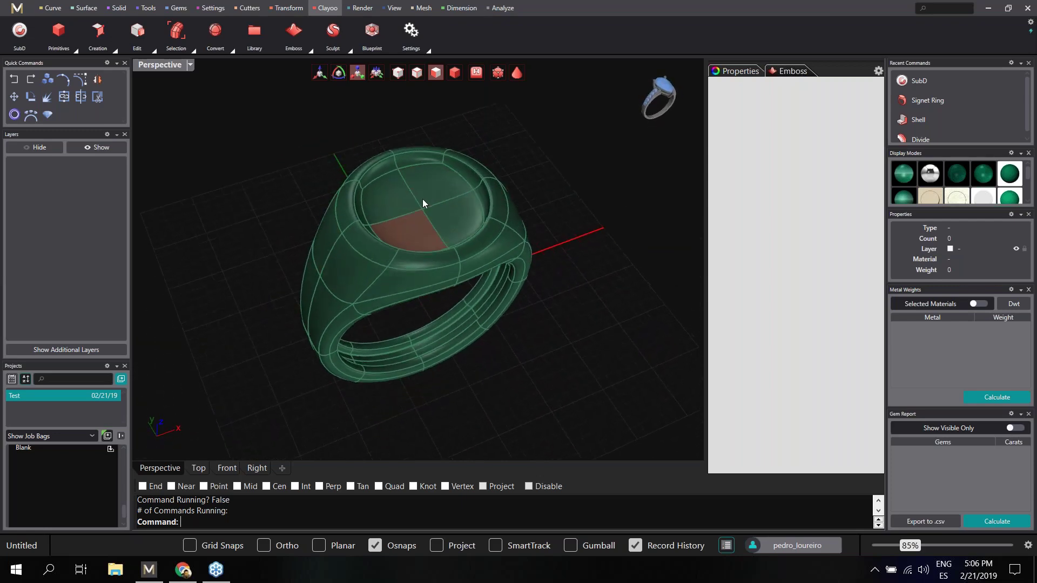
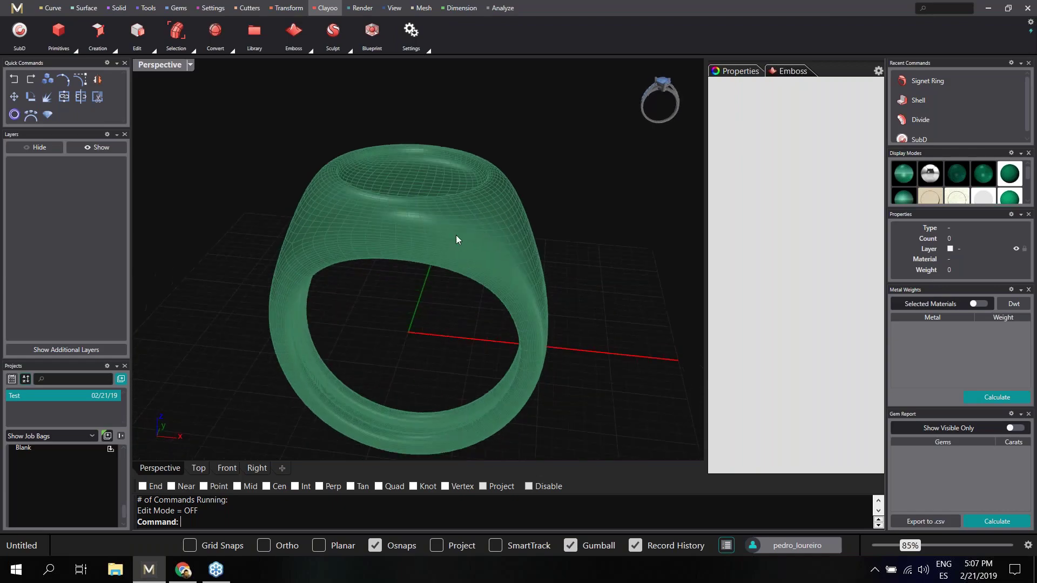
# Inspect the ring mesh from several sides and toggle its SubD edit mode on and off
pyautogui.click(424, 158)
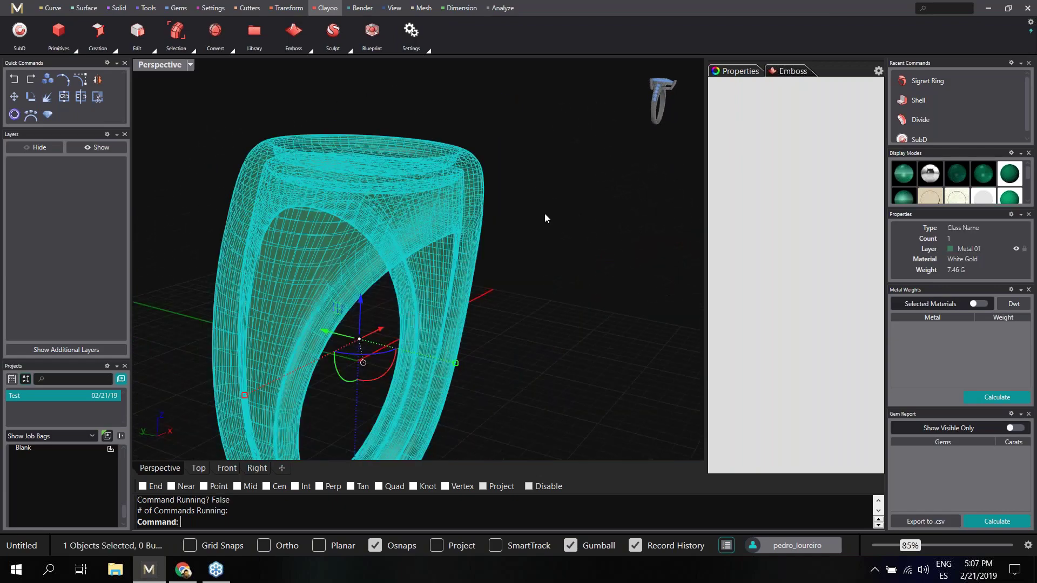
pyautogui.click(544, 213)
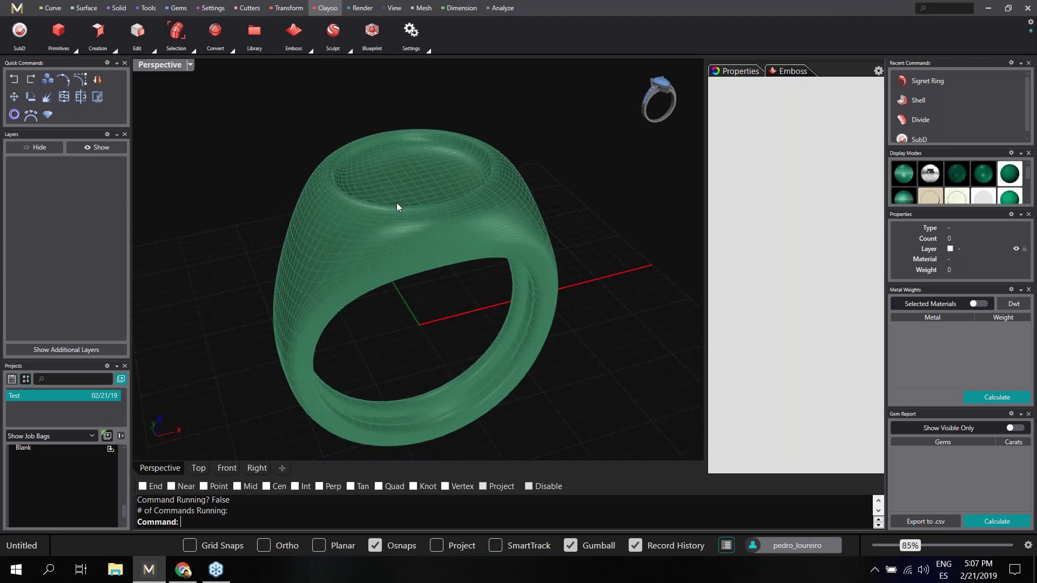
pyautogui.click(19, 30)
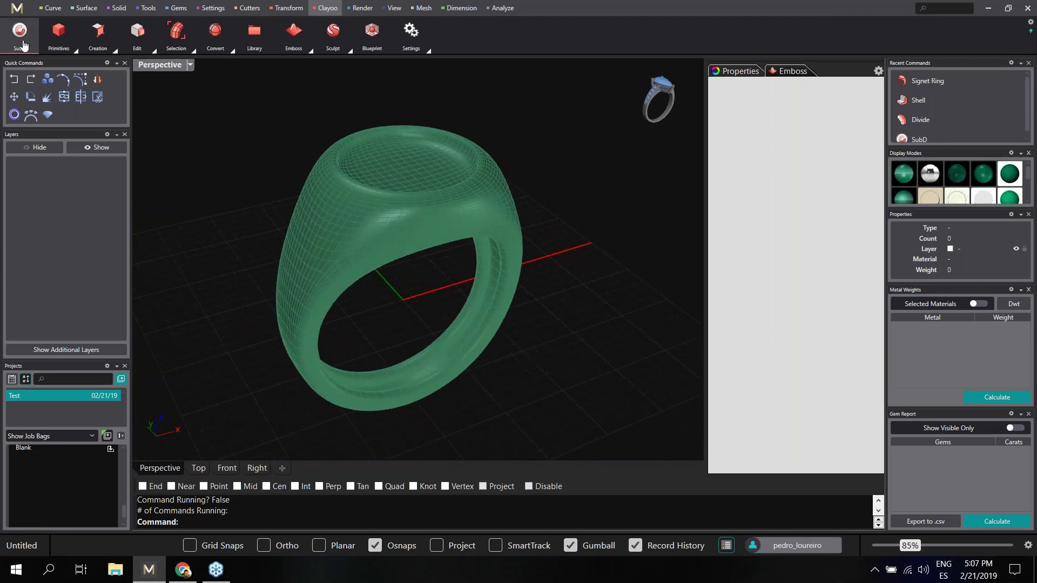
pyautogui.moveTo(429, 292); pyautogui.dragTo(148, 125, button='right')
pyautogui.click(20, 30)
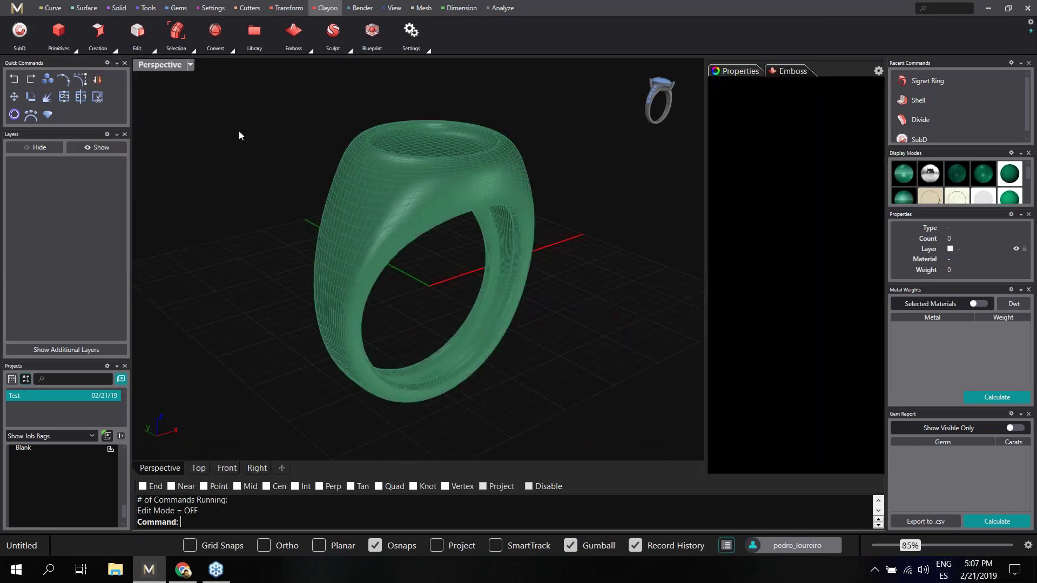
pyautogui.moveTo(449, 270)
pyautogui.mouseDown(button='right')
pyautogui.moveTo(419, 266)
pyautogui.moveTo(428, 273)
pyautogui.mouseUp(button='right')
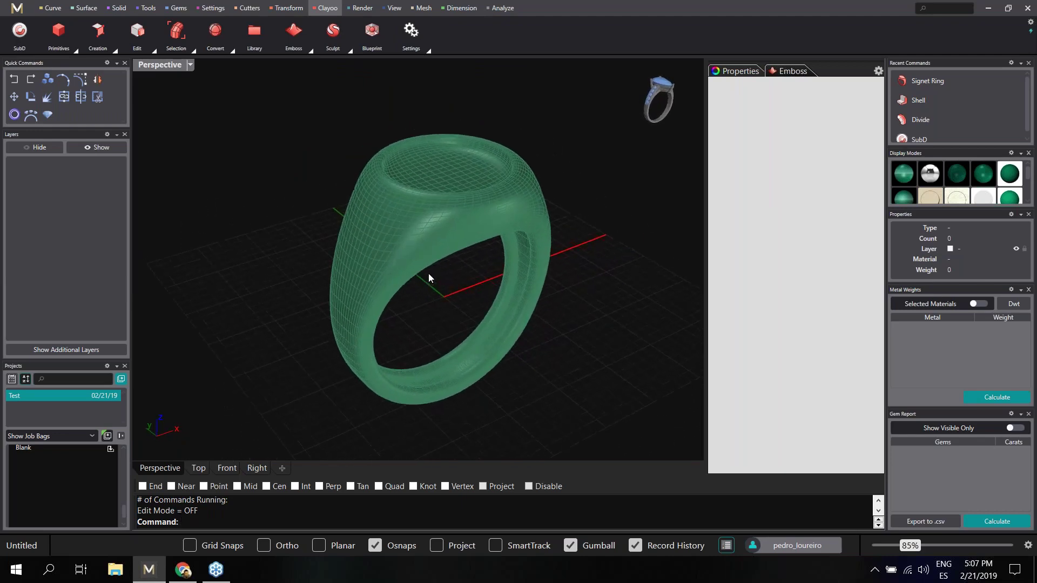
# Hide the ring model to leave the workspace empty
pyautogui.click(429, 274)
pyautogui.click(33, 152)
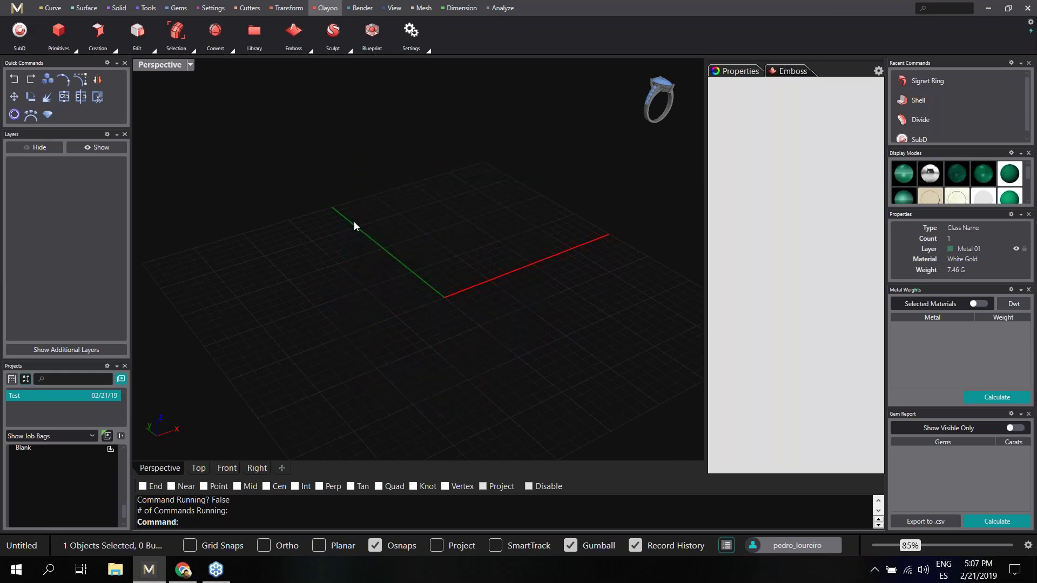
pyautogui.moveTo(372, 232); pyautogui.dragTo(354, 212, button='right')
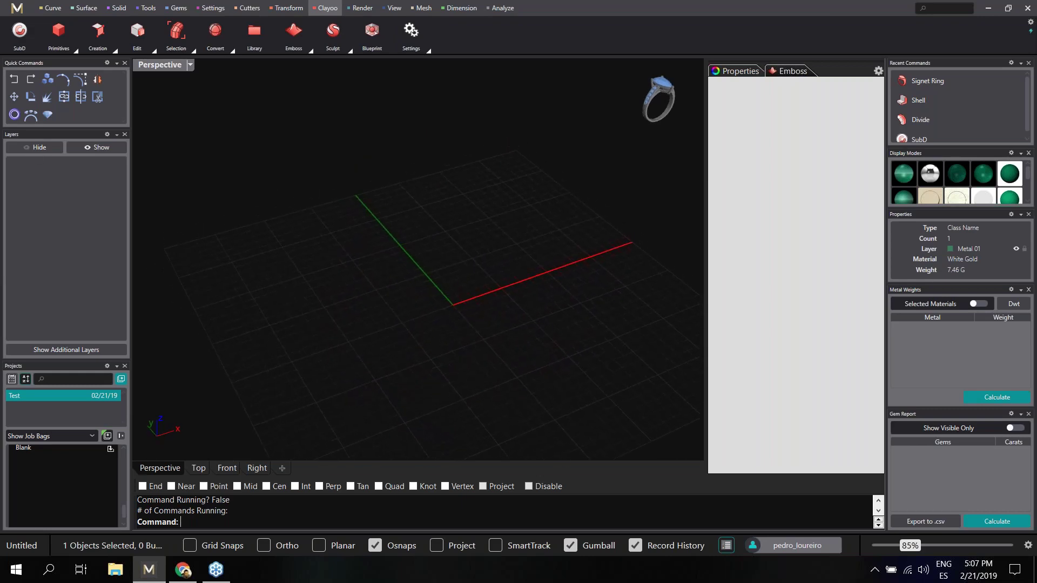
pyautogui.moveTo(465, 328); pyautogui.dragTo(464, 339, button='right')
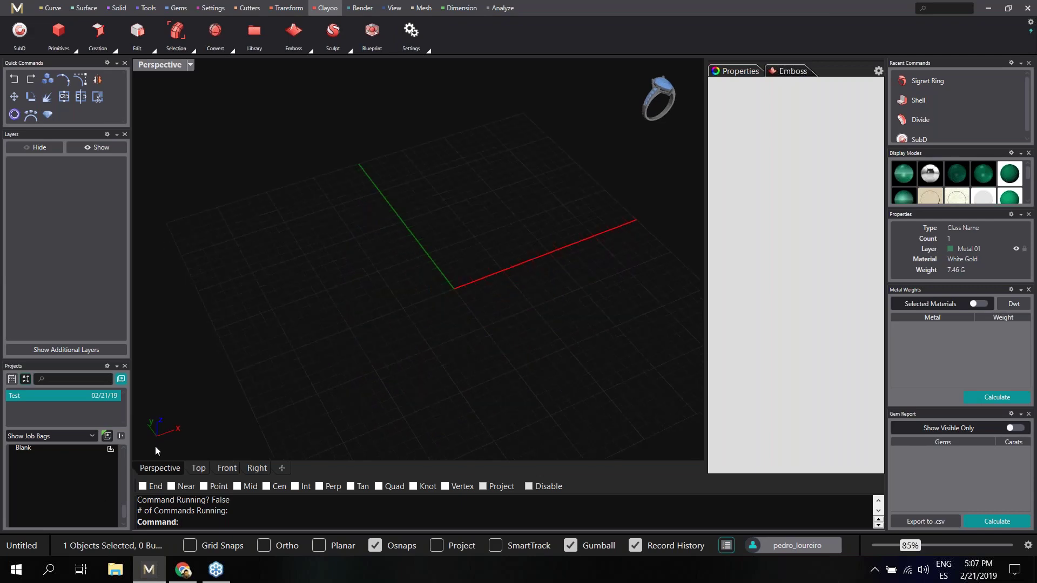
# Import the bull-head line art from the Test project's Blank job bag and deselect the scene objects
pyautogui.click(312, 51)
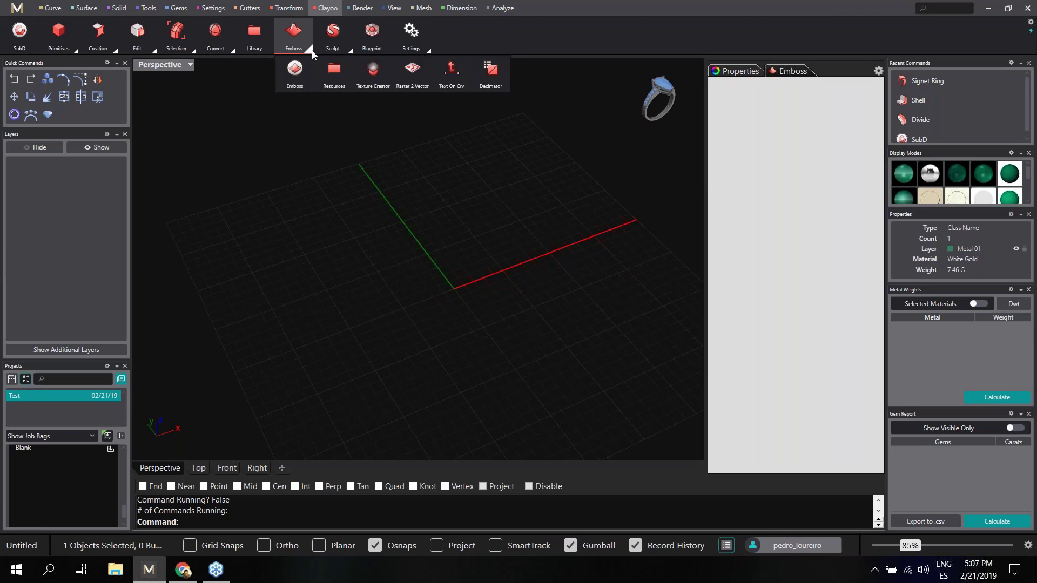
pyautogui.moveTo(344, 241); pyautogui.dragTo(359, 252, button='right')
pyautogui.scroll(-1, 359, 252)
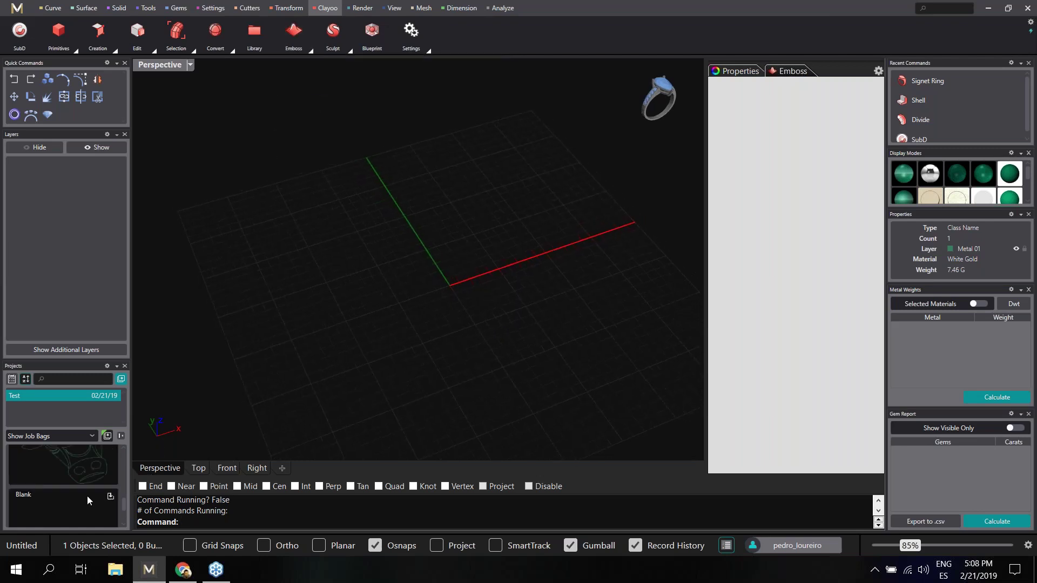
pyautogui.scroll(3, 89, 496)
pyautogui.doubleClick(42, 485)
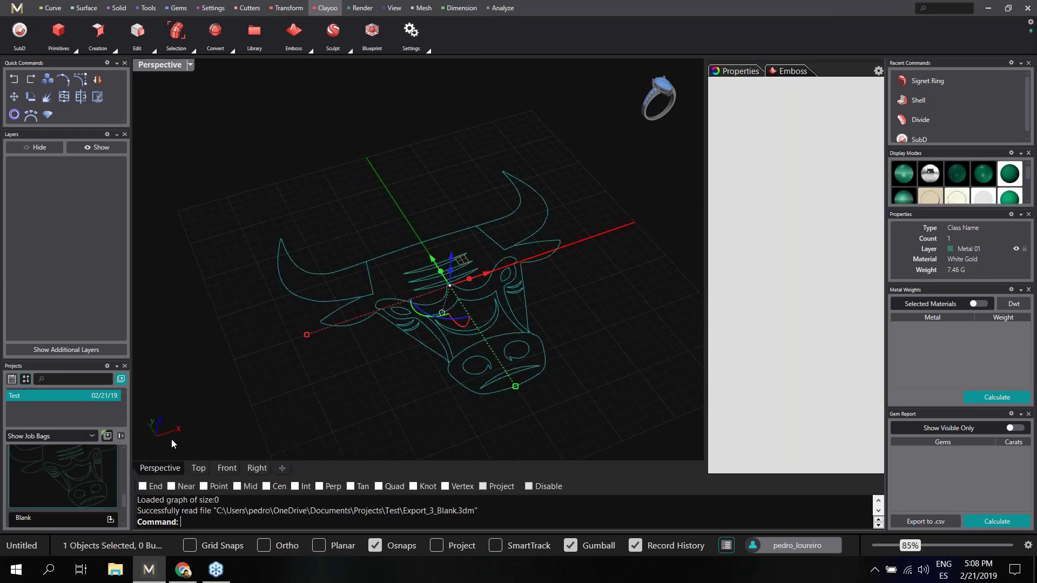
pyautogui.press('Escape')
# Examine the bull-head drawing, picking individual curves such as the closed horn outlines
pyautogui.scroll(5, 488, 372)
pyautogui.scroll(-4, 502, 346)
pyautogui.moveTo(507, 329); pyautogui.dragTo(334, 252, button='right')
pyautogui.click(329, 252)
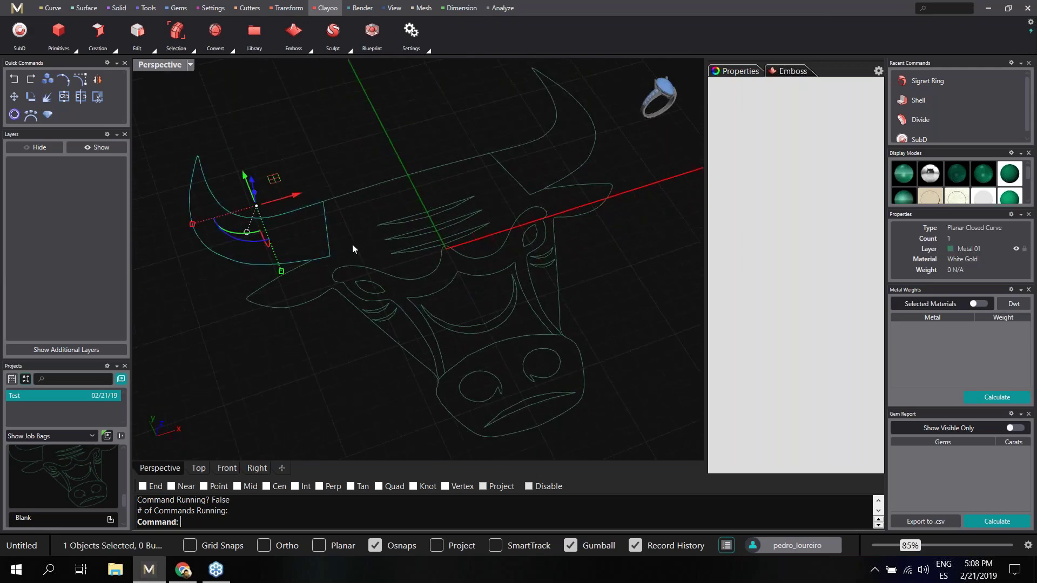
pyautogui.click(371, 186)
pyautogui.moveTo(371, 184); pyautogui.dragTo(478, 177, button='right')
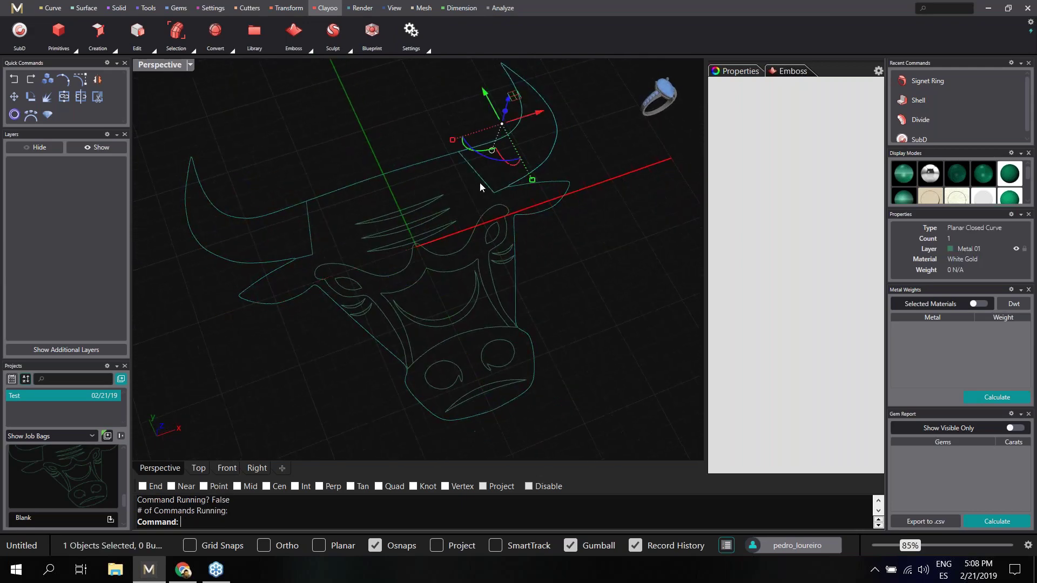
pyautogui.scroll(-2, 429, 200)
pyautogui.moveTo(429, 200); pyautogui.dragTo(553, 282, button='right')
pyautogui.click(553, 282)
pyautogui.moveTo(451, 236); pyautogui.dragTo(345, 113, button='right')
pyautogui.scroll(2, 433, 239)
# Create a Core-type Emboss project with a base 31.00 wide and 31.00 high around the bull-head curves
pyautogui.click(309, 48)
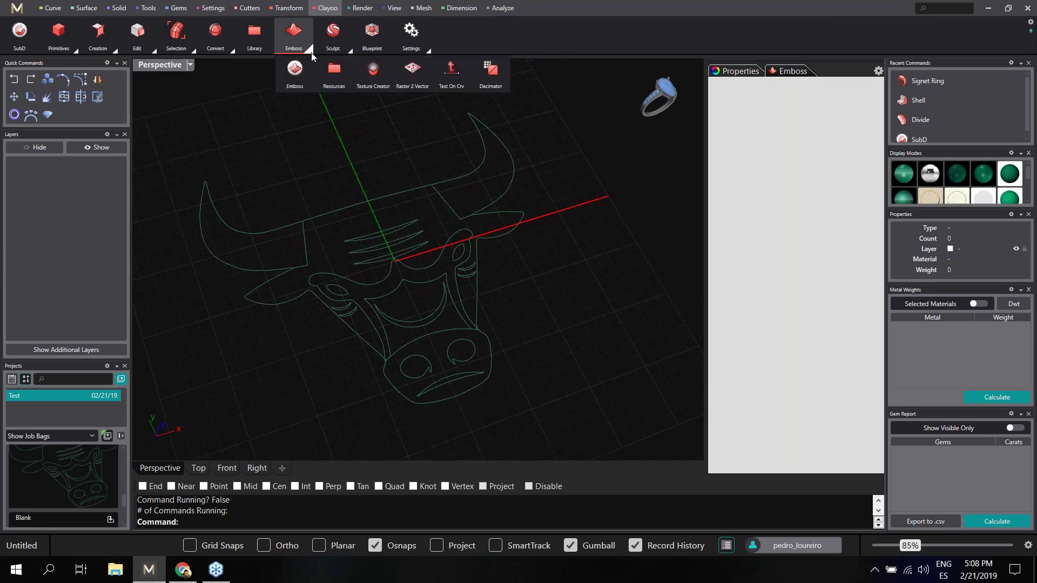
pyautogui.click(299, 82)
pyautogui.moveTo(483, 153); pyautogui.dragTo(687, 118)
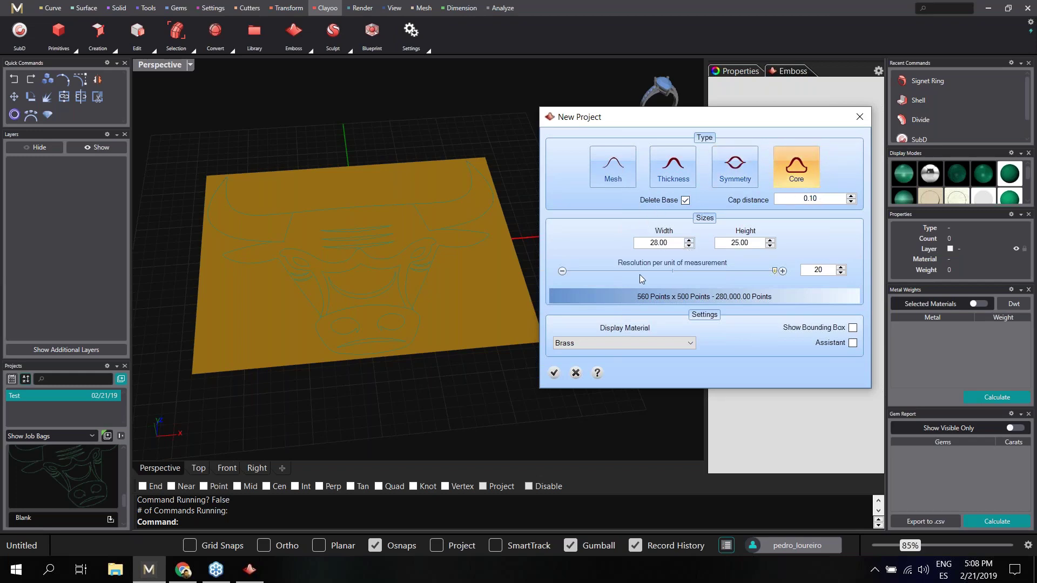
pyautogui.moveTo(513, 309); pyautogui.dragTo(547, 312, button='right')
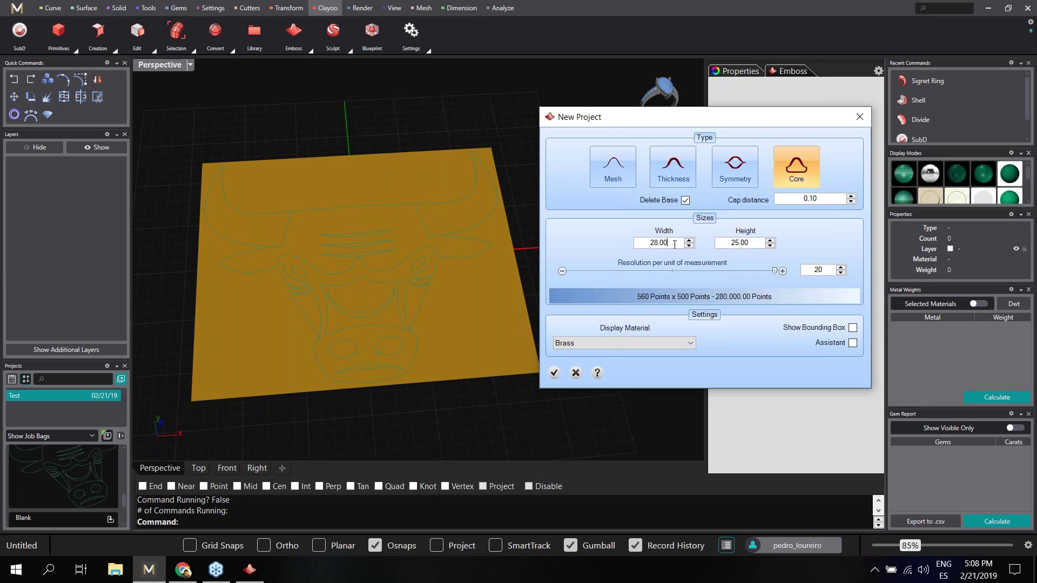
pyautogui.scroll(2, 675, 244)
pyautogui.scroll(-1, 674, 244)
pyautogui.scroll(3, 764, 243)
pyautogui.scroll(3, 731, 246)
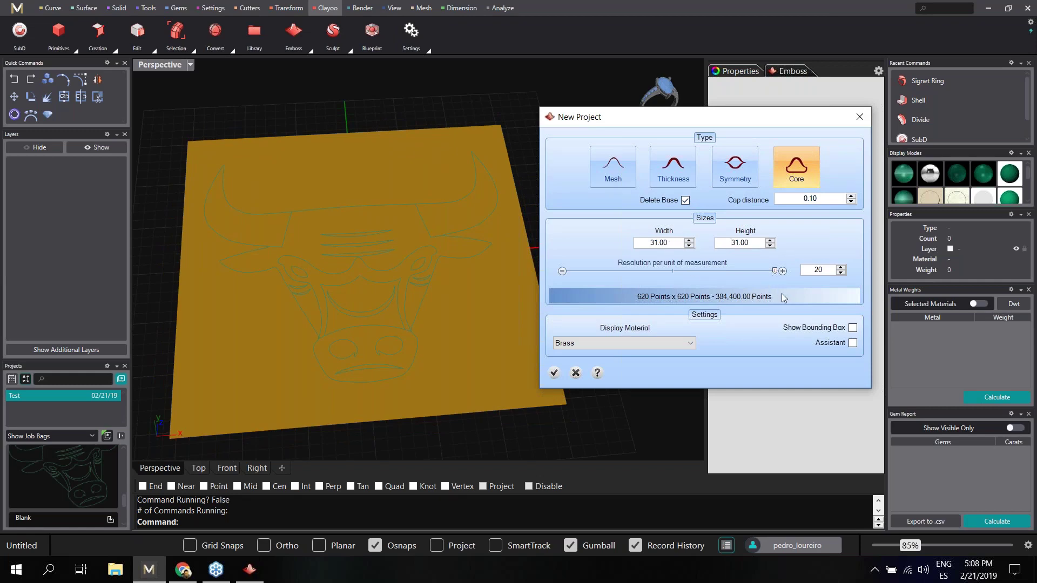
pyautogui.moveTo(621, 119); pyautogui.dragTo(592, 122)
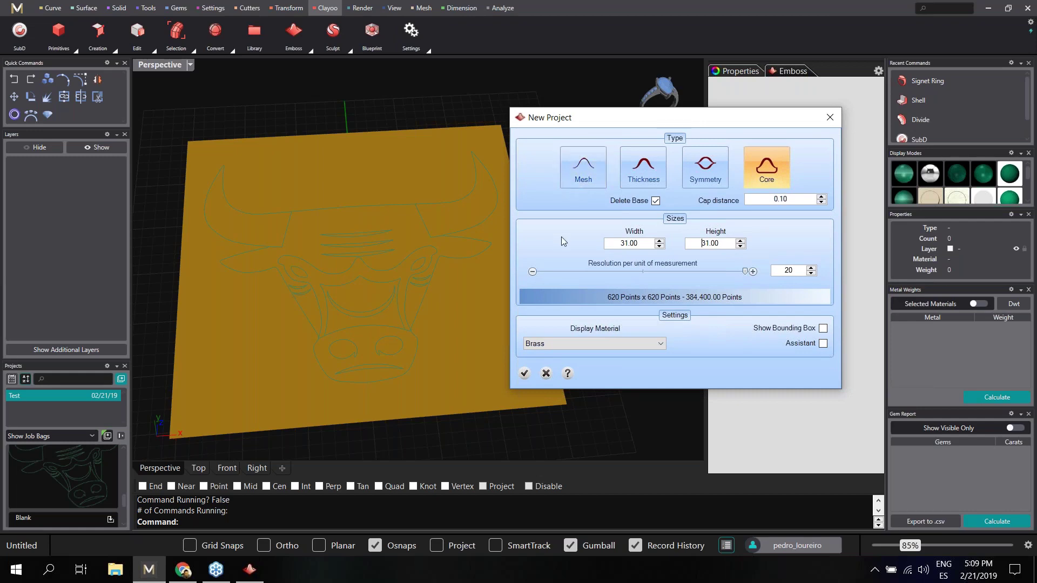
pyautogui.click(525, 372)
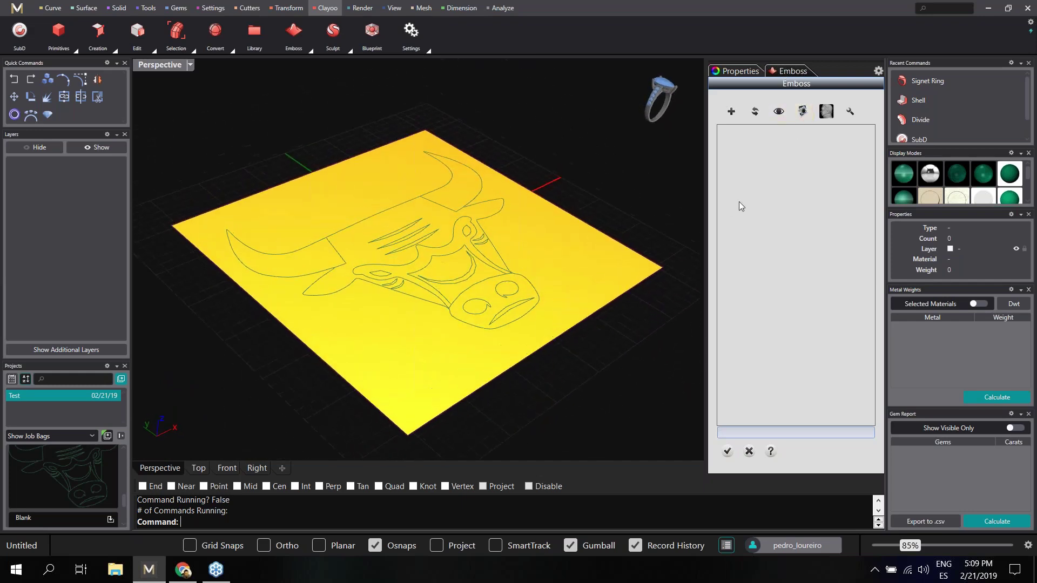
# Add an emboss entry and assign the bull head's outer contour, including horns and ears, as its curve
pyautogui.click(734, 113)
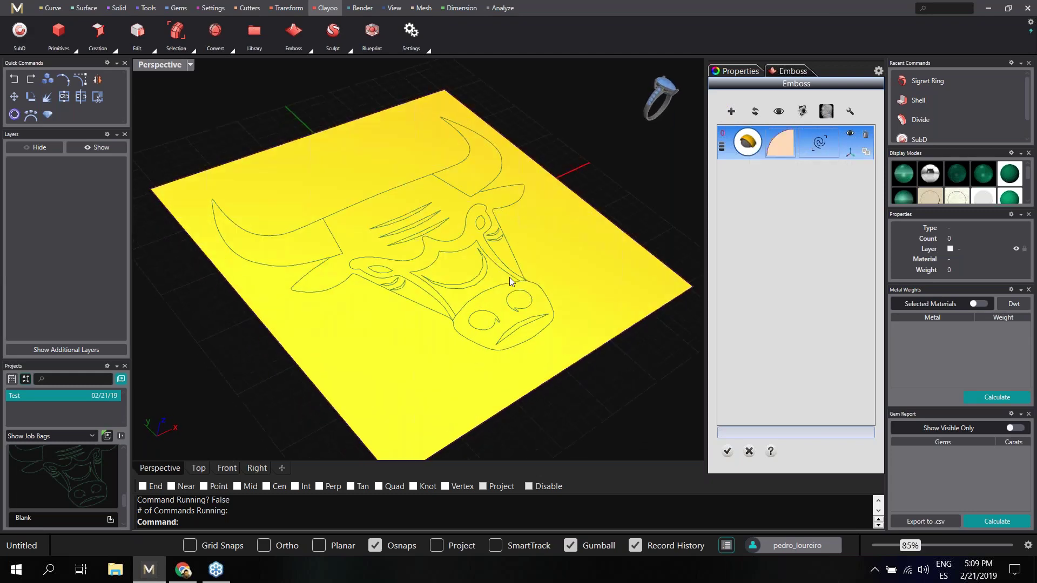
pyautogui.moveTo(510, 278); pyautogui.dragTo(532, 268, button='right')
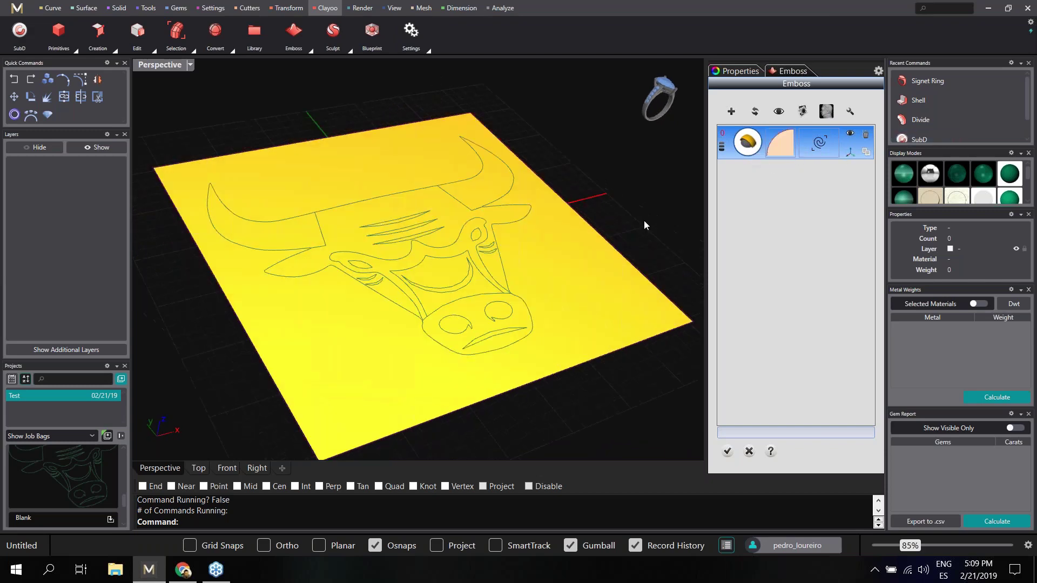
pyautogui.click(819, 145)
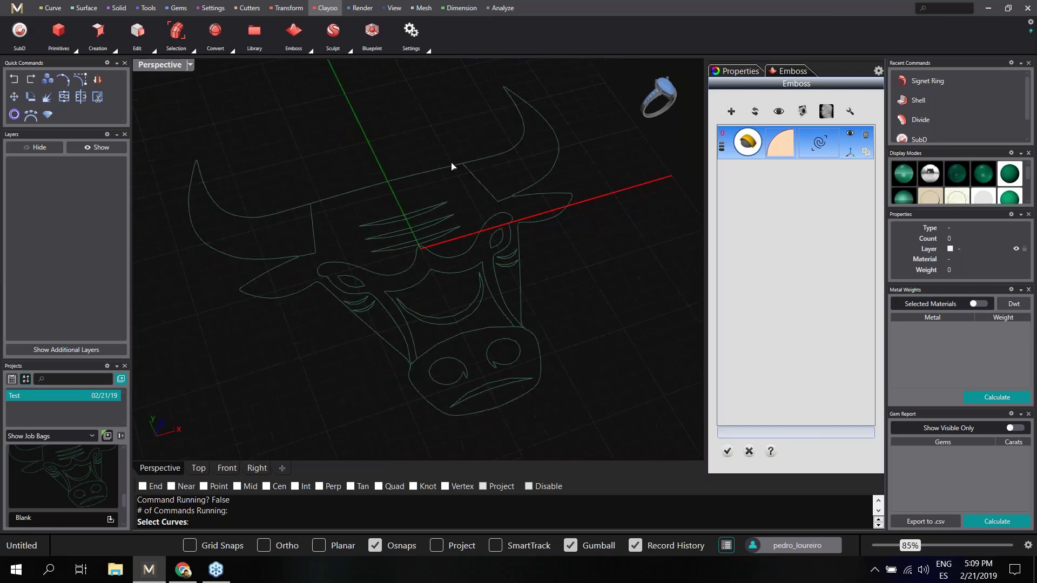
pyautogui.click(412, 177)
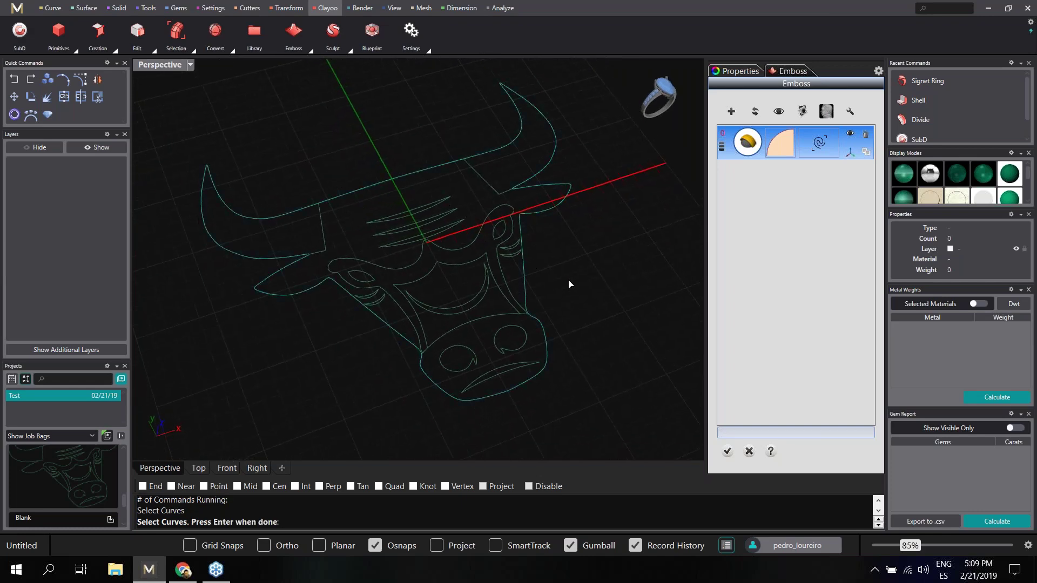
pyautogui.press('Return')
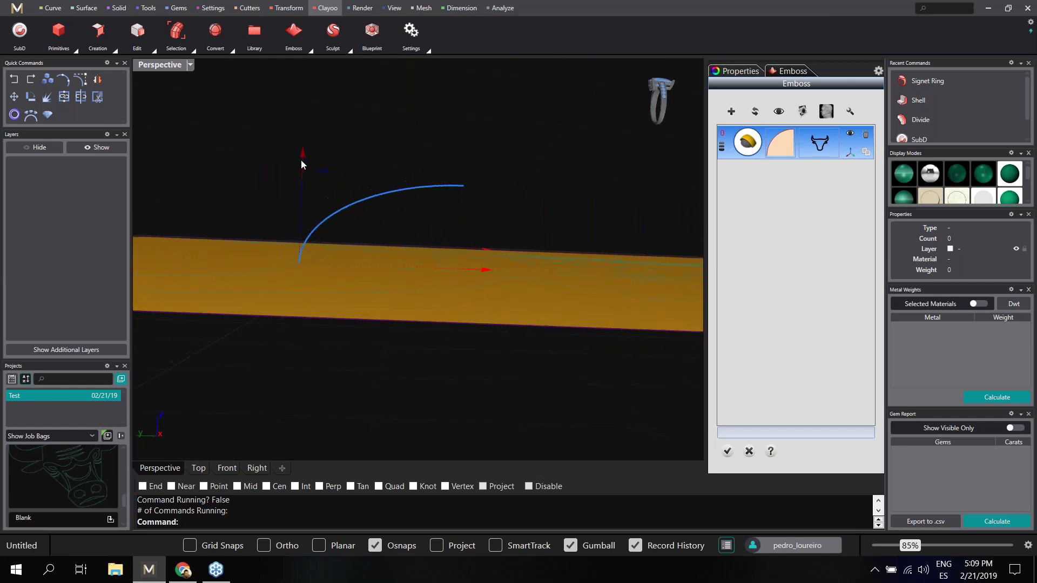
# Narrow and lower the emboss profile curve, and update the project to generate the bull-head relief
pyautogui.moveTo(478, 309); pyautogui.dragTo(429, 305)
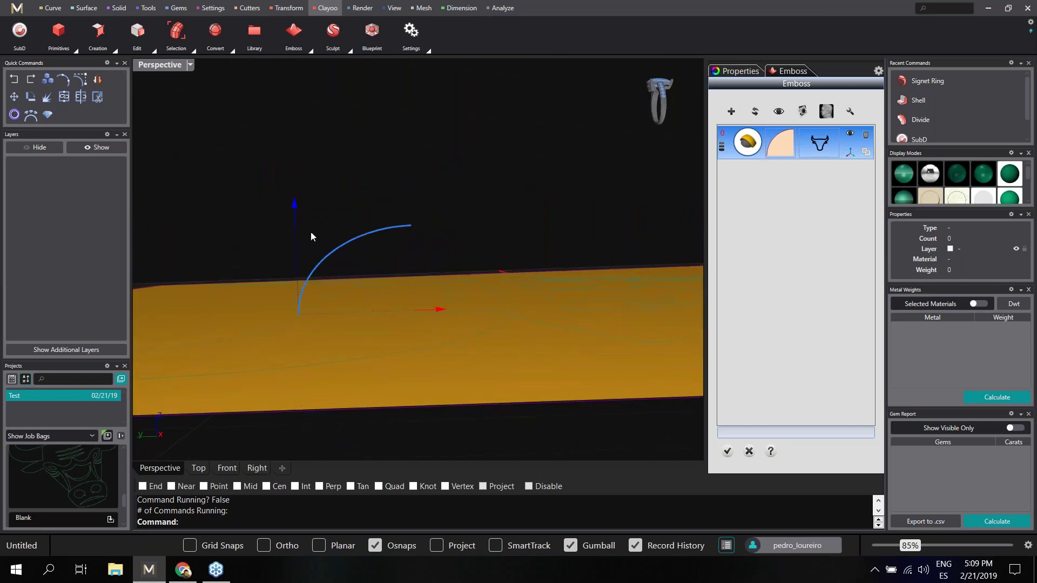
pyautogui.moveTo(300, 214); pyautogui.dragTo(303, 234)
pyautogui.moveTo(444, 311); pyautogui.dragTo(433, 312)
pyautogui.moveTo(459, 339); pyautogui.dragTo(378, 249, button='right')
pyautogui.click(755, 114)
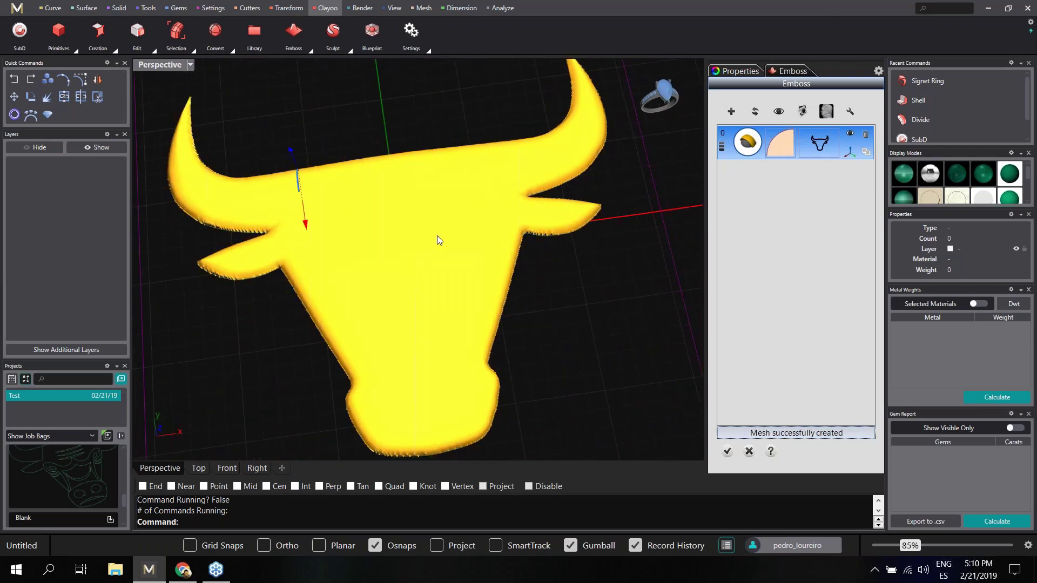
# Add an emboss entry and assign the closed muzzle outline as its curve
pyautogui.moveTo(436, 235); pyautogui.dragTo(439, 267, button='right')
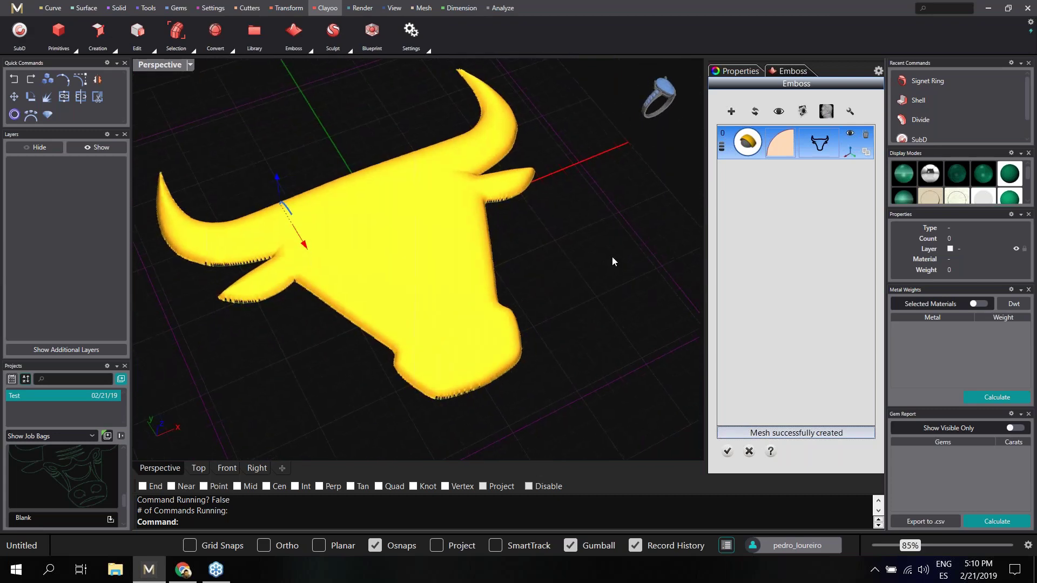
pyautogui.click(731, 111)
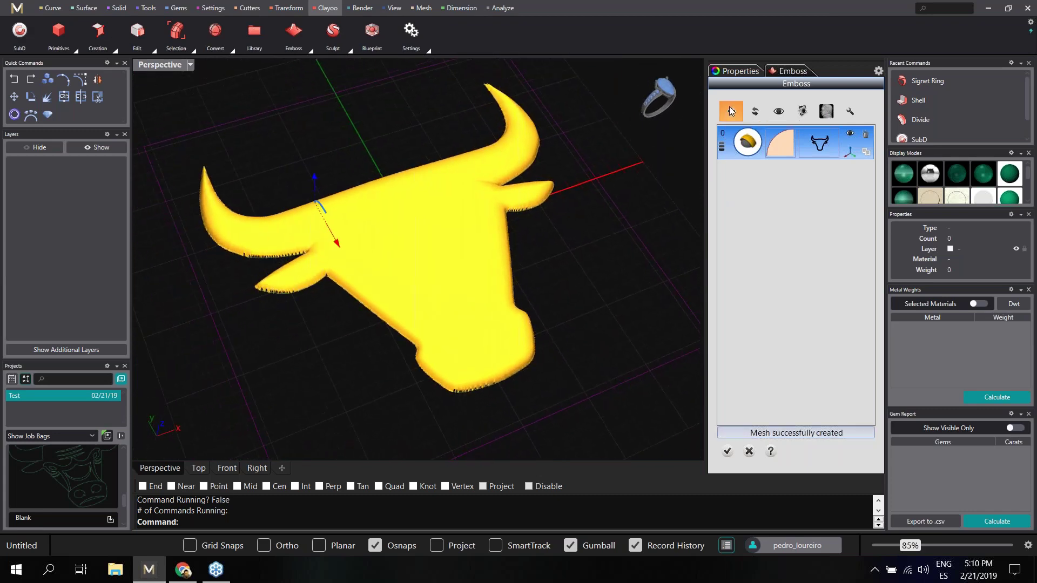
pyautogui.click(817, 179)
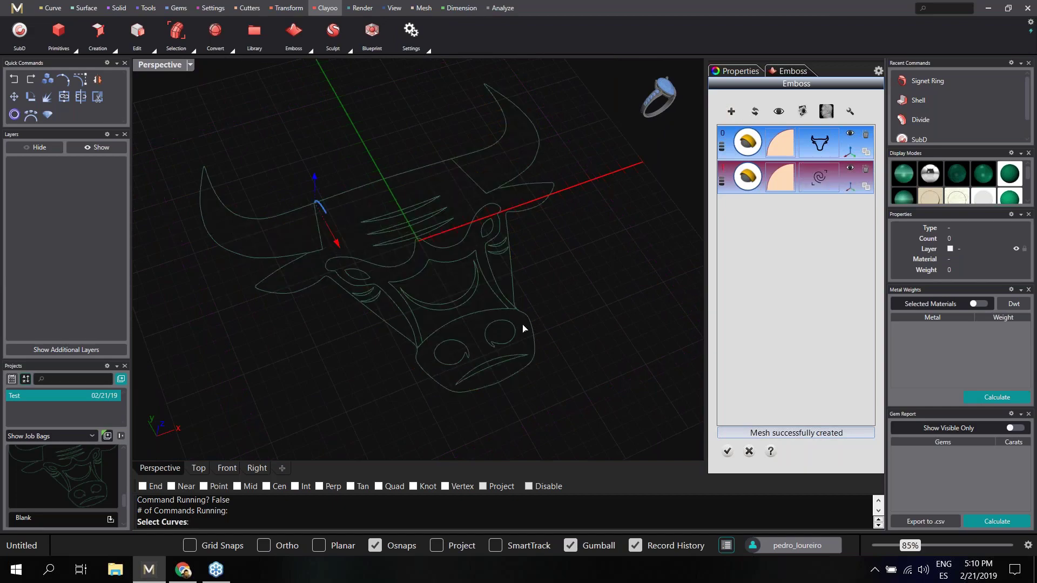
pyautogui.click(491, 329)
pyautogui.press('Return')
# Reshape the muzzle's emboss profile to about 1.63 high and 1.79 wide
pyautogui.moveTo(500, 345); pyautogui.dragTo(526, 347, button='right')
pyautogui.moveTo(419, 323); pyautogui.dragTo(483, 341)
pyautogui.keyDown('shift'); pyautogui.moveTo(552, 341); pyautogui.dragTo(555, 352, button='right'); pyautogui.keyUp('shift')
pyautogui.moveTo(557, 327); pyautogui.dragTo(560, 312)
pyautogui.moveTo(560, 309); pyautogui.dragTo(561, 344, button='right')
# Browse the preset profile shapes available for the muzzle emboss entry
pyautogui.click(780, 186)
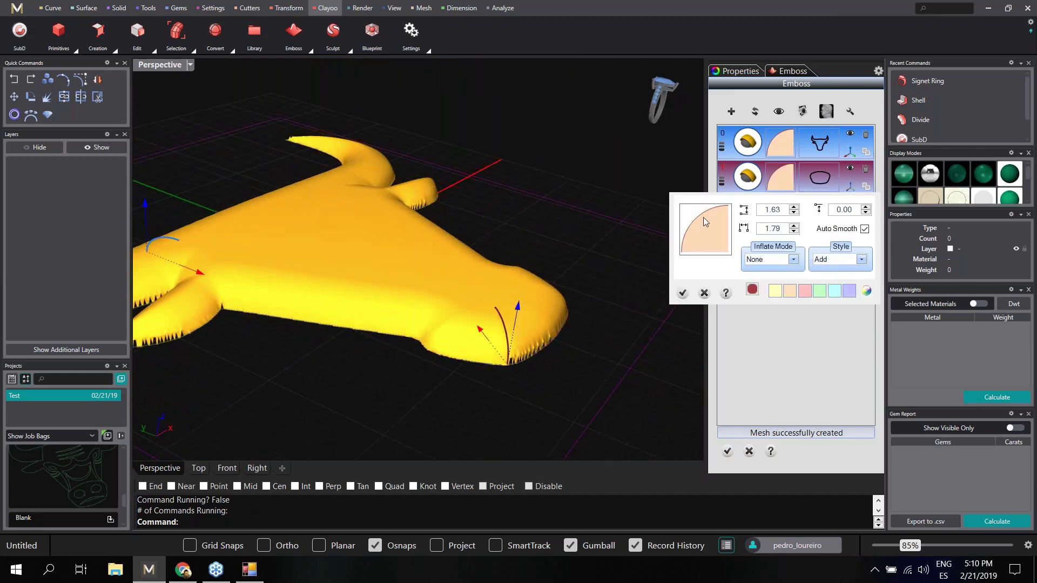
pyautogui.click(706, 233)
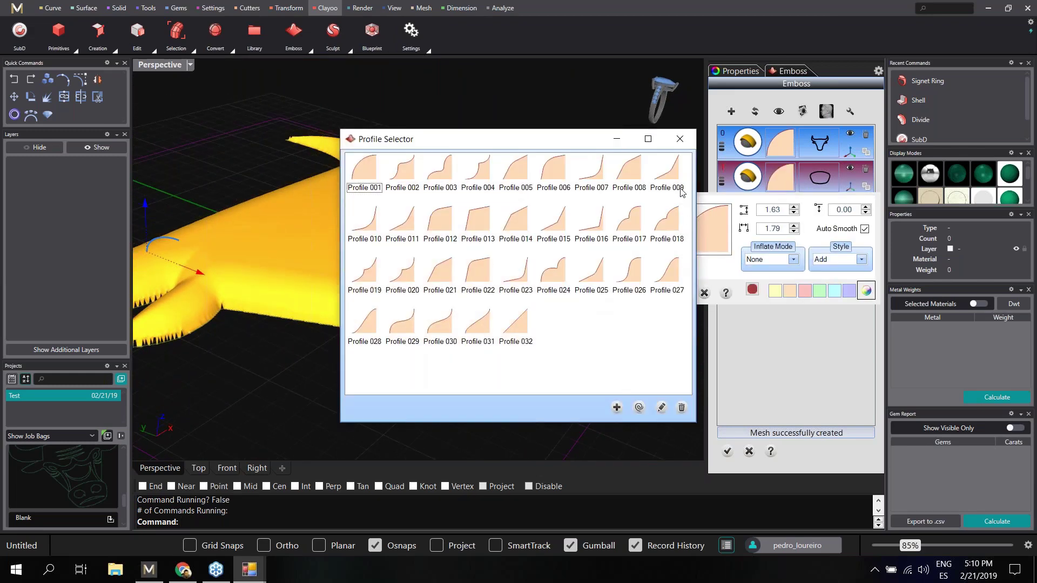
pyautogui.click(673, 144)
pyautogui.click(703, 293)
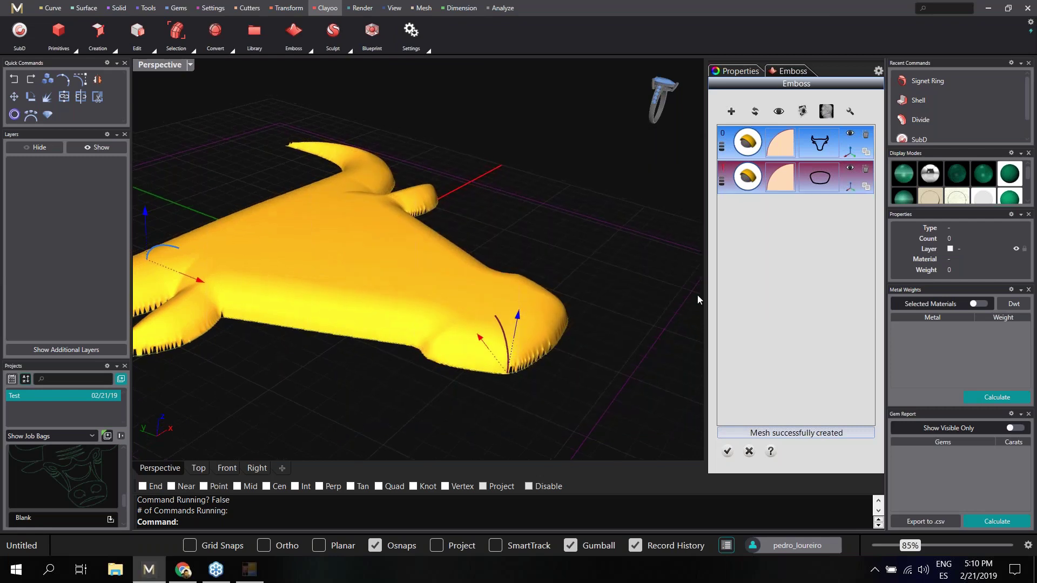
# Generate the raised muzzle, fine-tune its profile height, and update the relief again
pyautogui.moveTo(574, 348); pyautogui.dragTo(571, 358, button='right')
pyautogui.moveTo(486, 351); pyautogui.dragTo(599, 286, button='right')
pyautogui.click(755, 114)
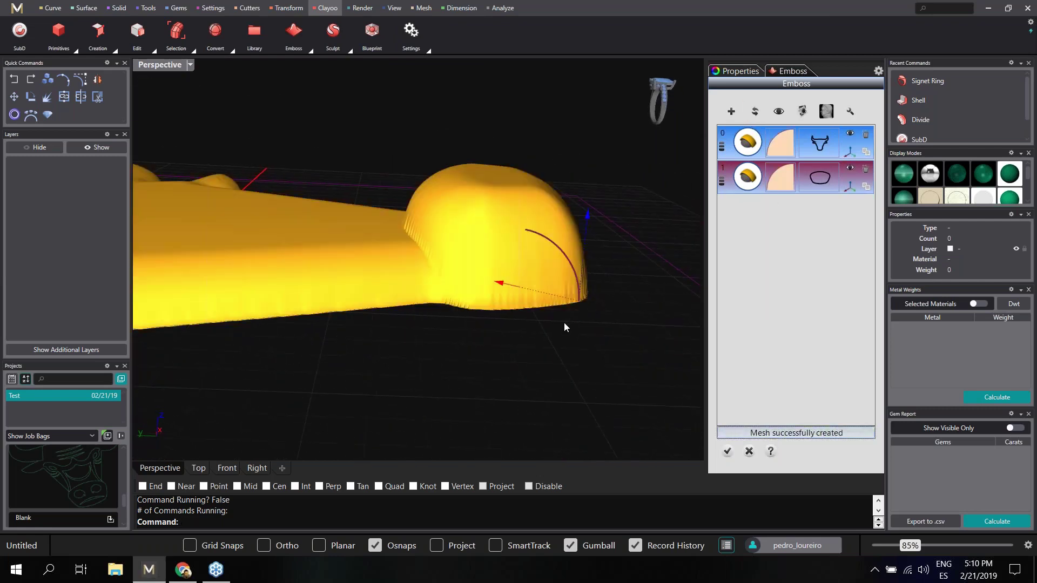
pyautogui.moveTo(575, 328); pyautogui.dragTo(526, 270, button='right')
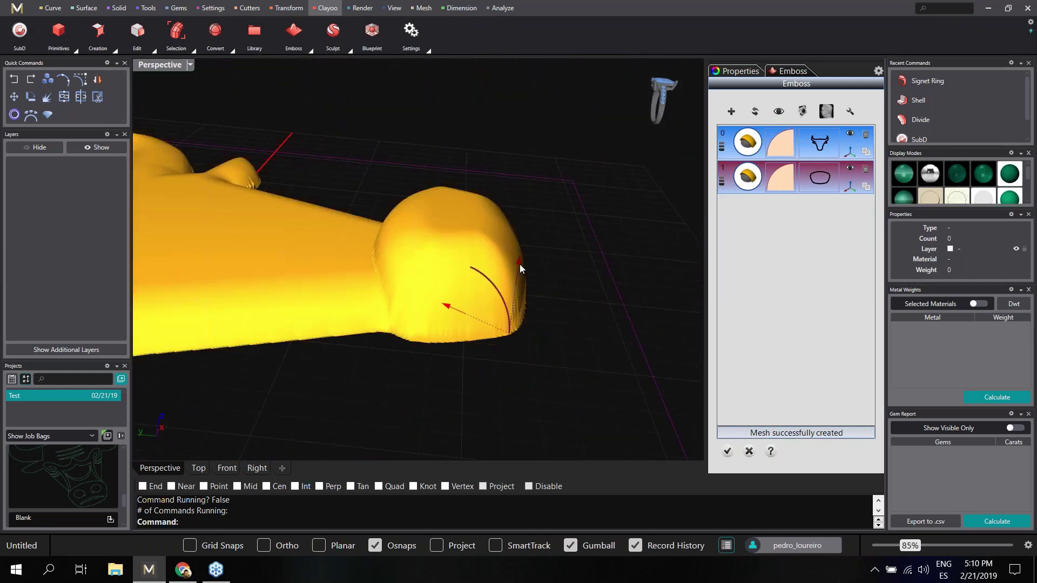
pyautogui.click(755, 111)
# Hide the profile handles of the muzzle entry and the head outline entry
pyautogui.moveTo(584, 288); pyautogui.dragTo(562, 286, button='right')
pyautogui.click(848, 189)
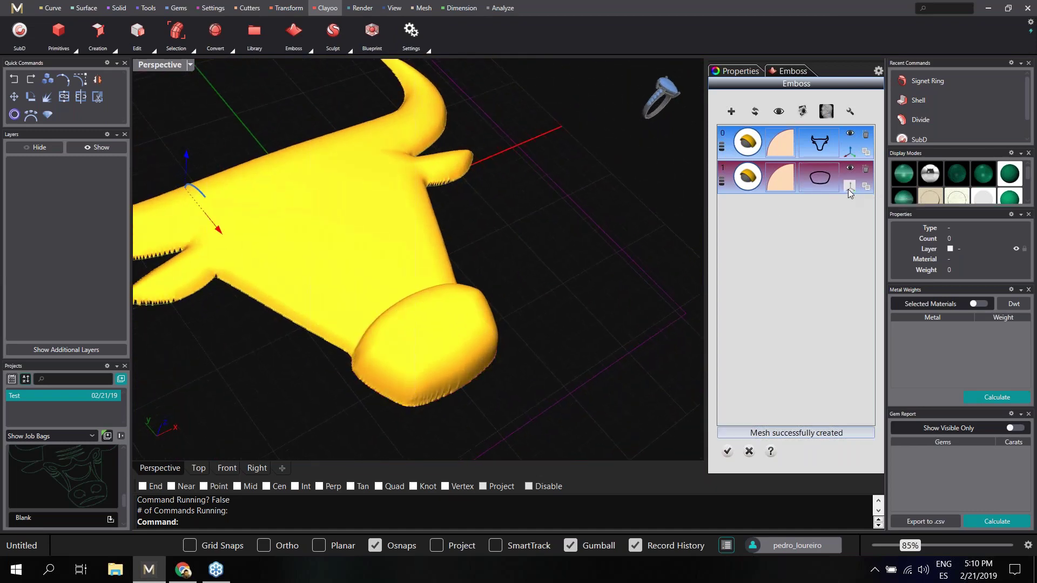
pyautogui.click(850, 152)
pyautogui.moveTo(594, 271); pyautogui.dragTo(662, 251, button='right')
pyautogui.scroll(-1, 611, 270)
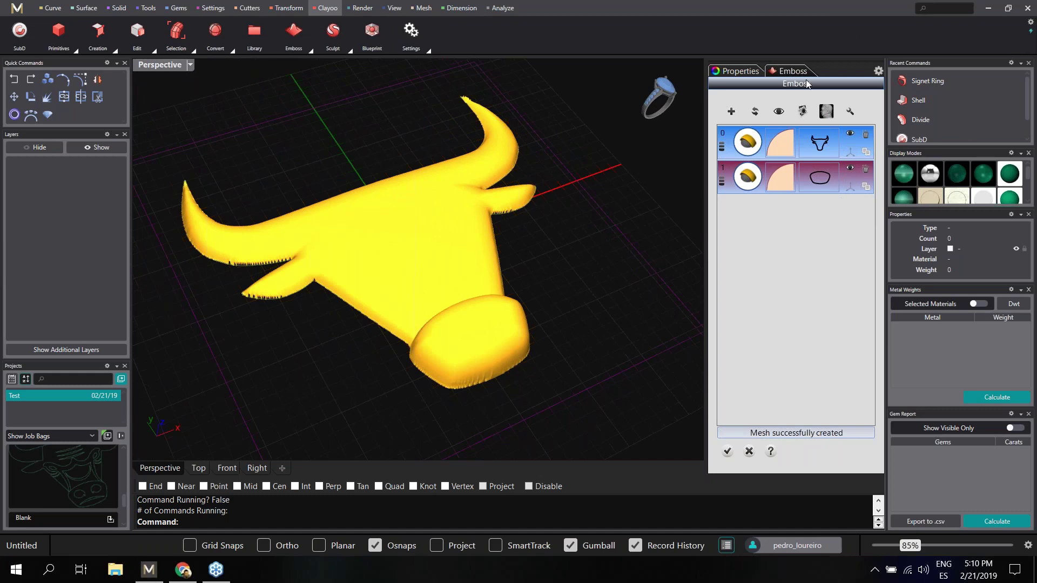
# Add an emboss entry using both closed horn outlines, and update the project to raise the horns
pyautogui.click(731, 111)
pyautogui.click(812, 219)
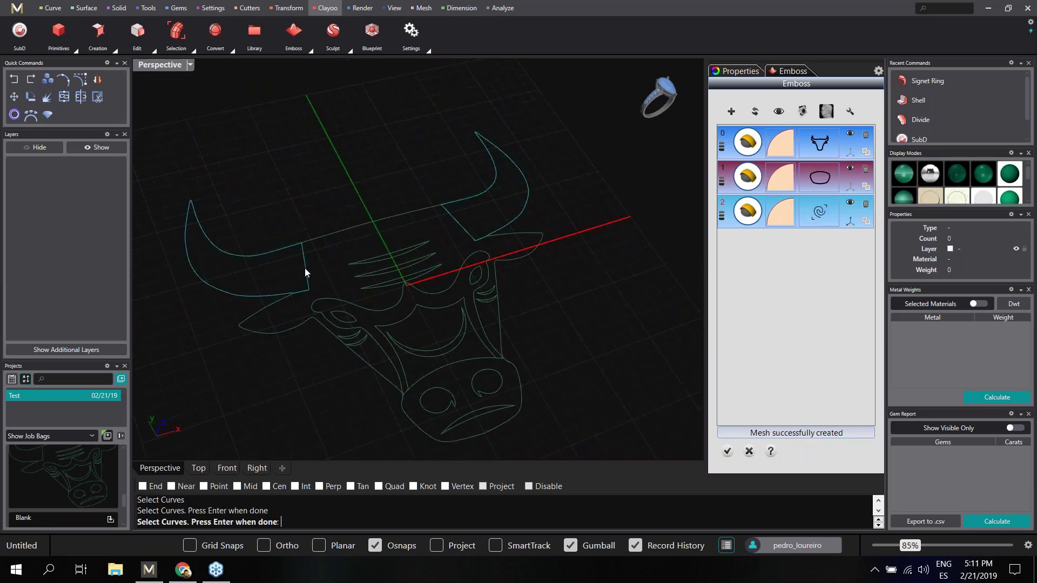
pyautogui.press('Return')
pyautogui.moveTo(349, 271); pyautogui.dragTo(487, 261, button='right')
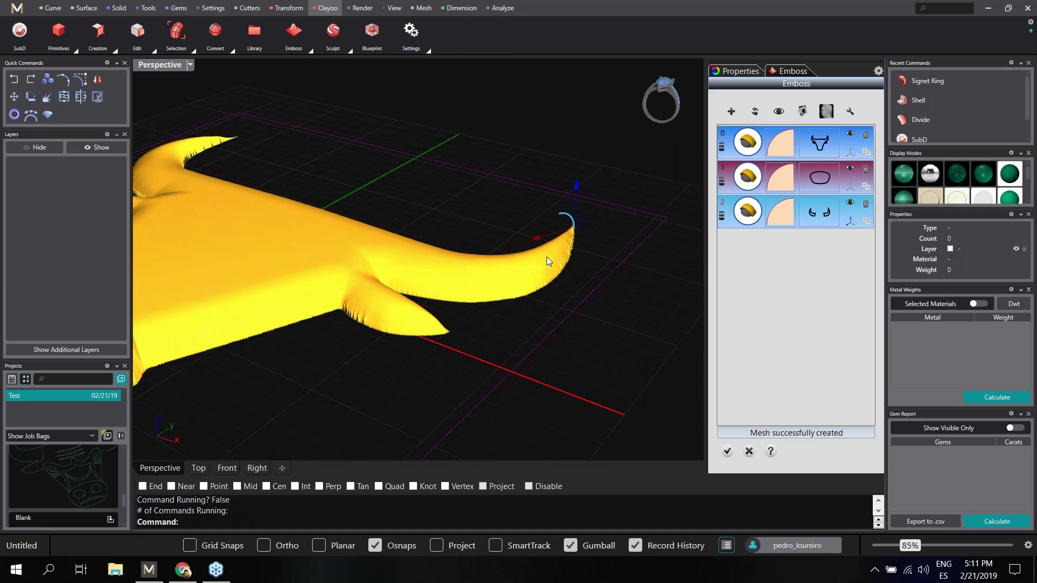
pyautogui.click(756, 111)
# Examine the raised horns and muzzle on the bull-head relief from several angles
pyautogui.moveTo(532, 310); pyautogui.dragTo(482, 252, button='right')
pyautogui.scroll(3, 531, 310)
pyautogui.scroll(-4, 480, 251)
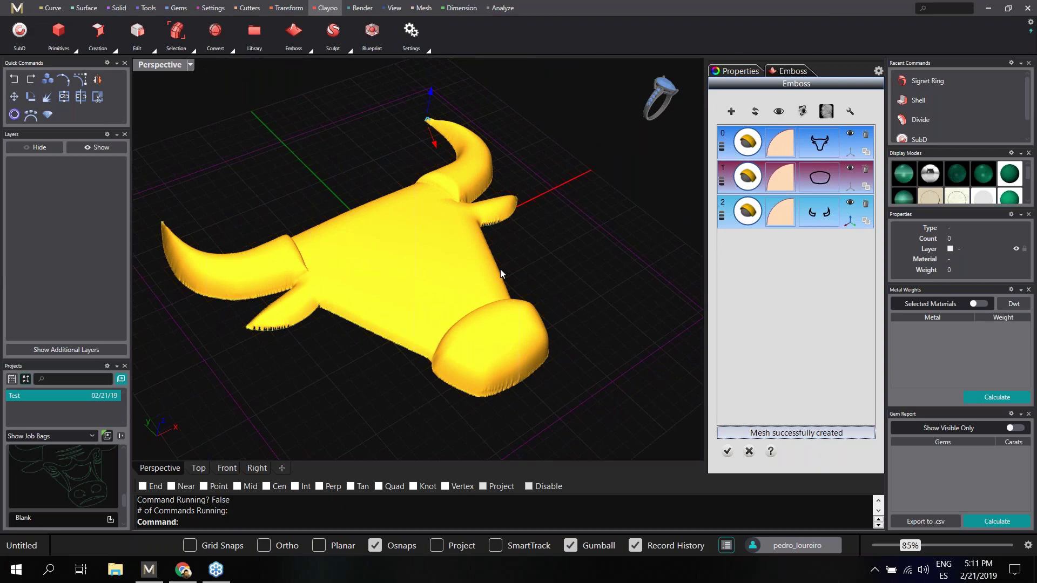
pyautogui.press('Up')
pyautogui.press('Up')
pyautogui.press('Up')
pyautogui.press('Up')
pyautogui.moveTo(501, 273); pyautogui.dragTo(557, 267, button='right')
pyautogui.press('Down')
pyautogui.press('Down')
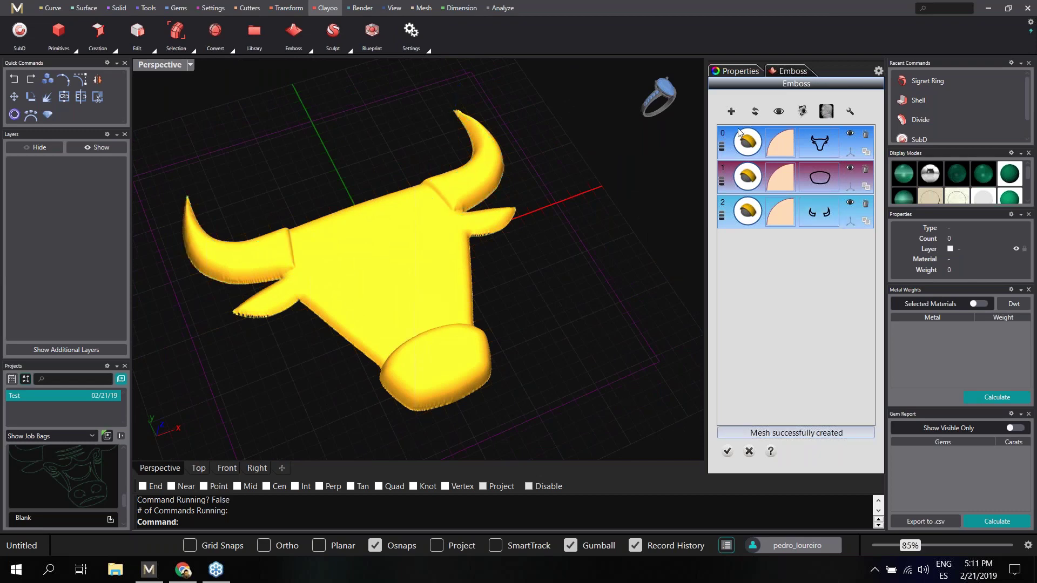
# Add an emboss entry and assign the closed brow-and-cheek outline as its curve
pyautogui.click(731, 111)
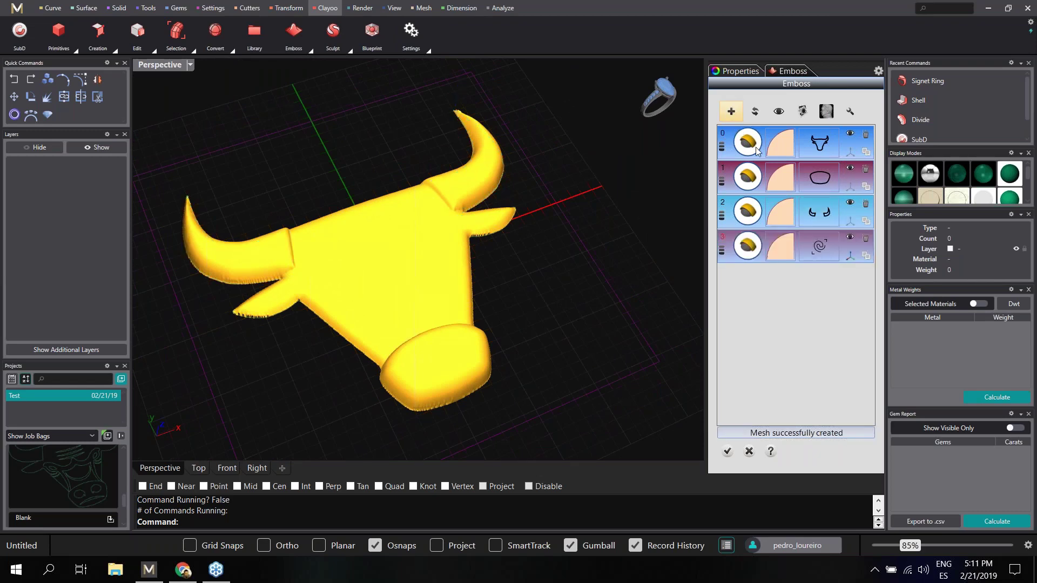
pyautogui.click(809, 254)
pyautogui.moveTo(551, 352); pyautogui.dragTo(524, 352, button='right')
pyautogui.scroll(3, 523, 352)
pyautogui.click(367, 283)
pyautogui.press('Right')
pyautogui.press('Right')
pyautogui.press('Right')
pyautogui.moveTo(369, 292); pyautogui.dragTo(424, 264, button='right')
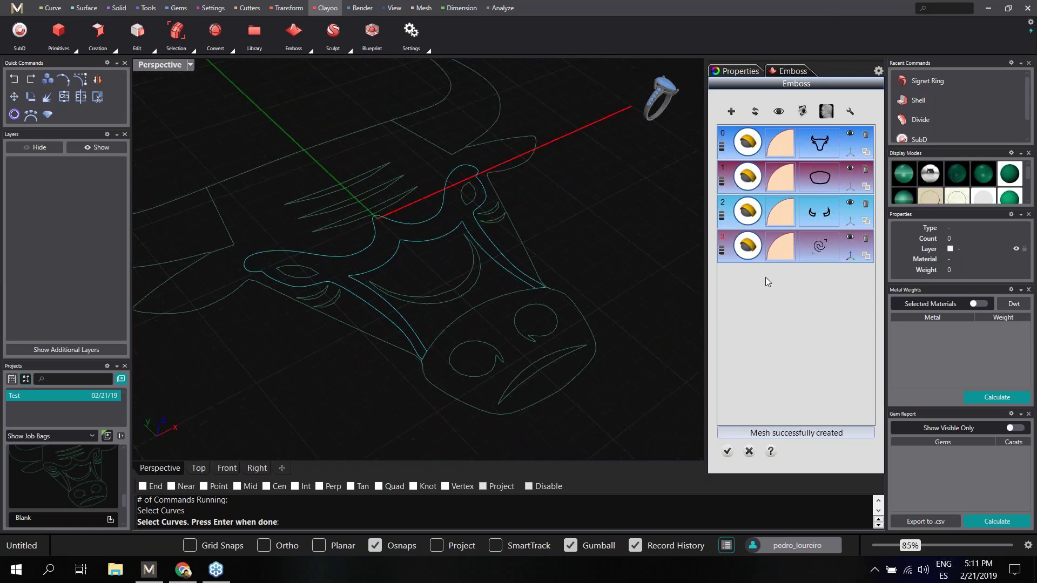
pyautogui.click(813, 254)
# Lower and narrow the brow-and-cheek emboss profile, and update the project to raise that area
pyautogui.moveTo(546, 325); pyautogui.dragTo(467, 381, button='right')
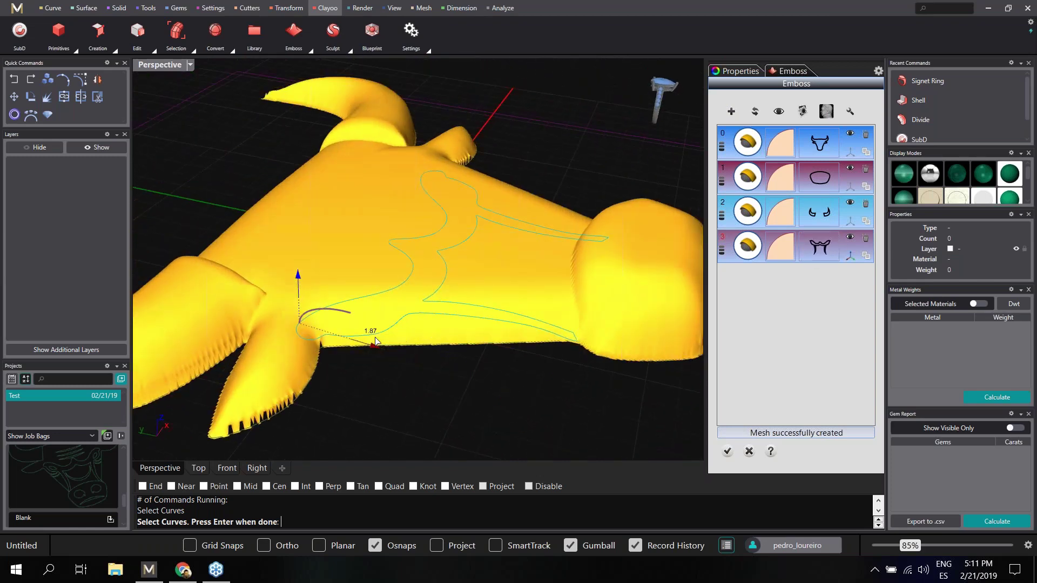
pyautogui.moveTo(361, 332); pyautogui.dragTo(368, 344, button='right')
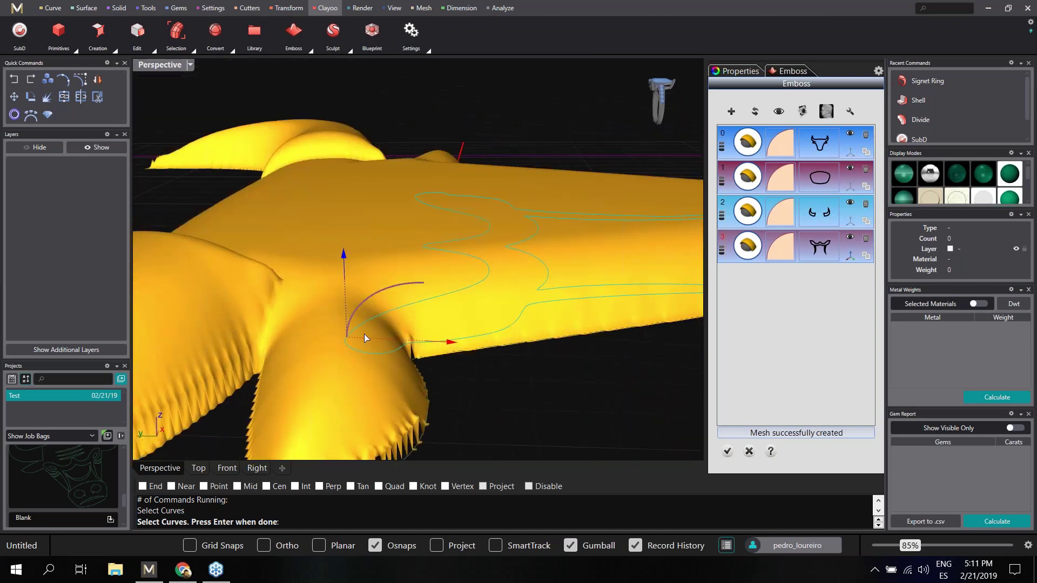
pyautogui.moveTo(346, 266); pyautogui.dragTo(349, 283)
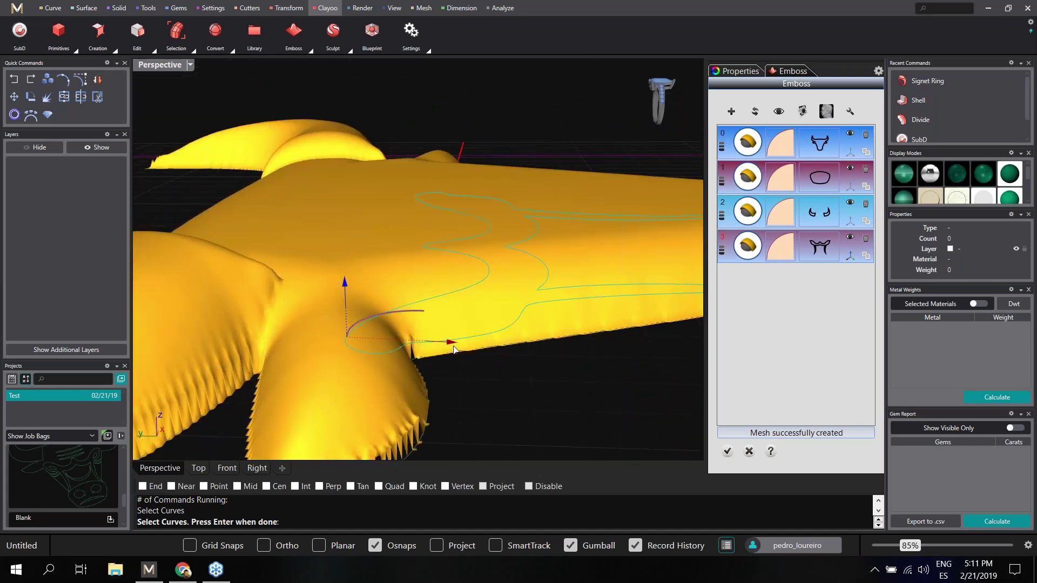
pyautogui.moveTo(630, 335); pyautogui.dragTo(610, 348, button='right')
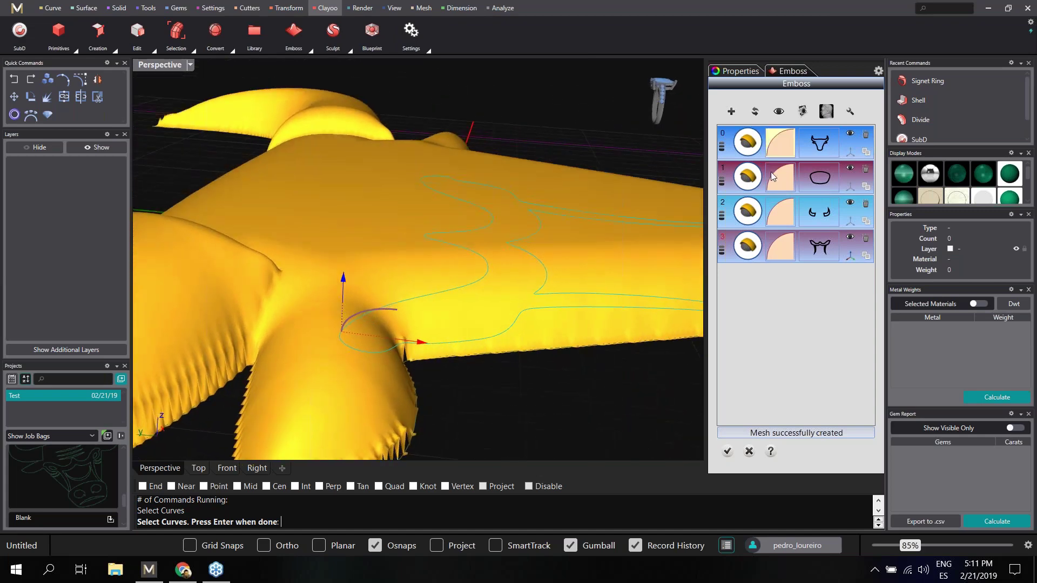
pyautogui.click(754, 112)
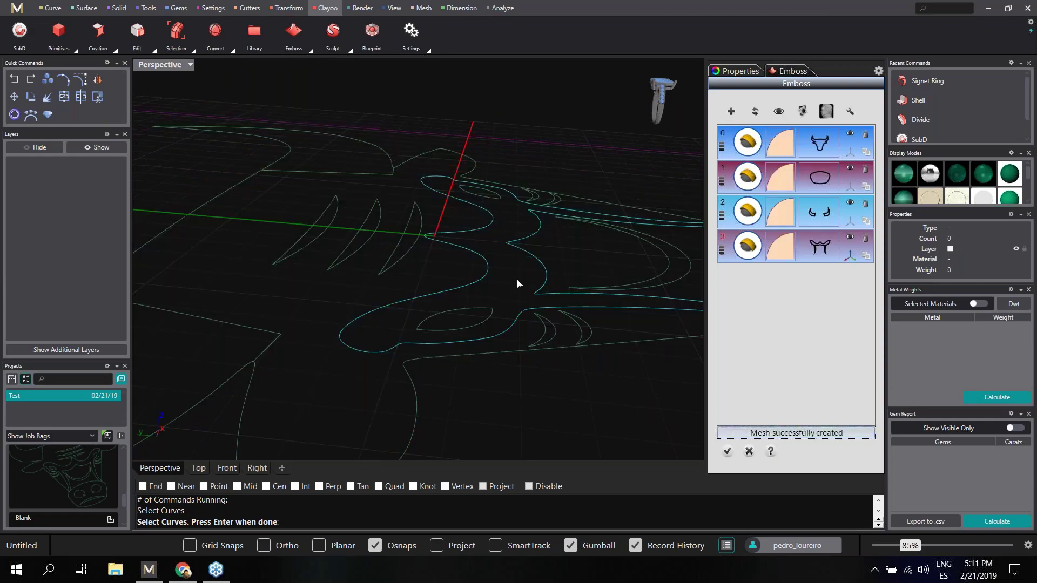
pyautogui.moveTo(519, 279); pyautogui.dragTo(549, 326, button='right')
pyautogui.scroll(-8, 546, 321)
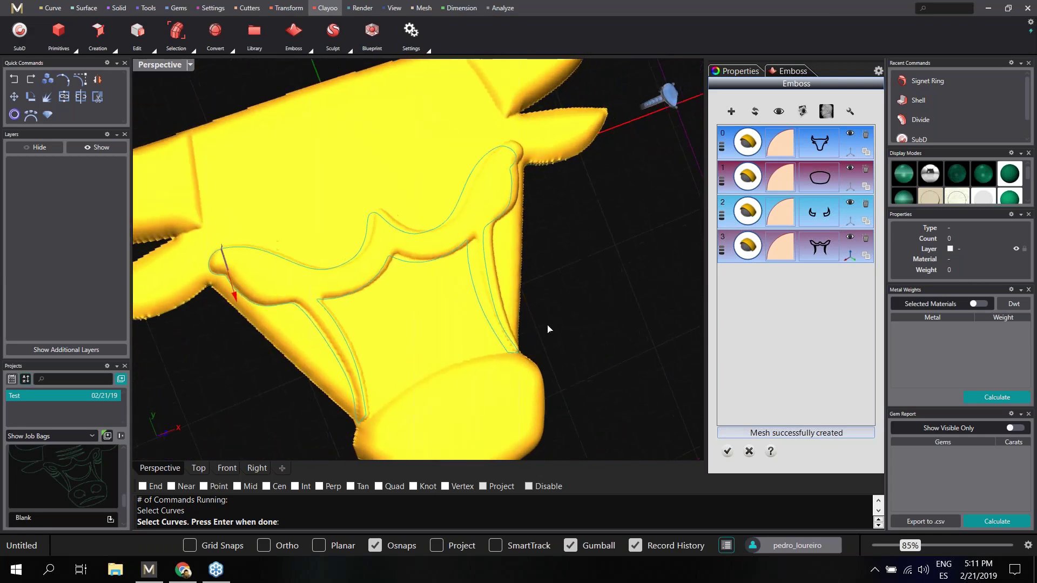
# Add a fifth emboss entry for the facial details and end the pending curve selection
pyautogui.click(730, 112)
pyautogui.moveTo(640, 338)
pyautogui.mouseDown(button='right')
pyautogui.moveTo(625, 356)
pyautogui.moveTo(628, 343)
pyautogui.mouseUp(button='right')
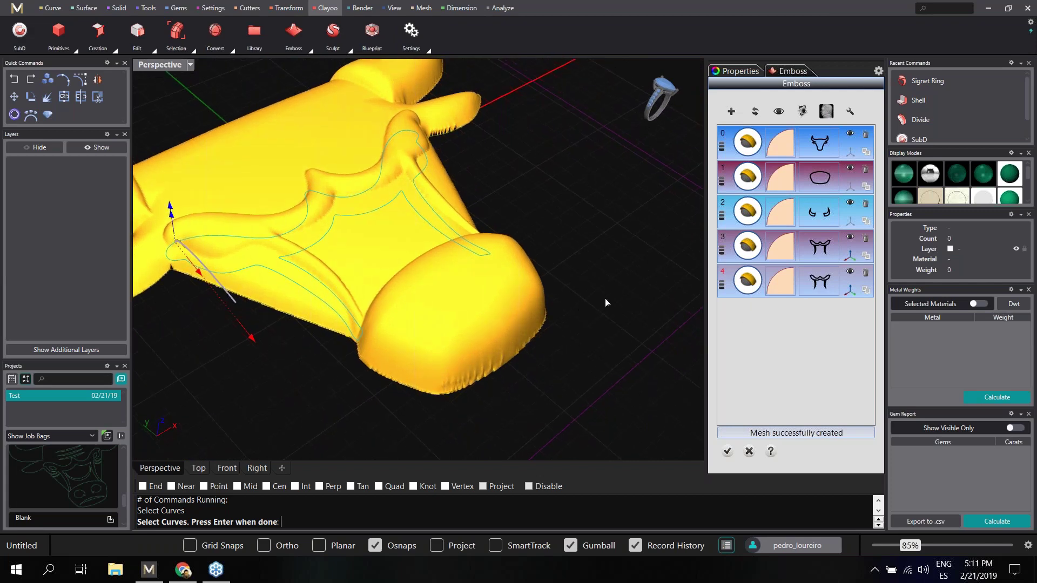
pyautogui.press('Return')
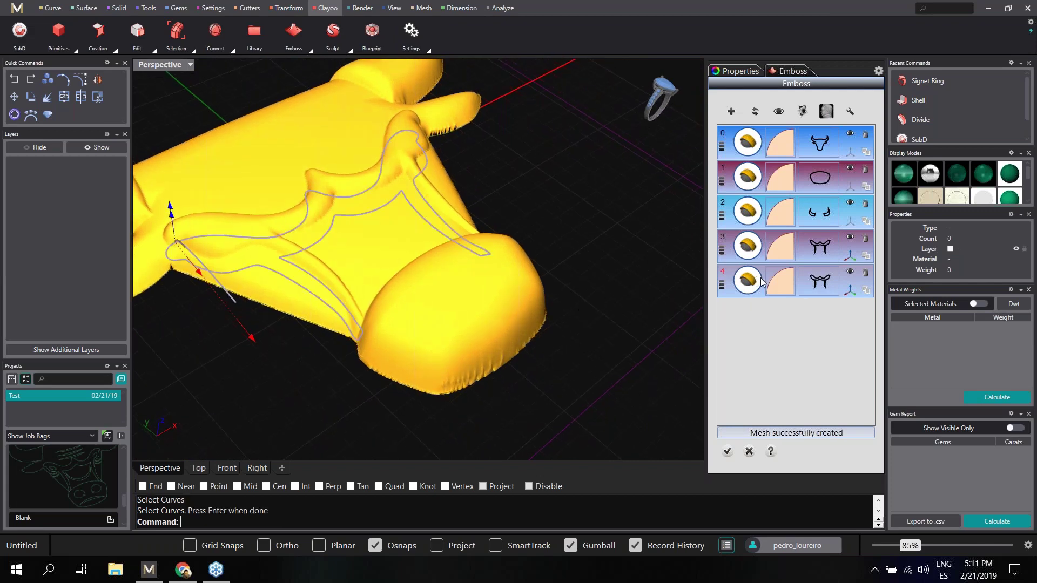
# Assign both nostril curves and the mouth curve to the fifth emboss entry, replacing its brow-and-cheek curve
pyautogui.click(818, 281)
pyautogui.scroll(3, 473, 302)
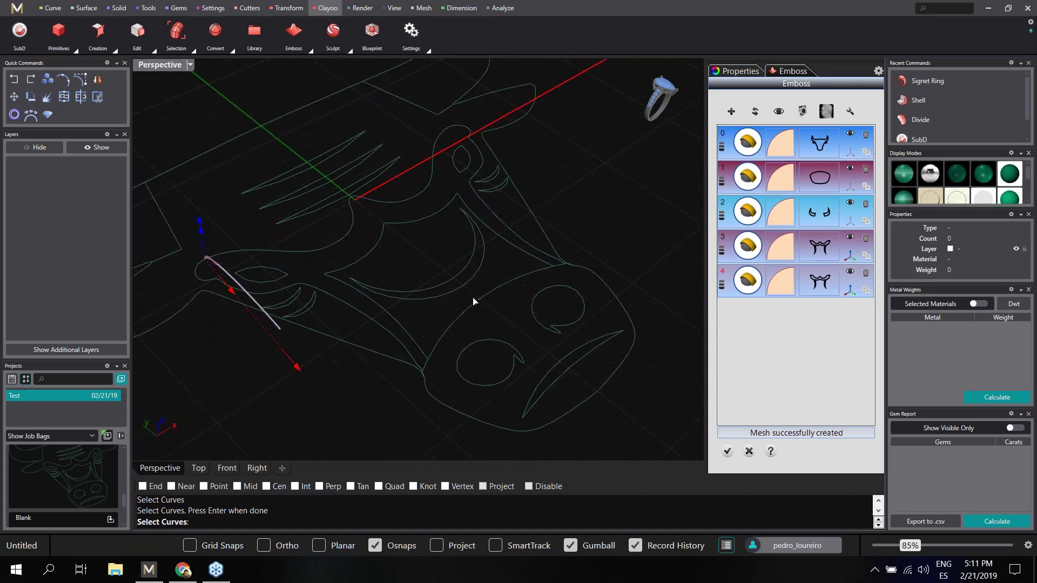
pyautogui.moveTo(473, 302)
pyautogui.mouseDown(button='right')
pyautogui.moveTo(491, 326)
pyautogui.moveTo(492, 306)
pyautogui.mouseUp(button='right')
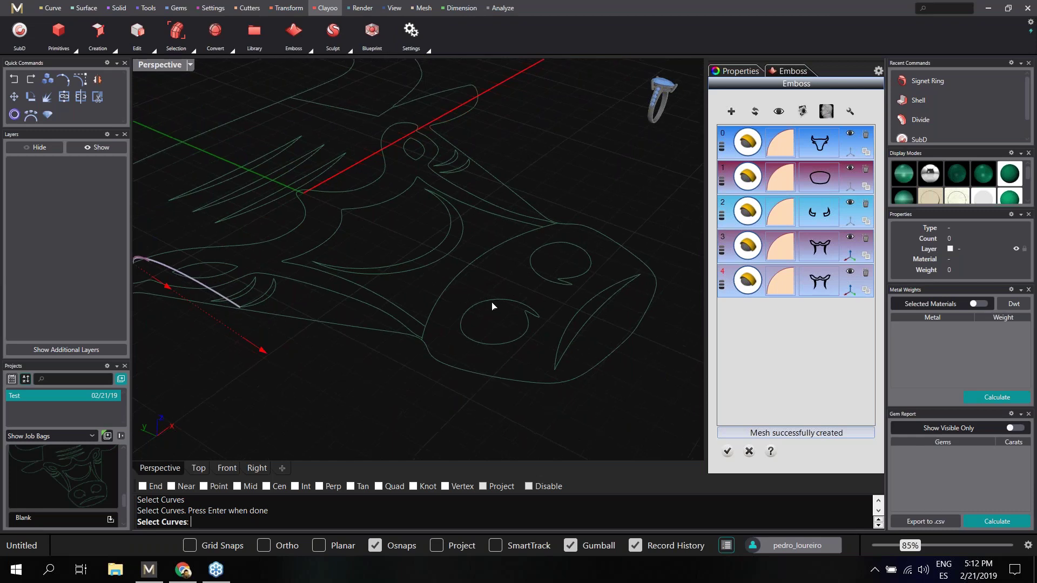
pyautogui.click(501, 300)
pyautogui.click(555, 338)
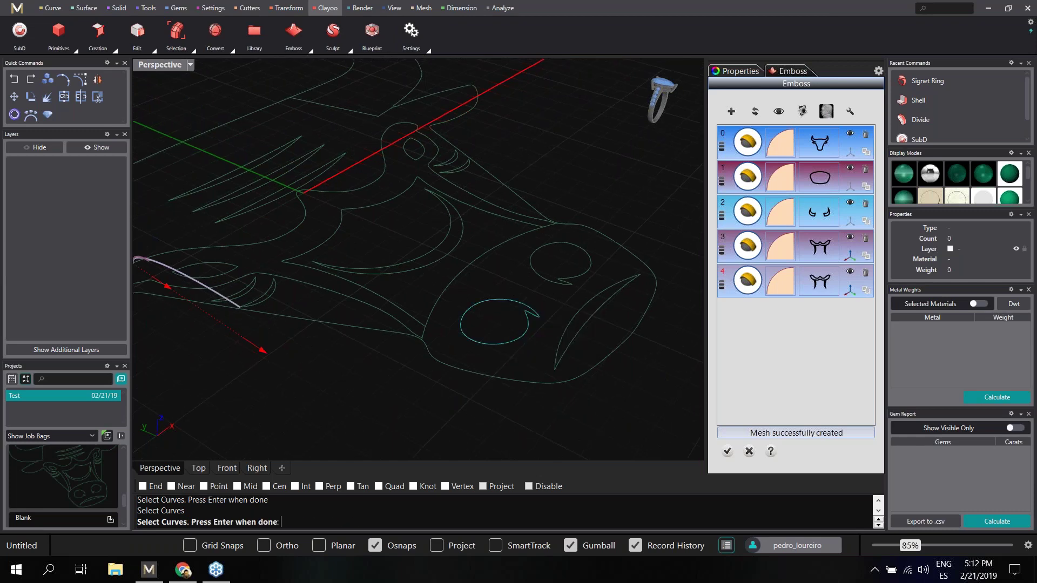
pyautogui.click(563, 285)
pyautogui.click(594, 321)
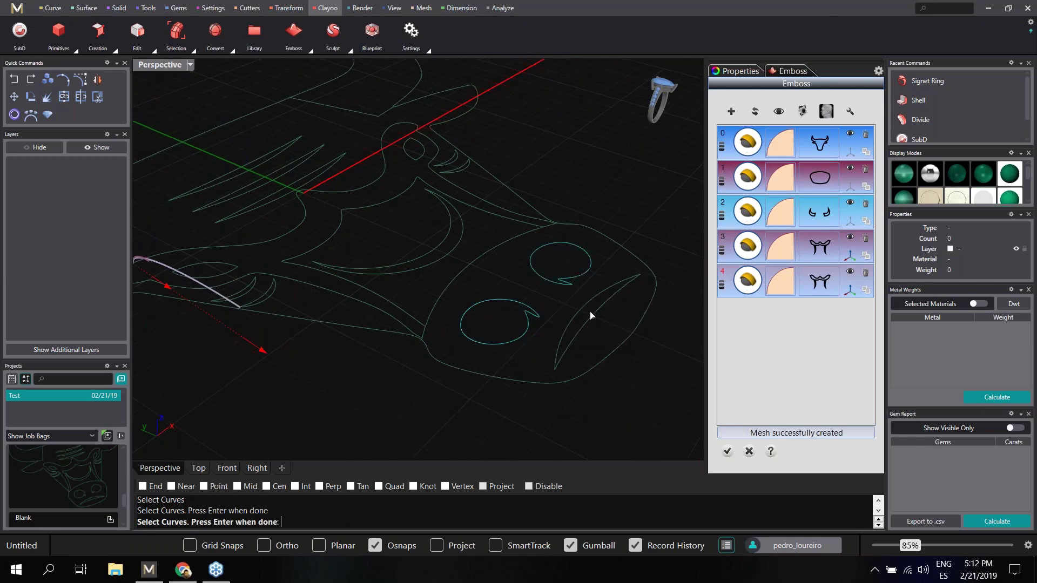
pyautogui.click(595, 319)
pyautogui.click(643, 349)
pyautogui.press('Return')
# Set the style of the nostril-and-mouth emboss entry to Subtract
pyautogui.moveTo(633, 407); pyautogui.dragTo(672, 343, button='right')
pyautogui.moveTo(814, 290)
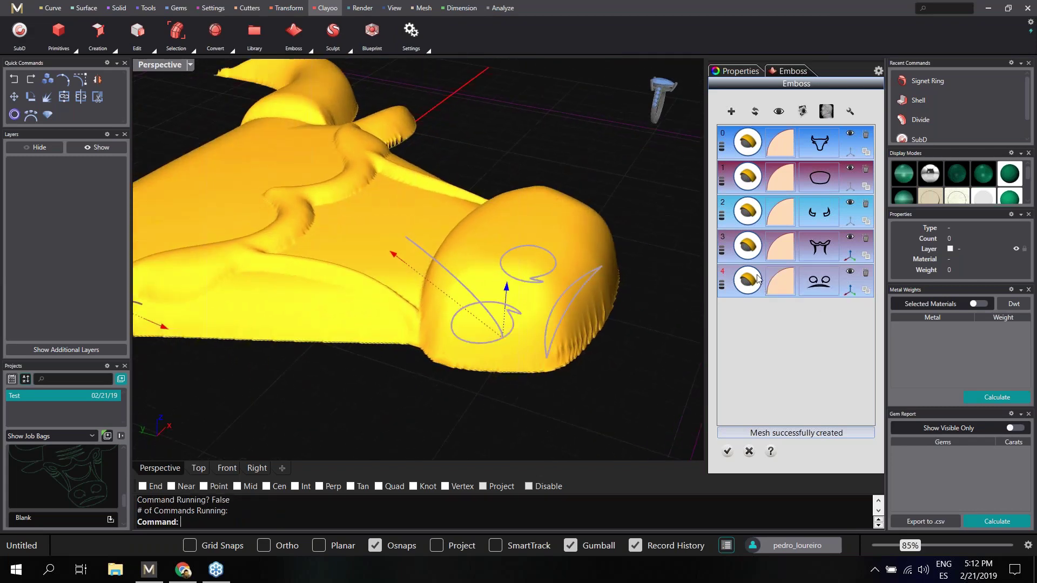
pyautogui.click(775, 280)
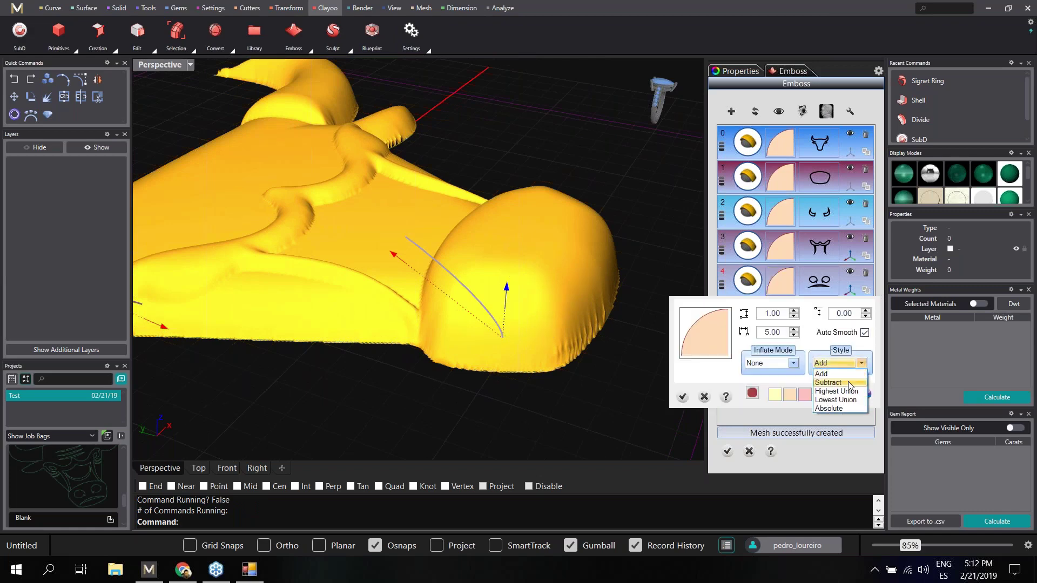
pyautogui.click(848, 383)
pyautogui.click(683, 396)
# Narrow the subtractive profile to about 0.53 wide and update the project to carve the nostrils and mouth
pyautogui.moveTo(662, 405); pyautogui.dragTo(635, 404, button='right')
pyautogui.moveTo(516, 293); pyautogui.dragTo(475, 384, button='right')
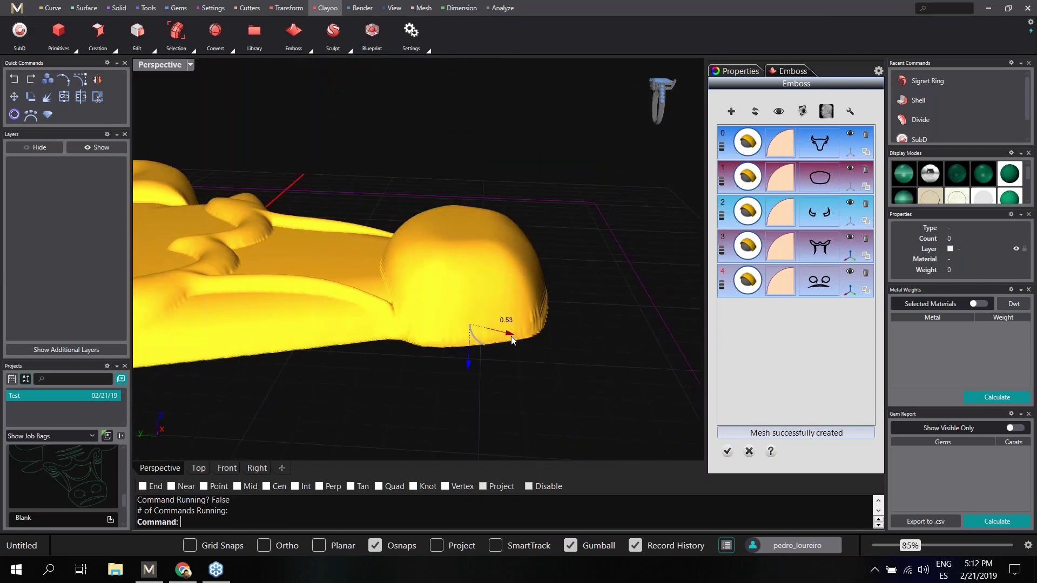
pyautogui.moveTo(512, 339); pyautogui.dragTo(470, 404, button='right')
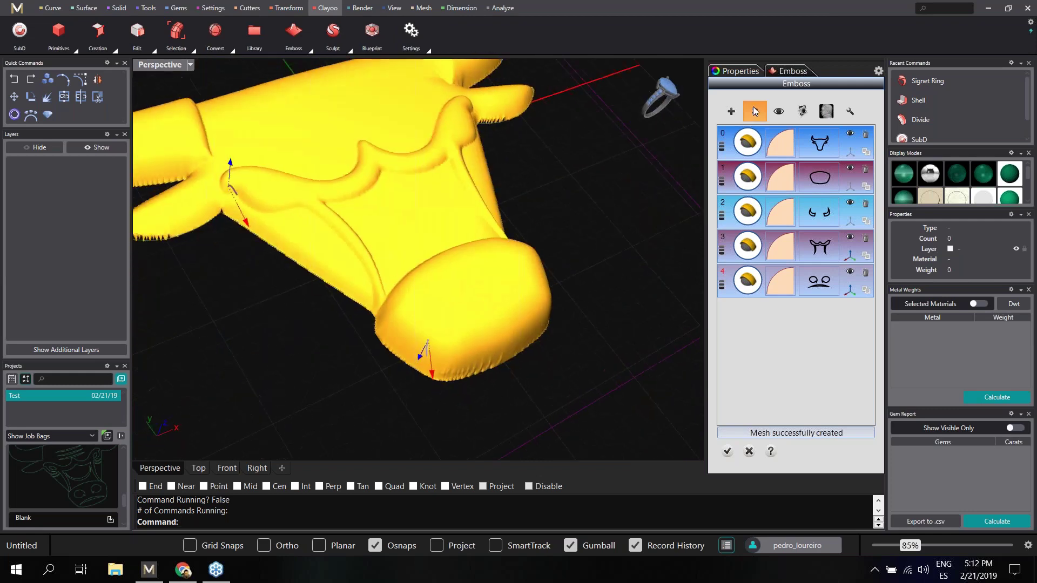
pyautogui.click(755, 111)
pyautogui.scroll(5, 556, 361)
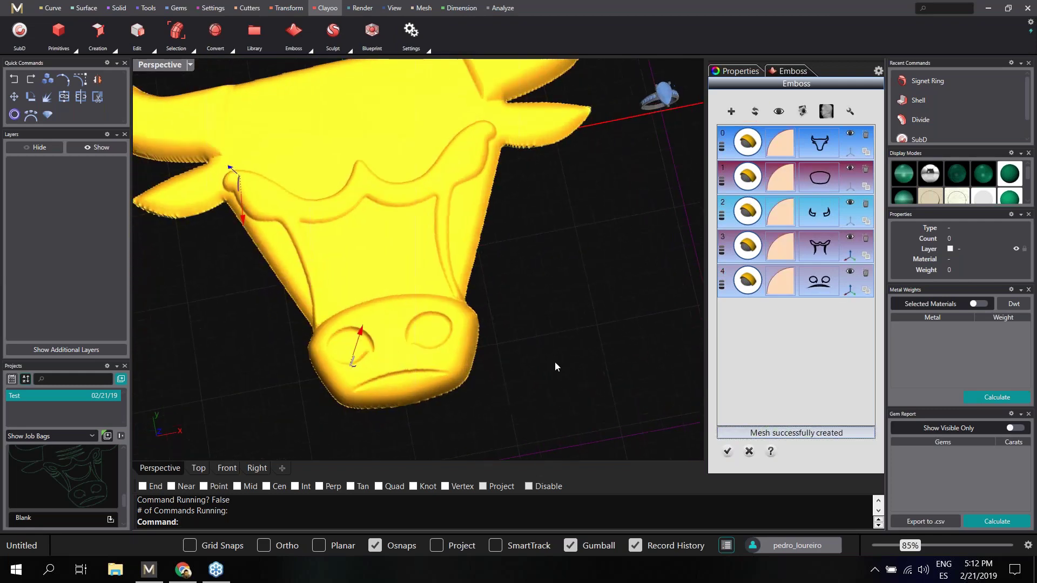
# Add a sixth emboss entry and assign both eye curves to it
pyautogui.moveTo(555, 361); pyautogui.dragTo(680, 227, button='right')
pyautogui.moveTo(572, 342); pyautogui.dragTo(572, 313, button='right')
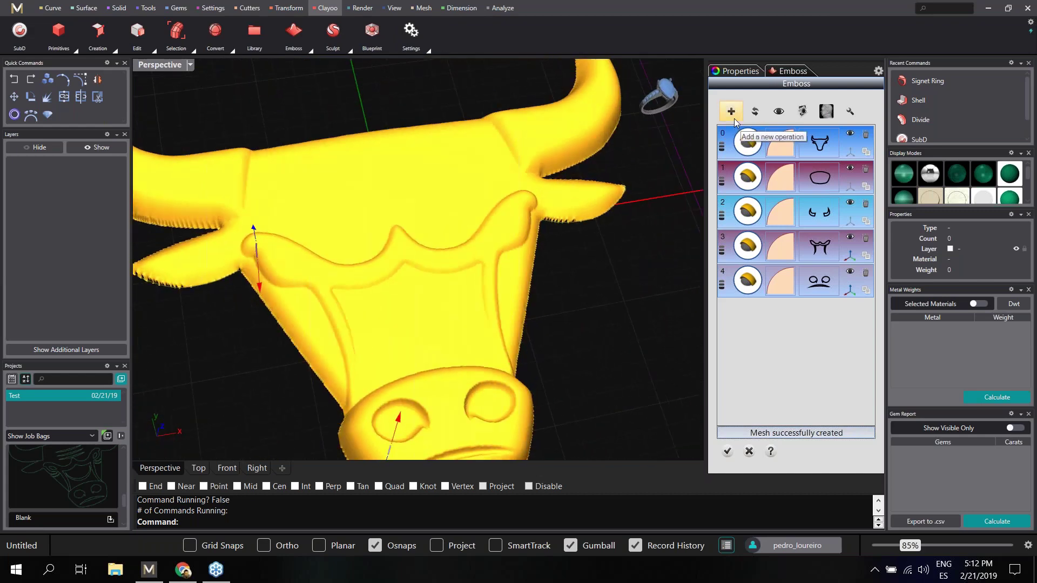
pyautogui.click(733, 115)
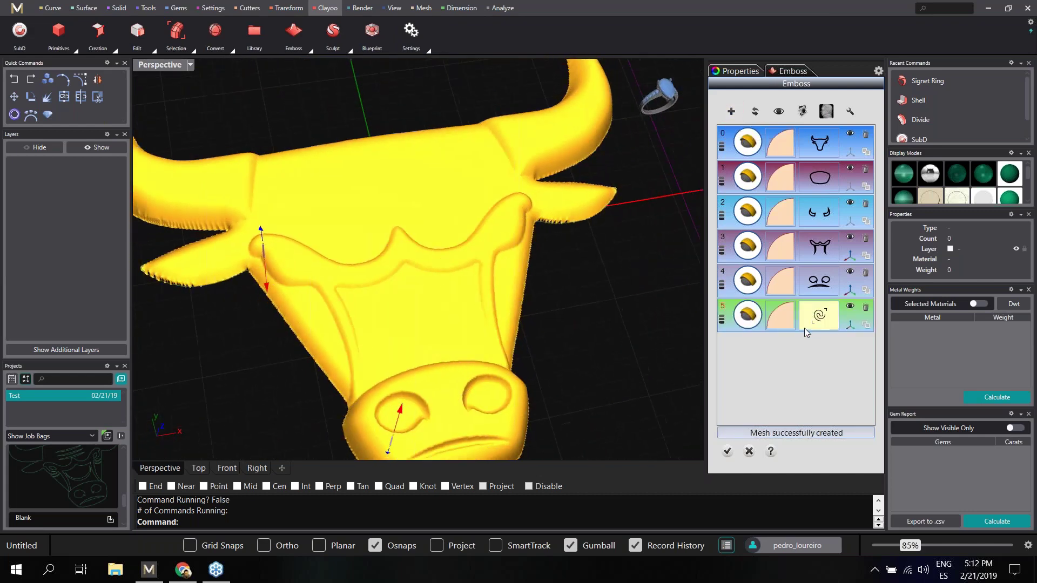
pyautogui.click(805, 330)
pyautogui.click(487, 254)
pyautogui.click(544, 293)
pyautogui.click(293, 239)
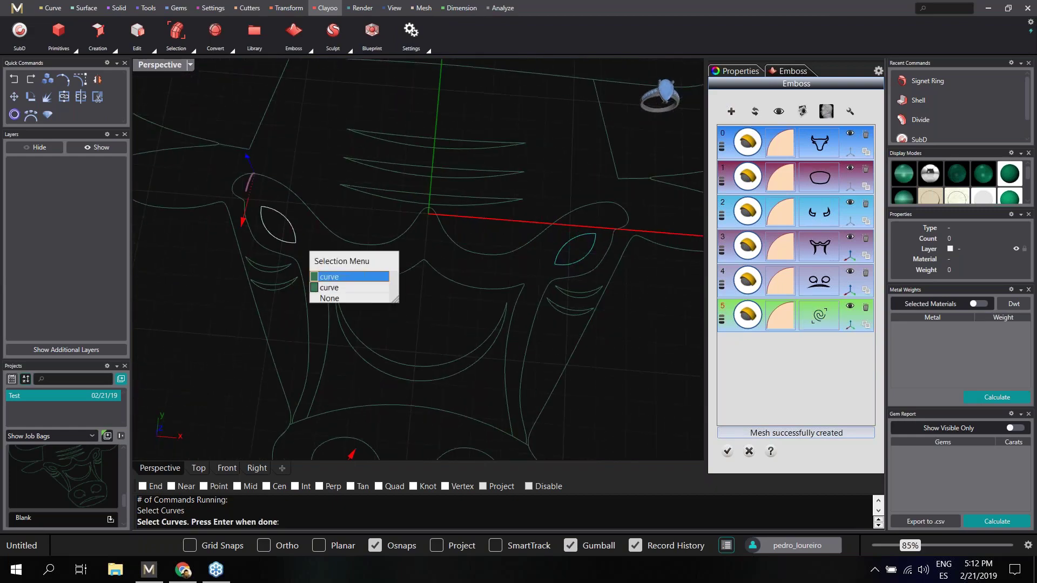
pyautogui.click(346, 276)
pyautogui.scroll(-5, 426, 303)
pyautogui.moveTo(427, 303); pyautogui.dragTo(459, 319, button='right')
pyautogui.press('Return')
pyautogui.scroll(3, 449, 324)
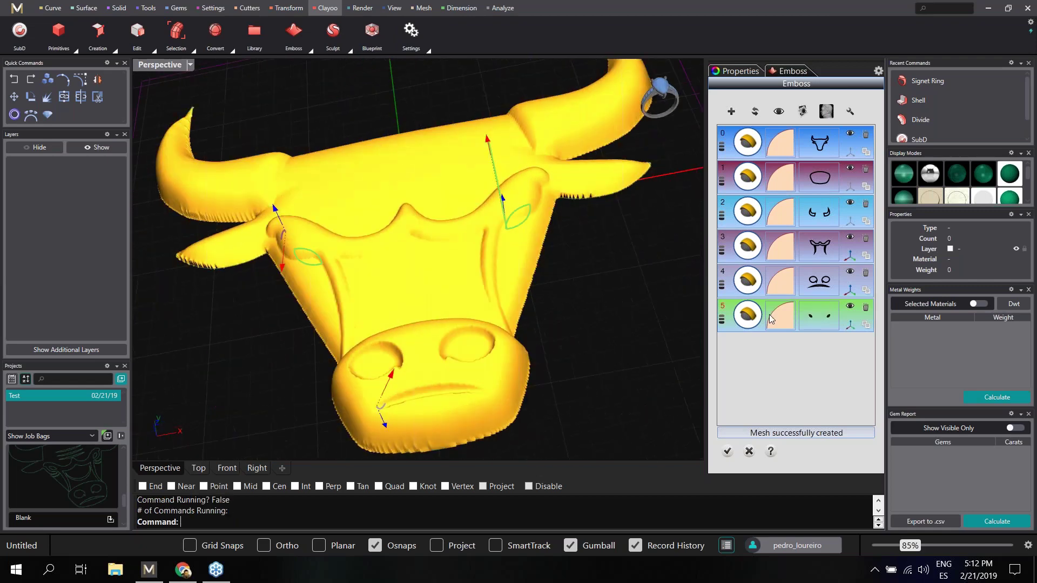
# Set the style of the eye emboss entry to Subtract
pyautogui.click(780, 315)
pyautogui.click(862, 399)
pyautogui.click(856, 420)
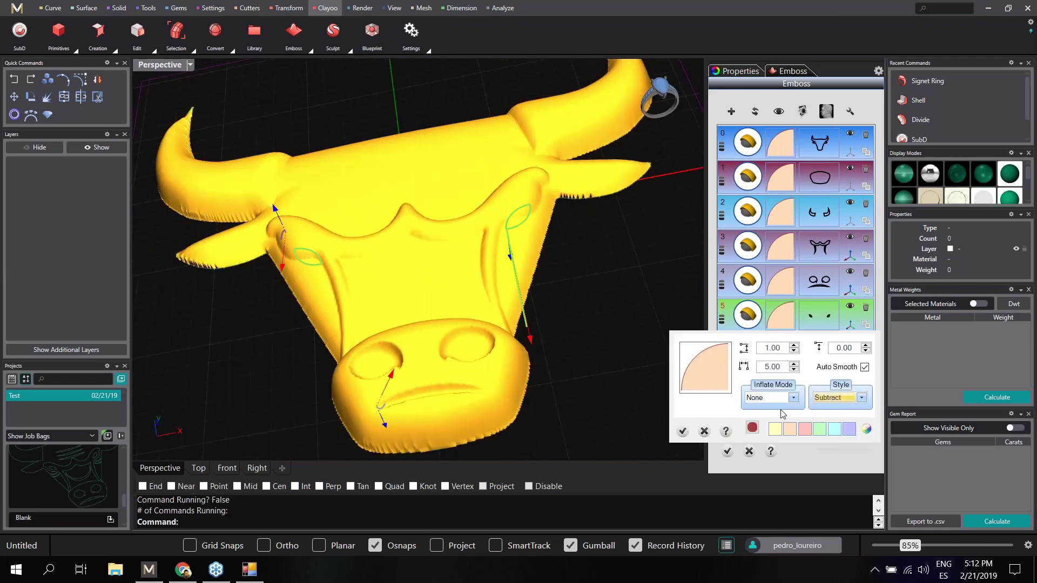
pyautogui.click(682, 431)
# Narrow the subtractive eye profile to about 0.68 wide and update the project to carve the eyes
pyautogui.moveTo(625, 351); pyautogui.dragTo(314, 345, button='right')
pyautogui.moveTo(452, 330); pyautogui.dragTo(474, 329)
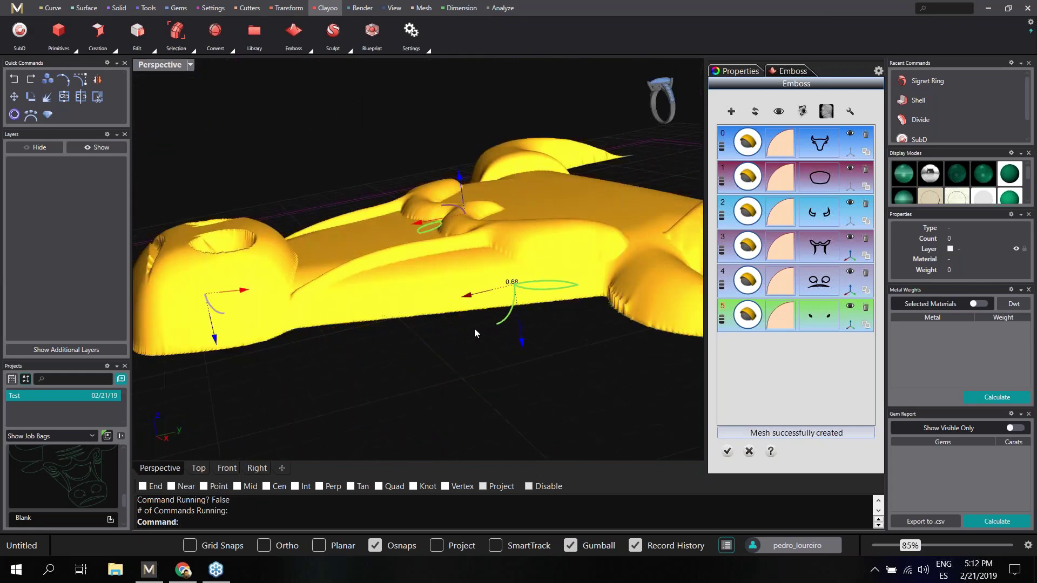
pyautogui.moveTo(539, 352); pyautogui.dragTo(610, 361, button='right')
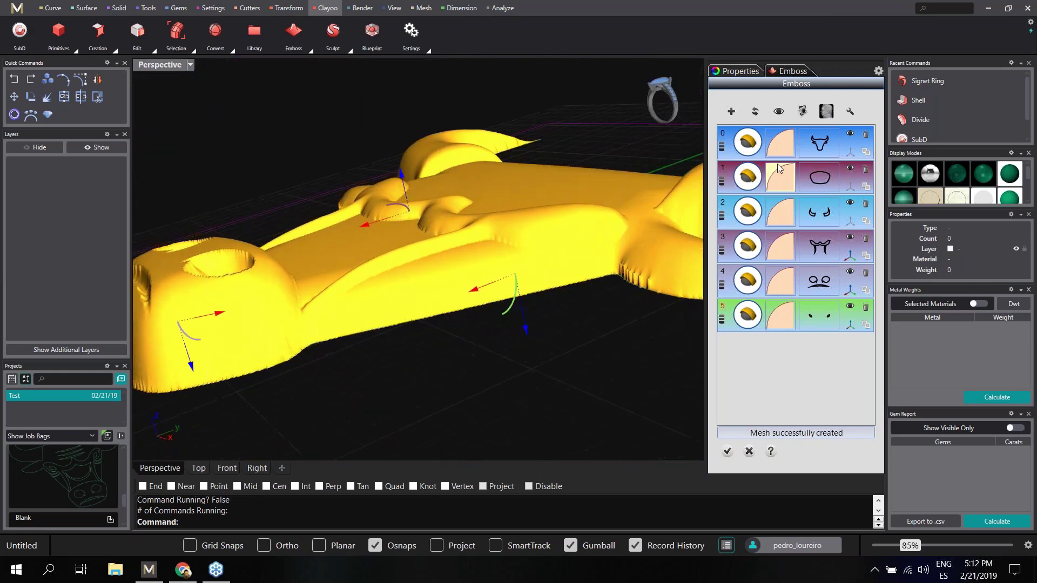
pyautogui.click(758, 113)
# Hide the profile handles of the eye, nostril-and-mouth and brow-and-cheek emboss entries
pyautogui.moveTo(572, 303); pyautogui.dragTo(667, 232, button='right')
pyautogui.scroll(-3, 555, 363)
pyautogui.moveTo(599, 253)
pyautogui.mouseDown(button='right')
pyautogui.moveTo(585, 266)
pyautogui.moveTo(609, 271)
pyautogui.mouseUp(button='right')
pyautogui.click(848, 326)
pyautogui.click(849, 290)
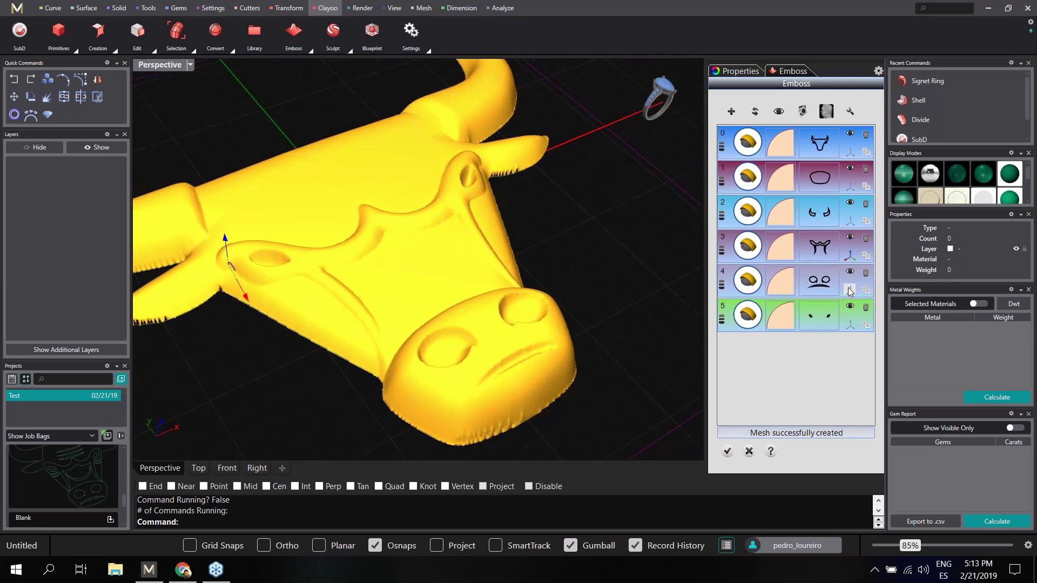
pyautogui.click(849, 259)
pyautogui.moveTo(586, 259); pyautogui.dragTo(573, 282, button='right')
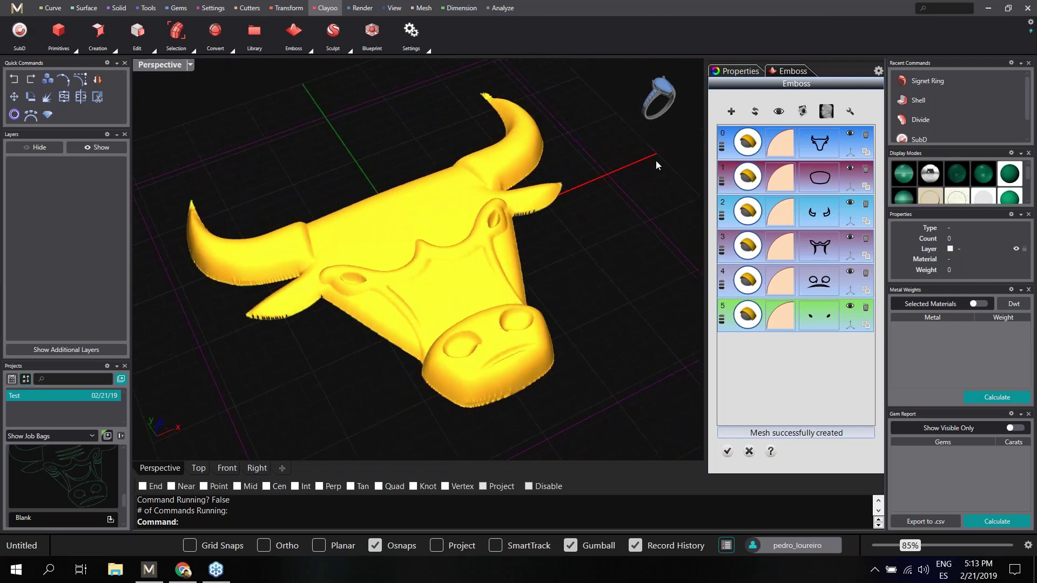
# Add a seventh emboss entry and assign the forehead wrinkles, the crescent crease and the under-eye curves to it
pyautogui.click(737, 117)
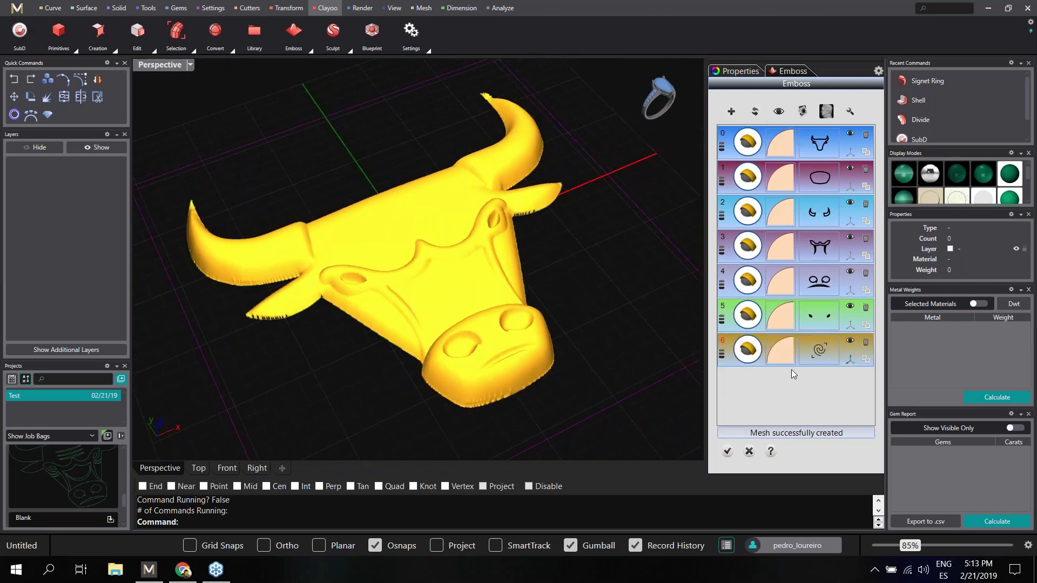
pyautogui.click(816, 355)
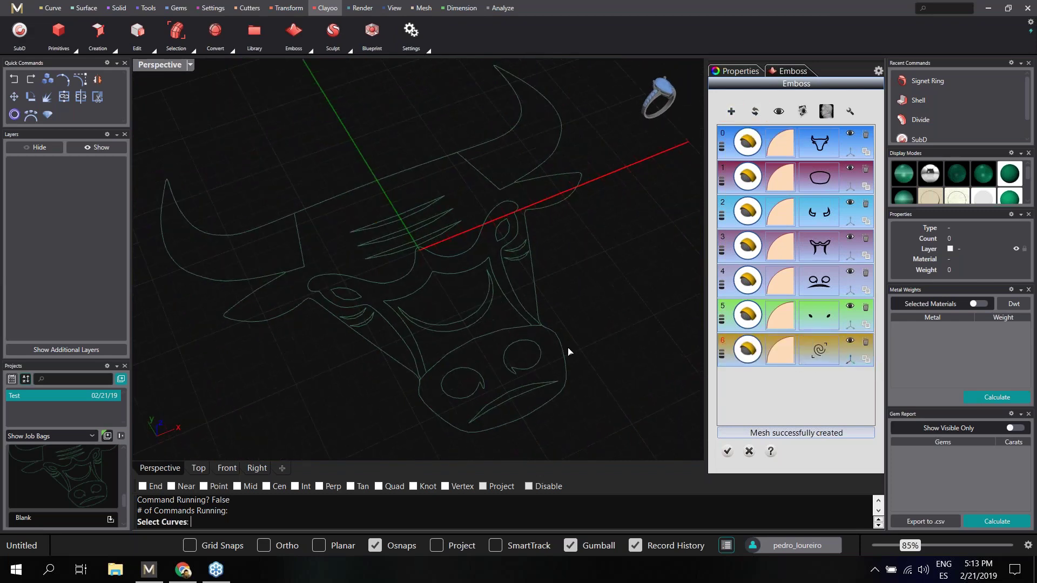
pyautogui.moveTo(461, 328); pyautogui.dragTo(462, 326)
pyautogui.moveTo(490, 262); pyautogui.dragTo(480, 179)
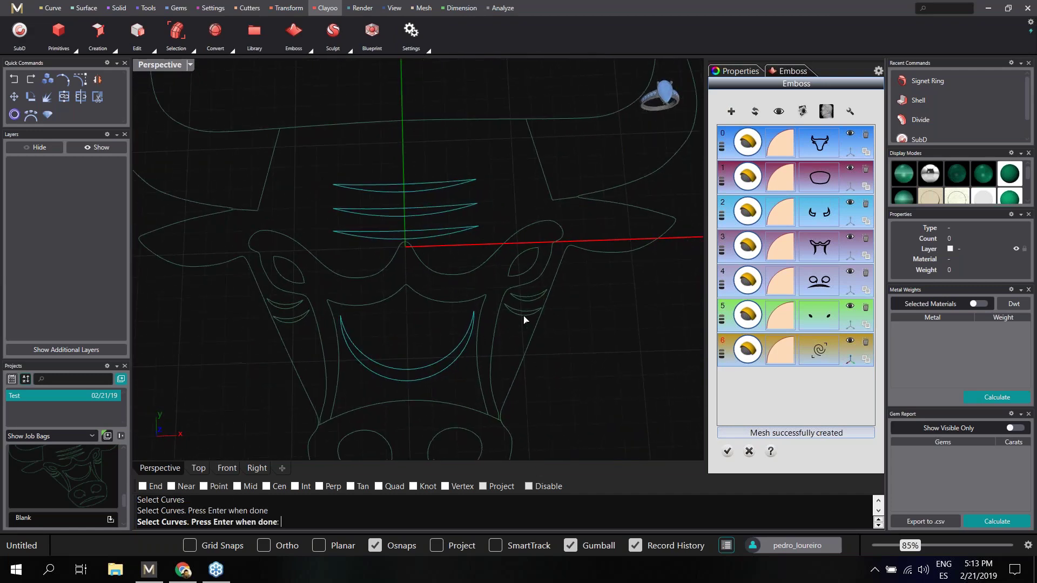
pyautogui.scroll(4, 301, 327)
pyautogui.moveTo(301, 330); pyautogui.dragTo(275, 294)
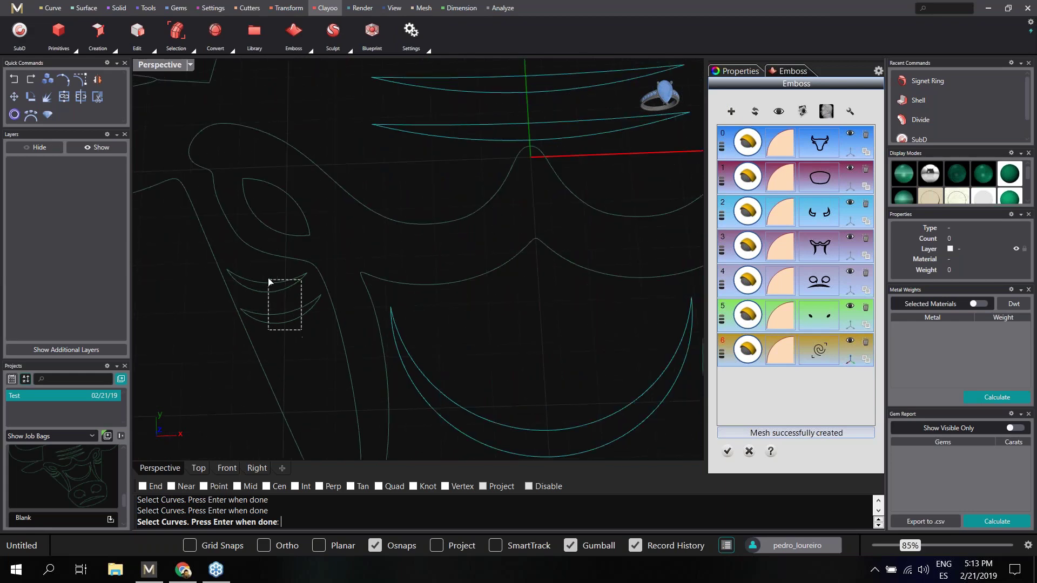
pyautogui.scroll(-10, 426, 277)
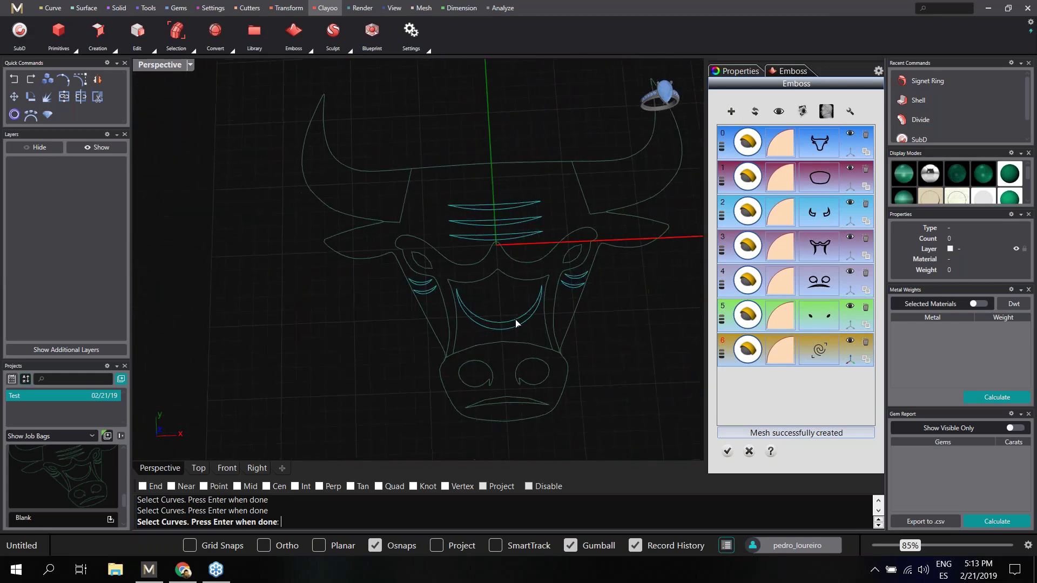
pyautogui.rightClick(580, 331)
# Narrow the profile of the wrinkle-and-crease emboss entry and update the project
pyautogui.moveTo(581, 331); pyautogui.dragTo(281, 347, button='right')
pyautogui.moveTo(281, 347); pyautogui.dragTo(413, 343)
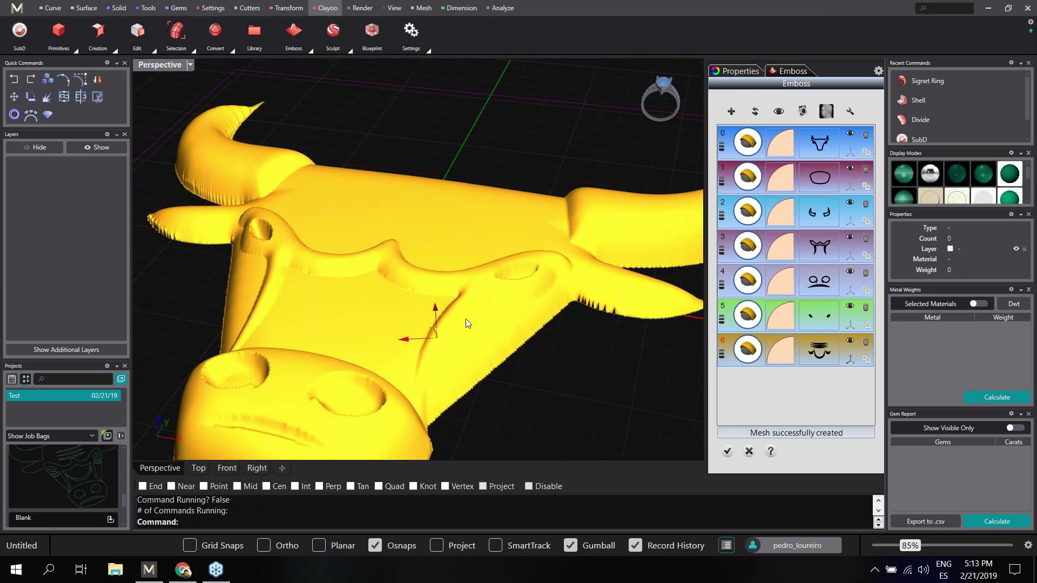
pyautogui.moveTo(439, 306); pyautogui.dragTo(622, 332, button='right')
pyautogui.click(756, 112)
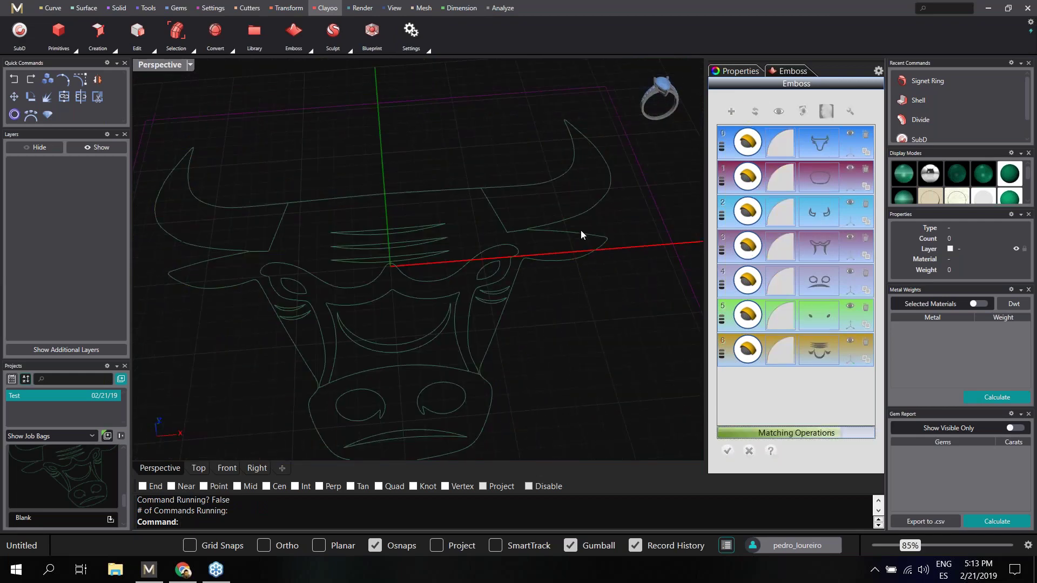
# Slightly readjust the wrinkle-and-crease profile and update the project again
pyautogui.moveTo(580, 303); pyautogui.dragTo(656, 285, button='right')
pyautogui.moveTo(561, 296); pyautogui.dragTo(507, 277, button='right')
pyautogui.moveTo(462, 306); pyautogui.dragTo(458, 306)
pyautogui.click(754, 113)
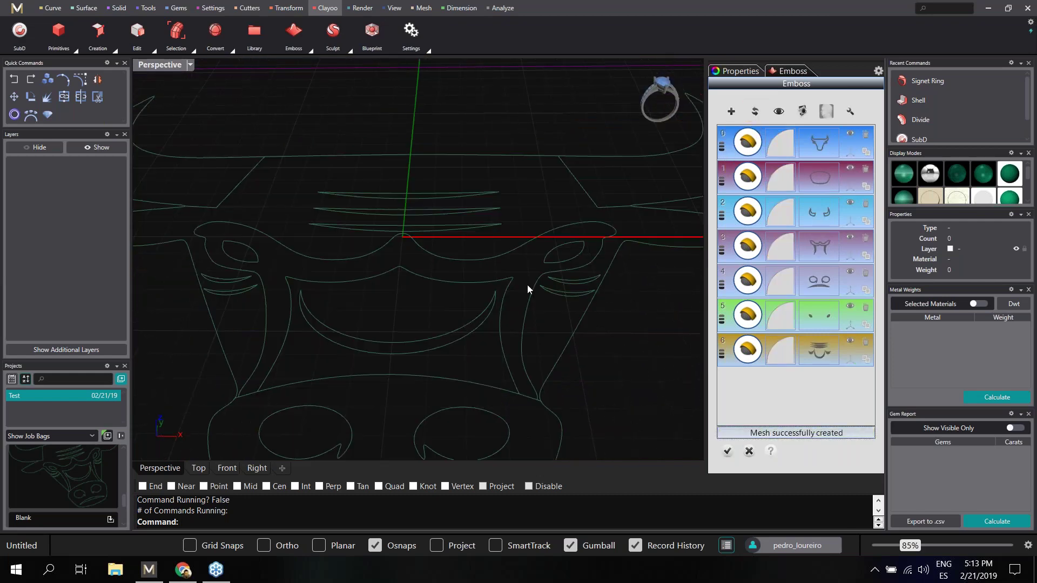
# Examine the complete bull-head relief, including the forehead wrinkles and the crease, from several angles
pyautogui.scroll(-4, 528, 285)
pyautogui.moveTo(528, 285); pyautogui.dragTo(436, 234, button='right')
pyautogui.scroll(3, 541, 284)
pyautogui.scroll(-2, 542, 284)
pyautogui.scroll(-4, 488, 251)
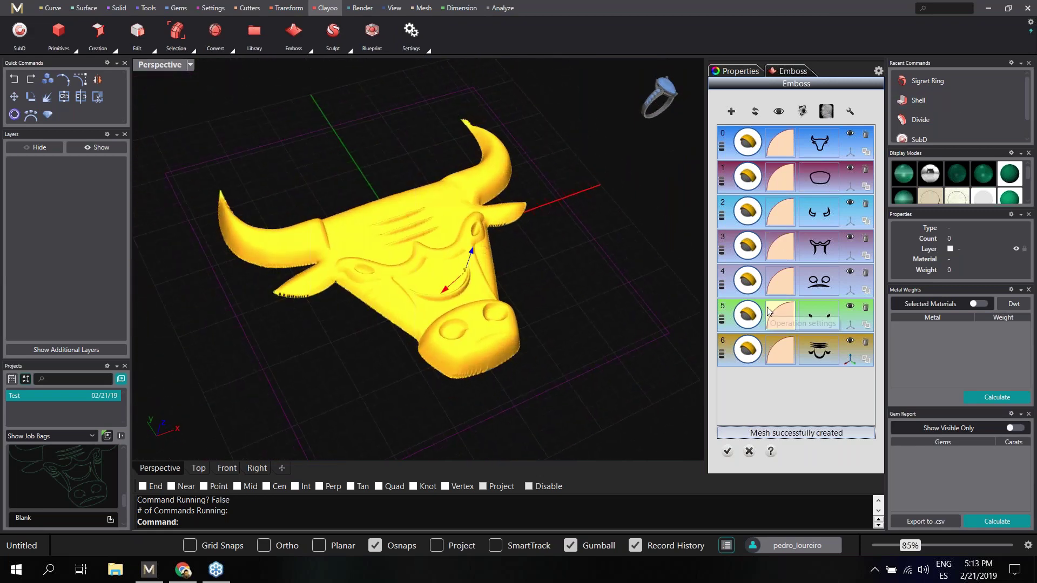
pyautogui.moveTo(567, 330); pyautogui.dragTo(536, 337, button='right')
pyautogui.moveTo(537, 342); pyautogui.dragTo(556, 302, button='right')
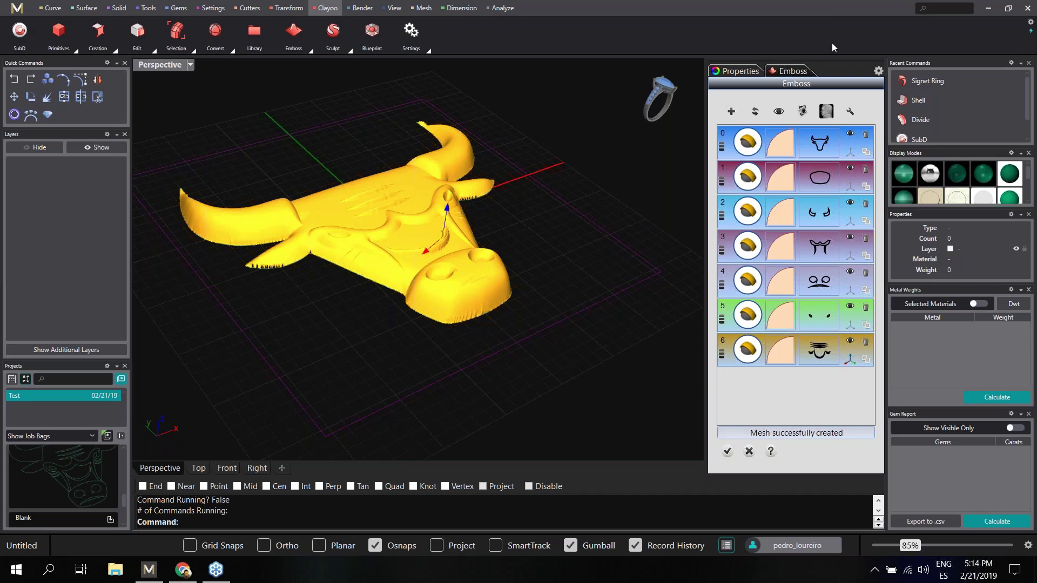
pyautogui.moveTo(571, 339); pyautogui.dragTo(553, 337, button='right')
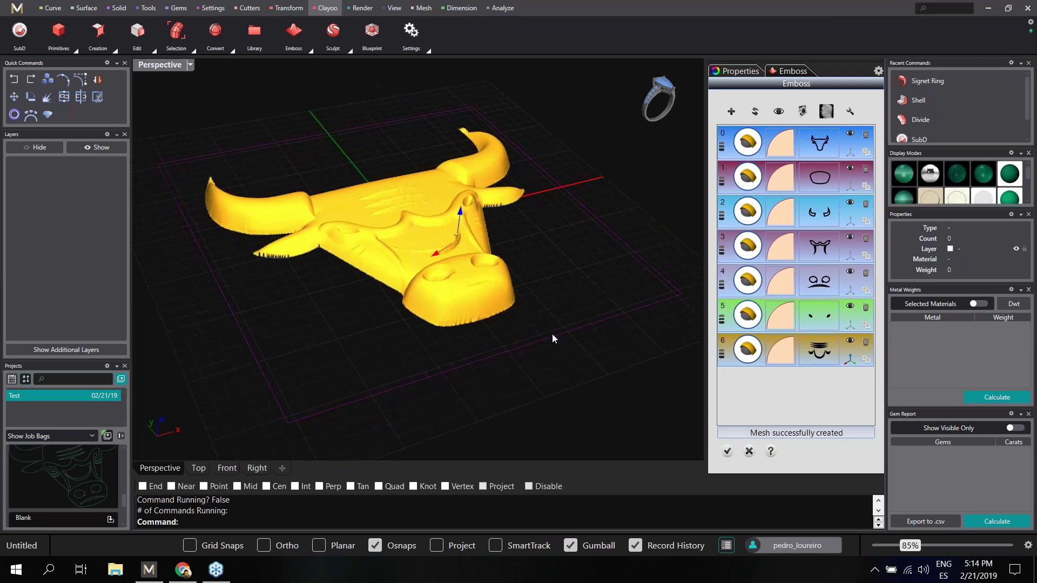
# Accept the emboss to create the bull-head mesh and inspect its facial details up close
pyautogui.click(728, 452)
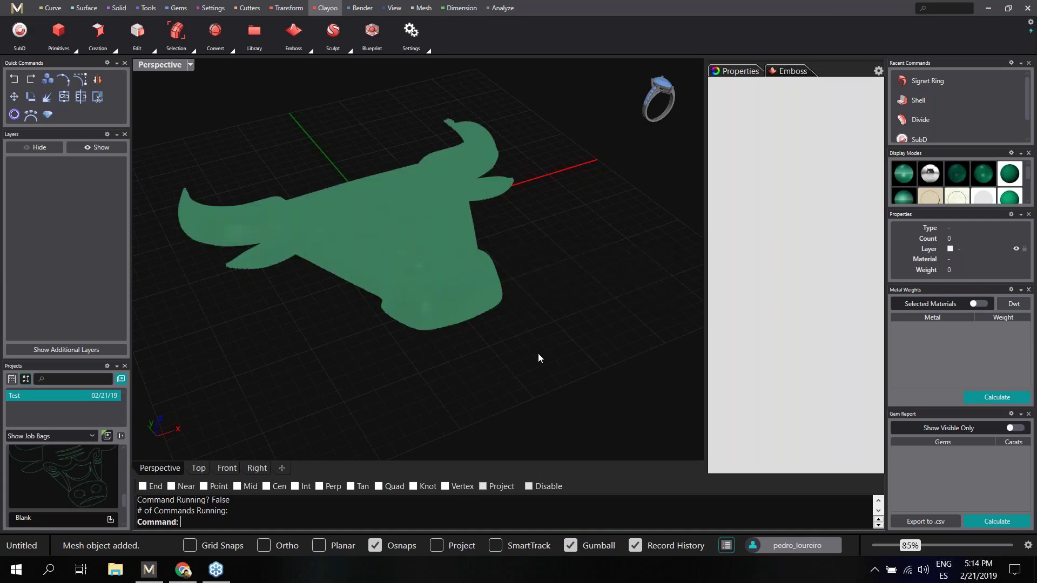
pyautogui.moveTo(538, 354); pyautogui.dragTo(524, 322, button='right')
pyautogui.scroll(5, 524, 321)
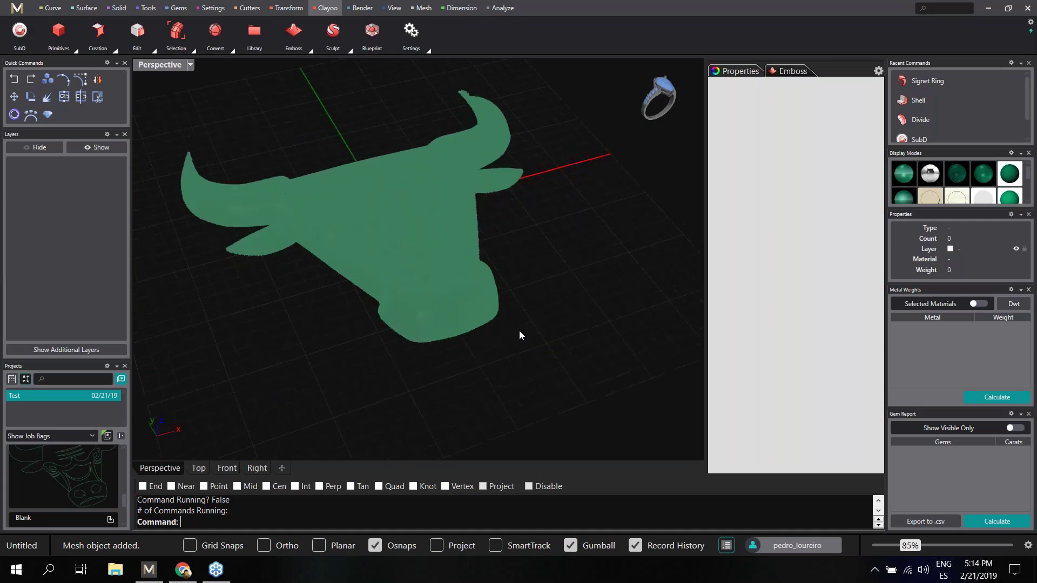
pyautogui.scroll(-8, 516, 336)
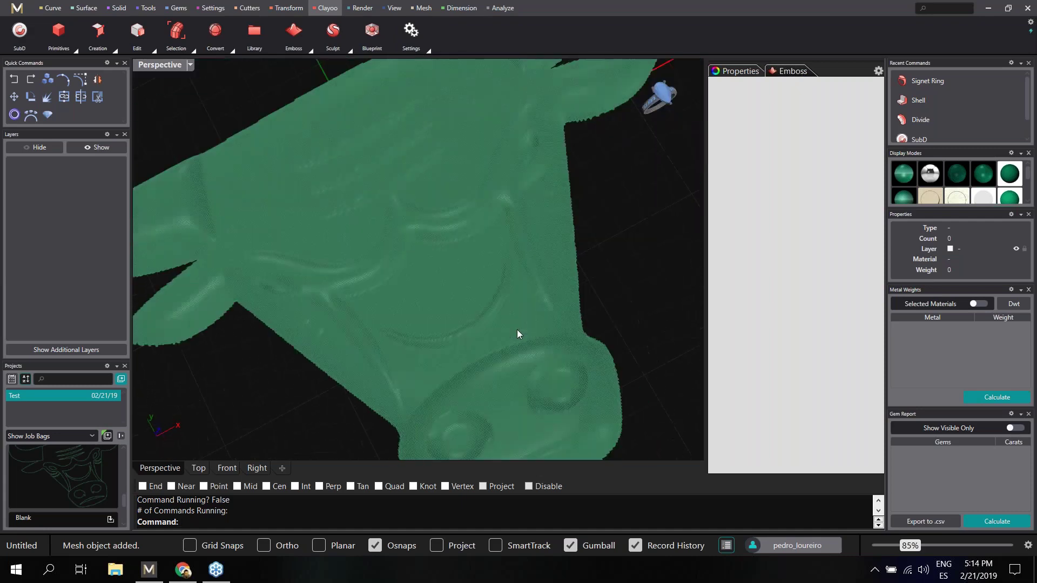
pyautogui.click(491, 284)
pyautogui.moveTo(491, 285); pyautogui.dragTo(534, 319, button='right')
pyautogui.click(524, 326)
pyautogui.scroll(-5, 524, 326)
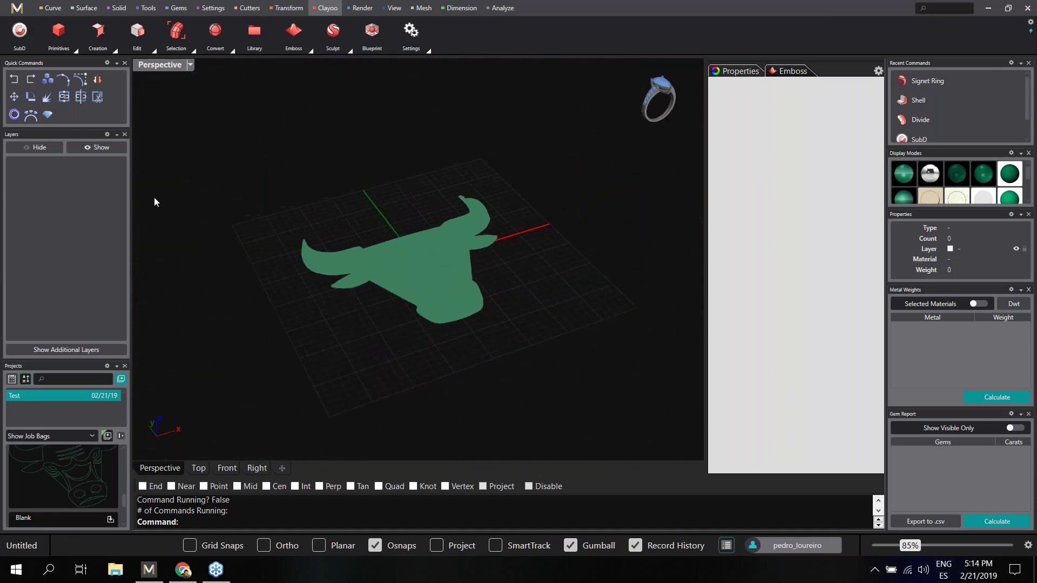
# Show the hidden signet ring and curves, and scale the bull-head mesh down uniformly to fit the ring's round face
pyautogui.click(100, 149)
pyautogui.moveTo(472, 270); pyautogui.dragTo(291, 362, button='right')
pyautogui.click(431, 304)
pyautogui.moveTo(282, 362); pyautogui.dragTo(354, 364)
pyautogui.click(206, 468)
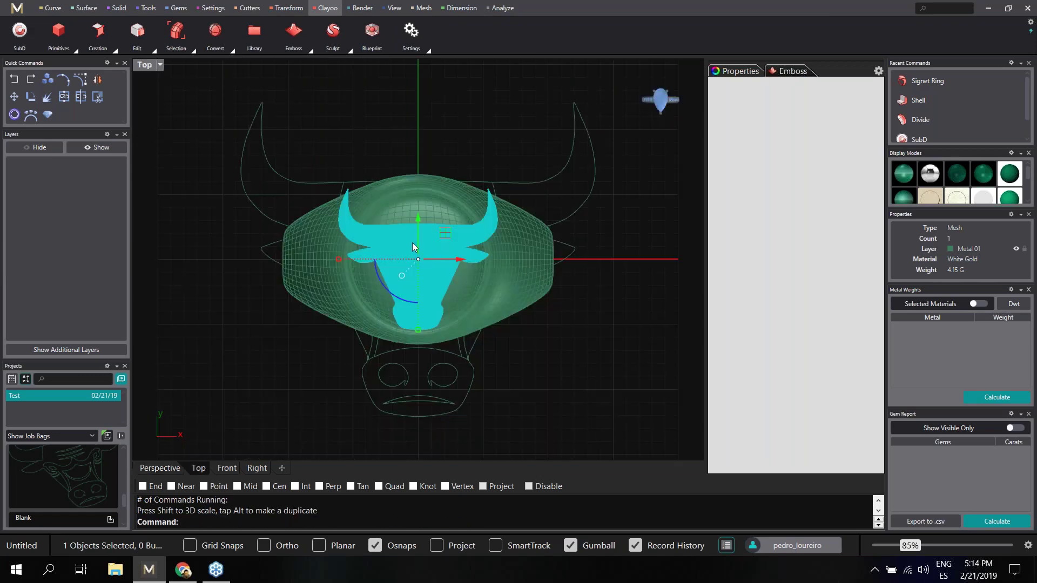
pyautogui.scroll(3, 414, 227)
pyautogui.moveTo(296, 285); pyautogui.dragTo(335, 284)
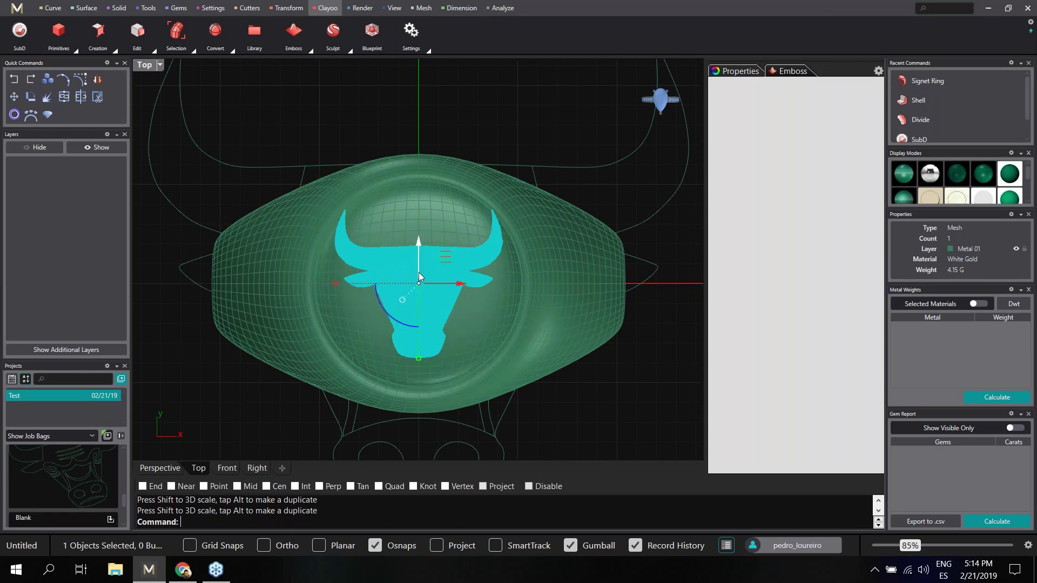
# Center the bull-head mesh lengthwise on the signet face in the Top view and raise it into the recess in the Front view
pyautogui.moveTo(417, 259); pyautogui.dragTo(423, 278)
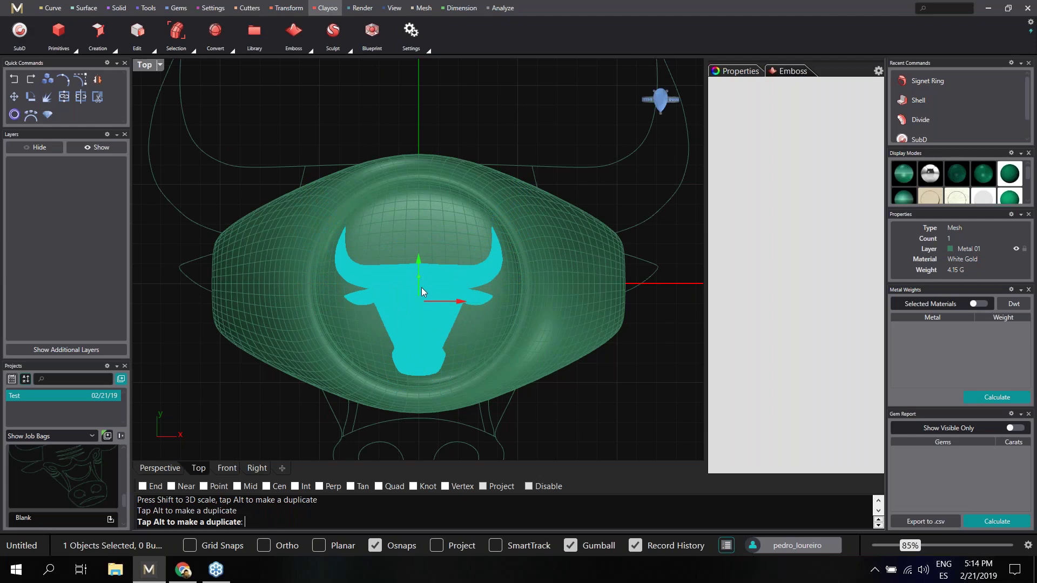
pyautogui.click(227, 468)
pyautogui.moveTo(424, 297); pyautogui.dragTo(409, 187)
pyautogui.scroll(5, 422, 160)
pyautogui.moveTo(409, 129); pyautogui.dragTo(379, 163)
pyautogui.click(162, 468)
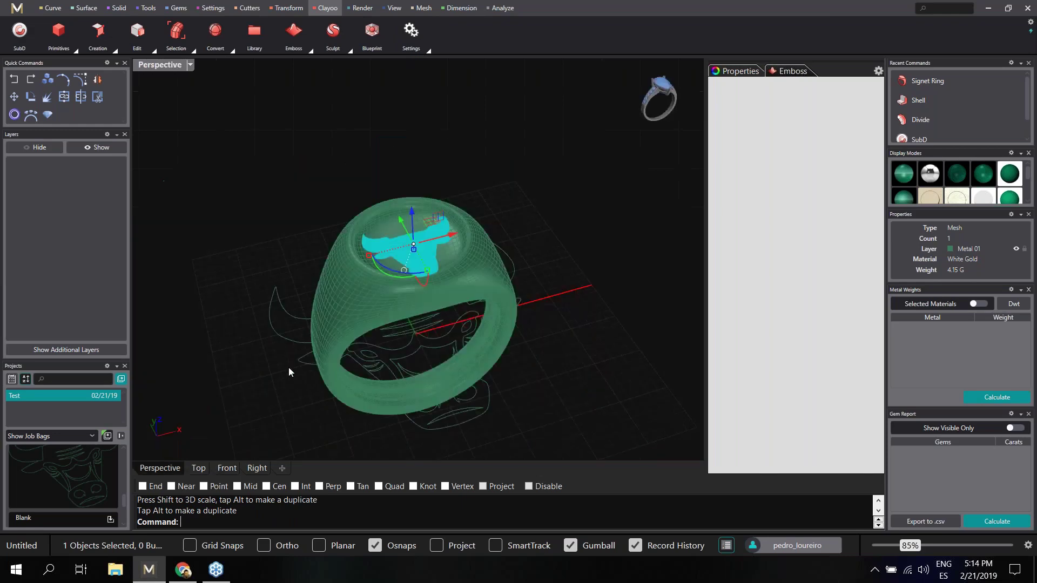
pyautogui.click(257, 376)
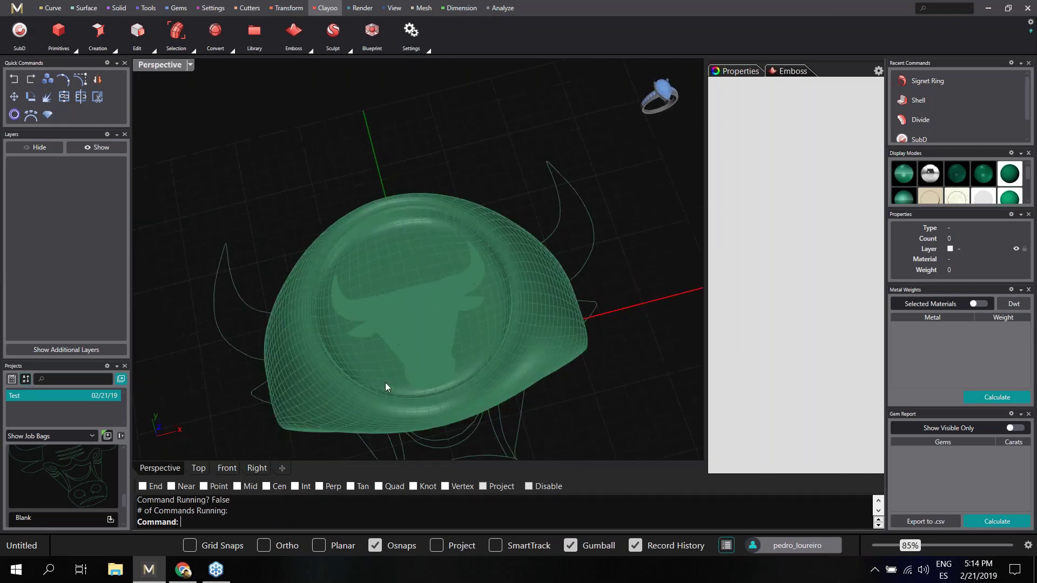
# Select the bull-head mesh instead of the clay object and fine-tune its position on the signet face
pyautogui.click(474, 342)
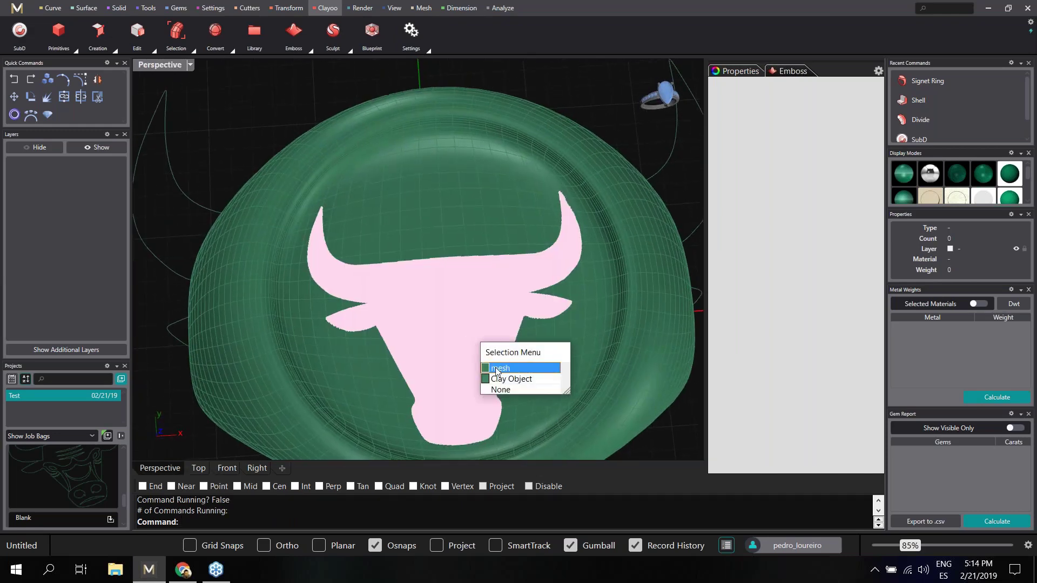
pyautogui.click(508, 368)
pyautogui.moveTo(508, 368); pyautogui.dragTo(453, 291, button='right')
pyautogui.moveTo(434, 269); pyautogui.dragTo(447, 265)
pyautogui.scroll(-3, 582, 184)
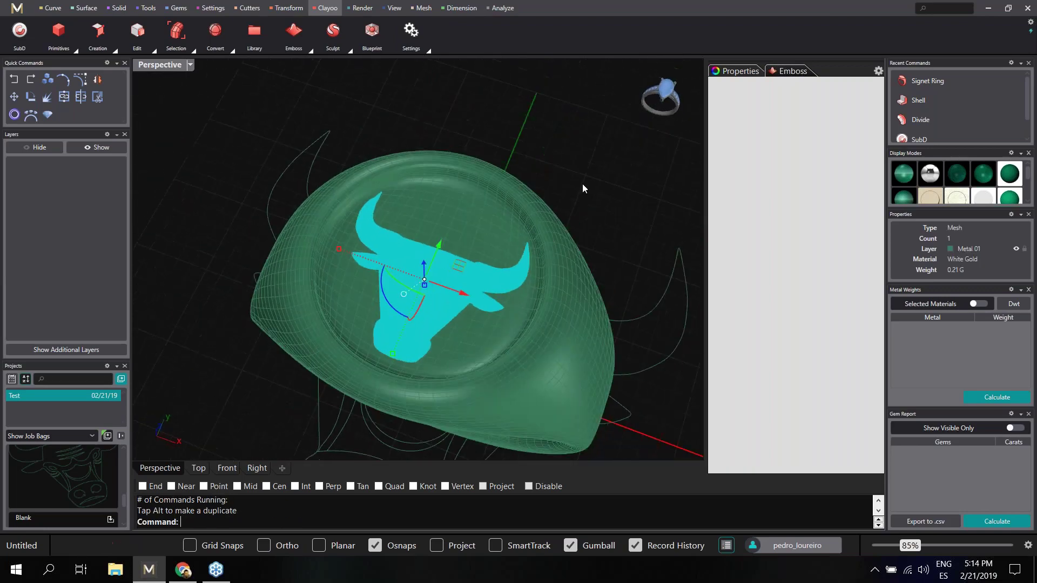
# Switch the viewport to a smooth solid display mode without wires and examine the ring with its bull-head relief
pyautogui.click(583, 183)
pyautogui.moveTo(582, 184); pyautogui.dragTo(619, 174, button='right')
pyautogui.scroll(-1, 954, 189)
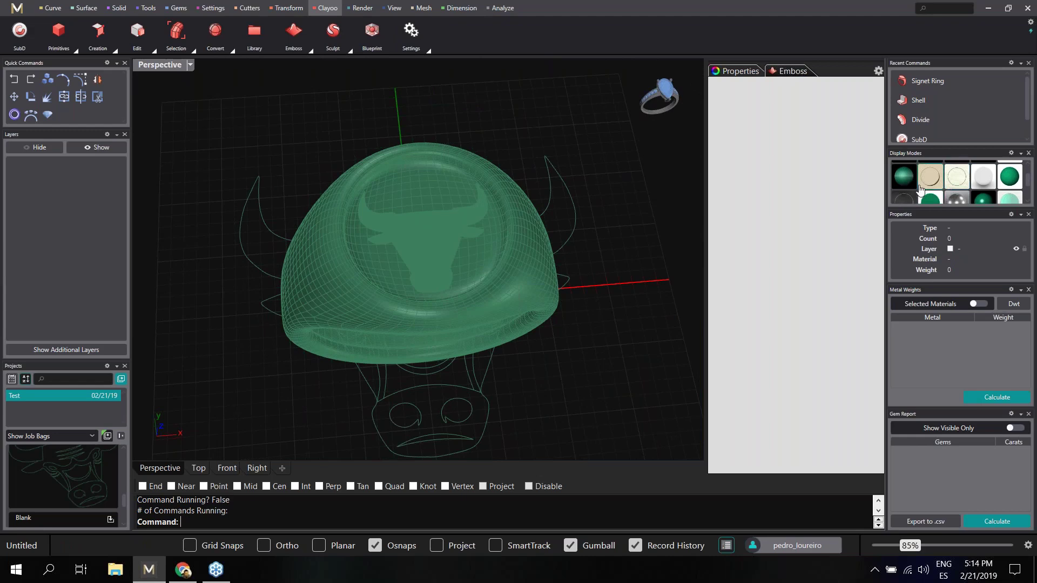
pyautogui.click(979, 200)
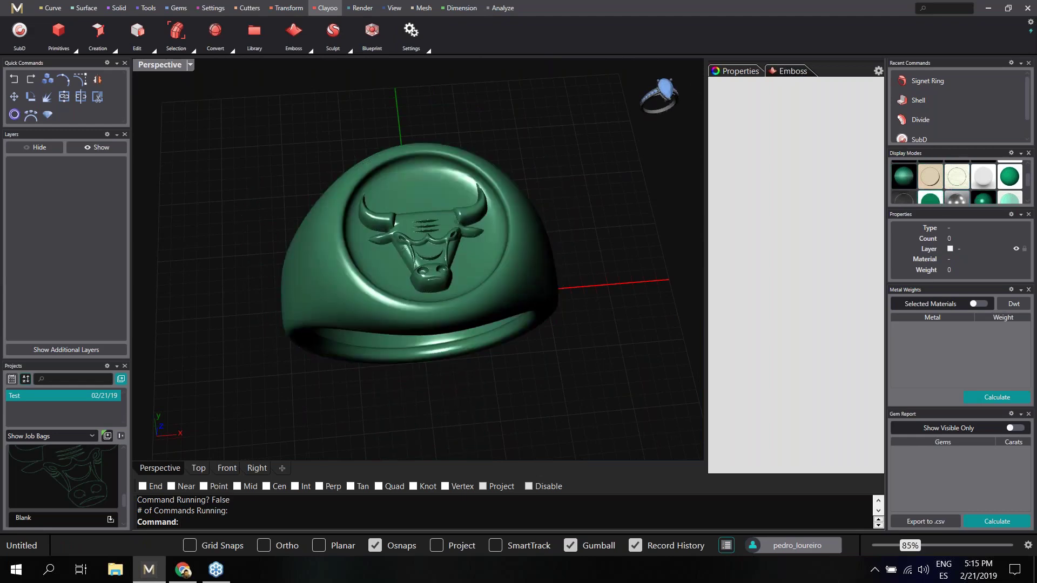
pyautogui.moveTo(531, 317); pyautogui.dragTo(512, 307, button='right')
pyautogui.scroll(5, 414, 283)
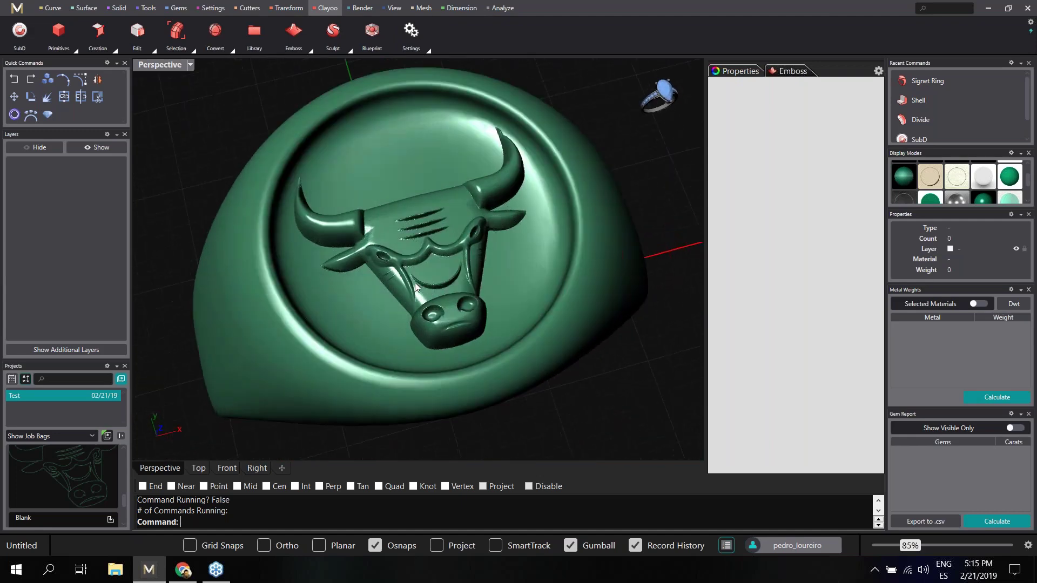
pyautogui.scroll(-5, 415, 283)
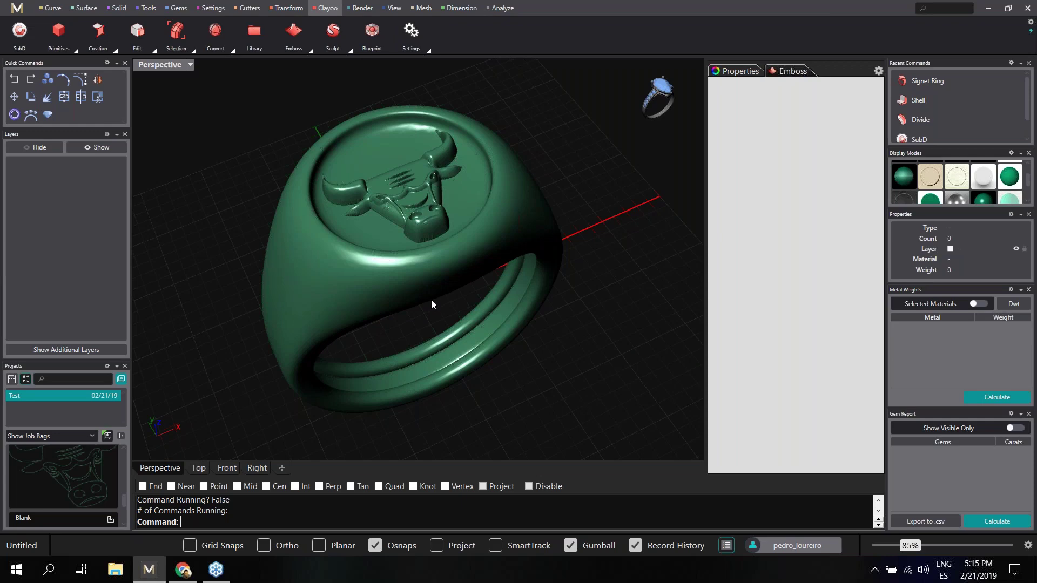
# Start the Sculpt command on the bull-head mesh on the signet face
pyautogui.scroll(3, 431, 300)
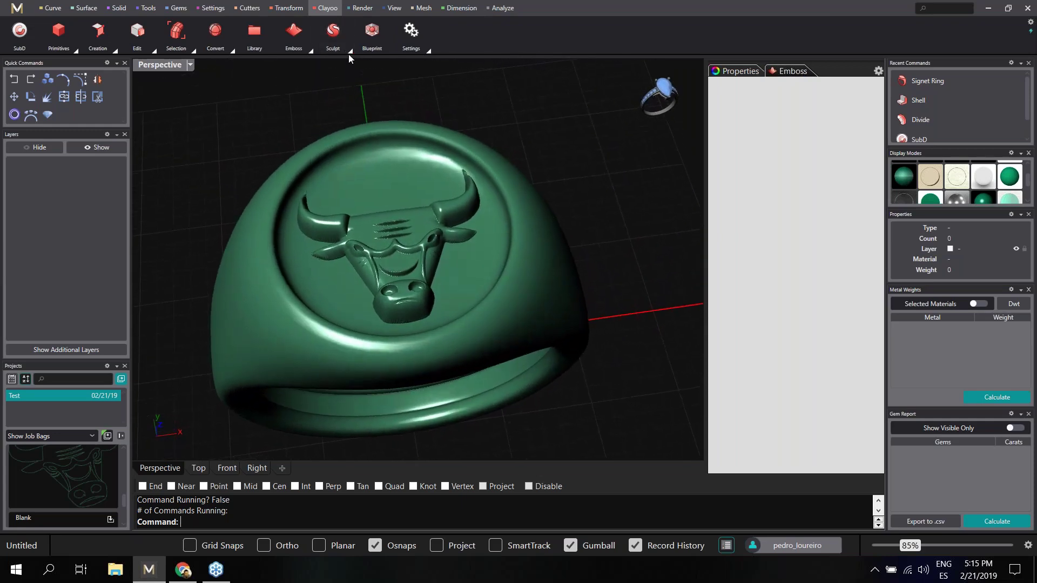
pyautogui.click(350, 50)
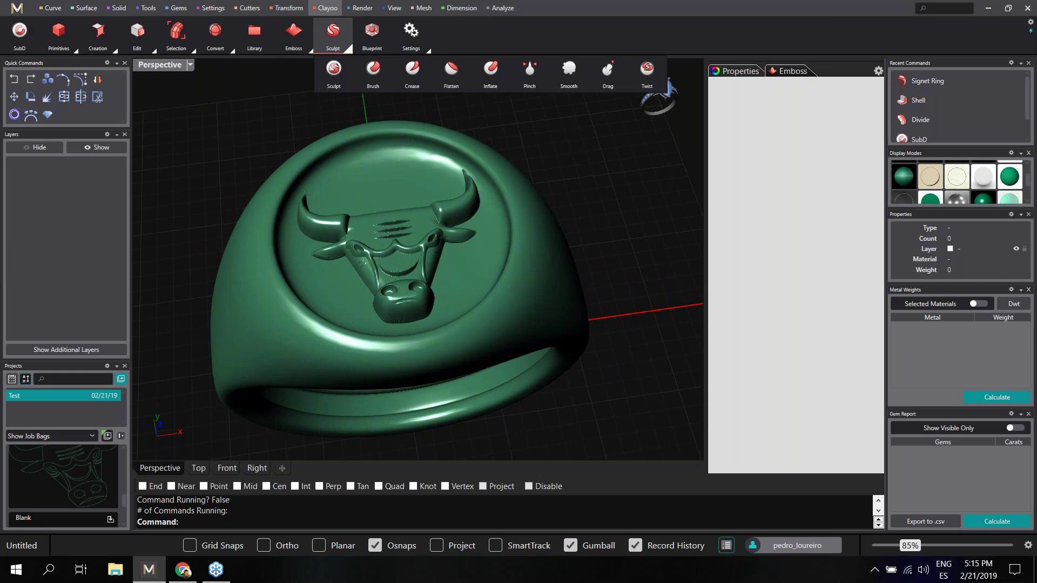
pyautogui.click(332, 81)
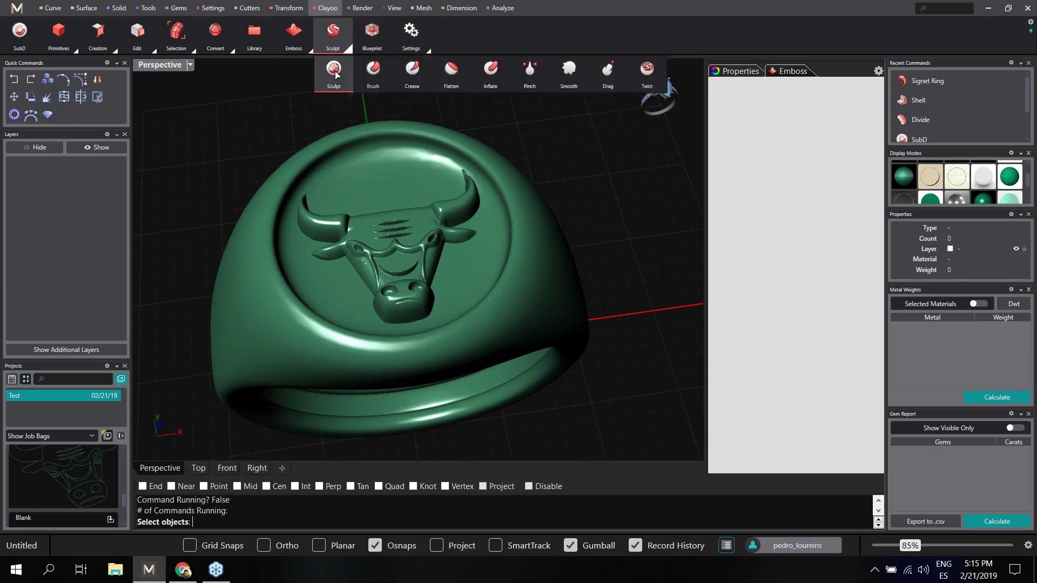
pyautogui.click(335, 75)
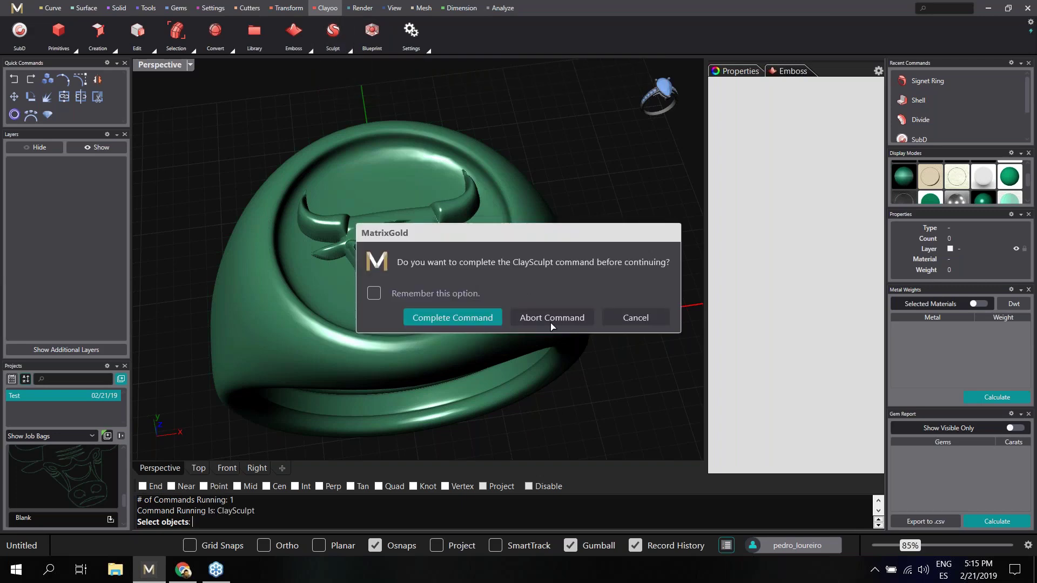
pyautogui.click(646, 322)
pyautogui.moveTo(385, 348); pyautogui.dragTo(446, 188, button='right')
pyautogui.scroll(3, 369, 305)
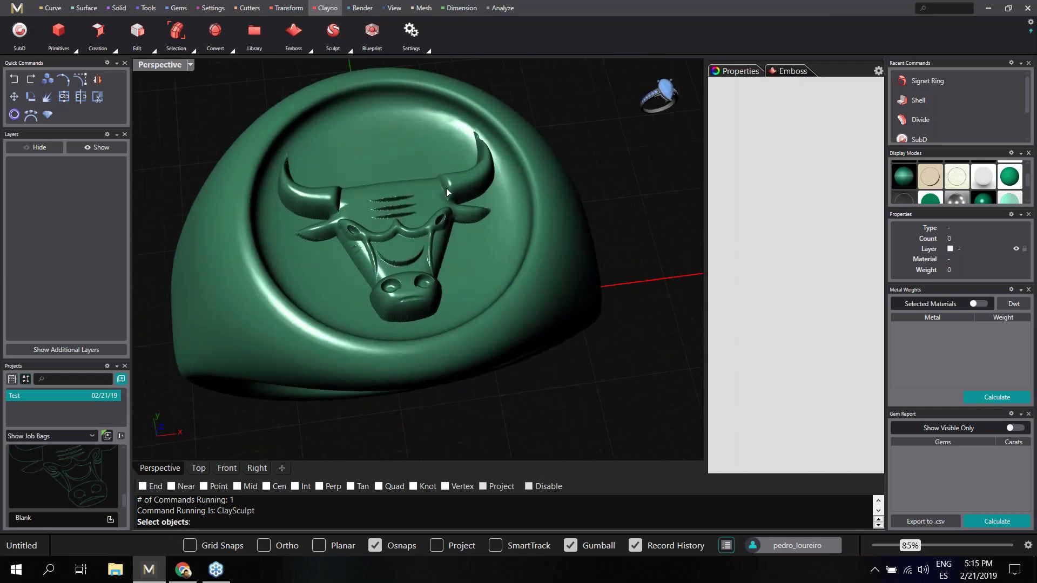
pyautogui.click(420, 245)
pyautogui.click(447, 272)
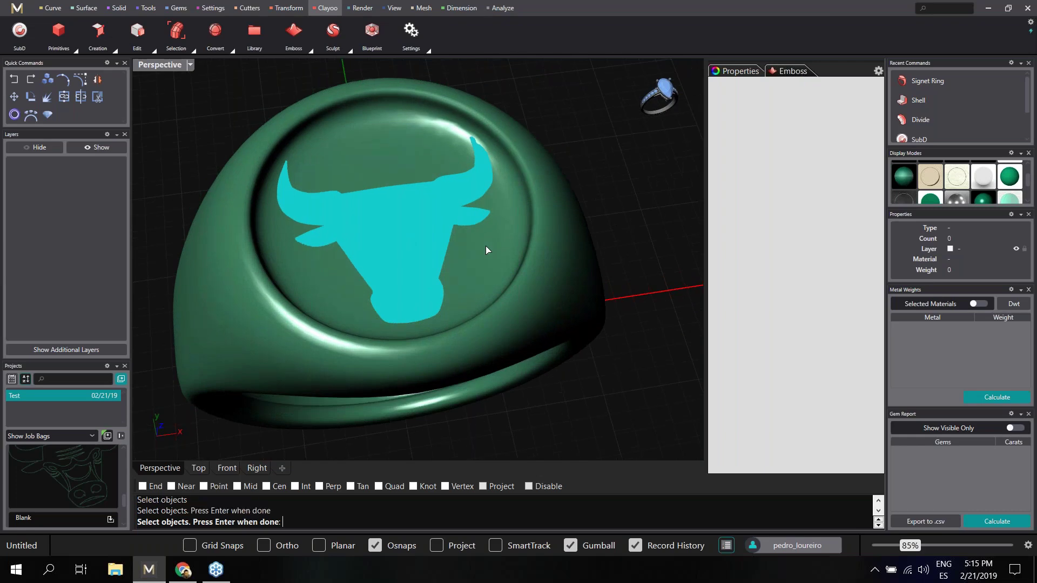
pyautogui.press('Return')
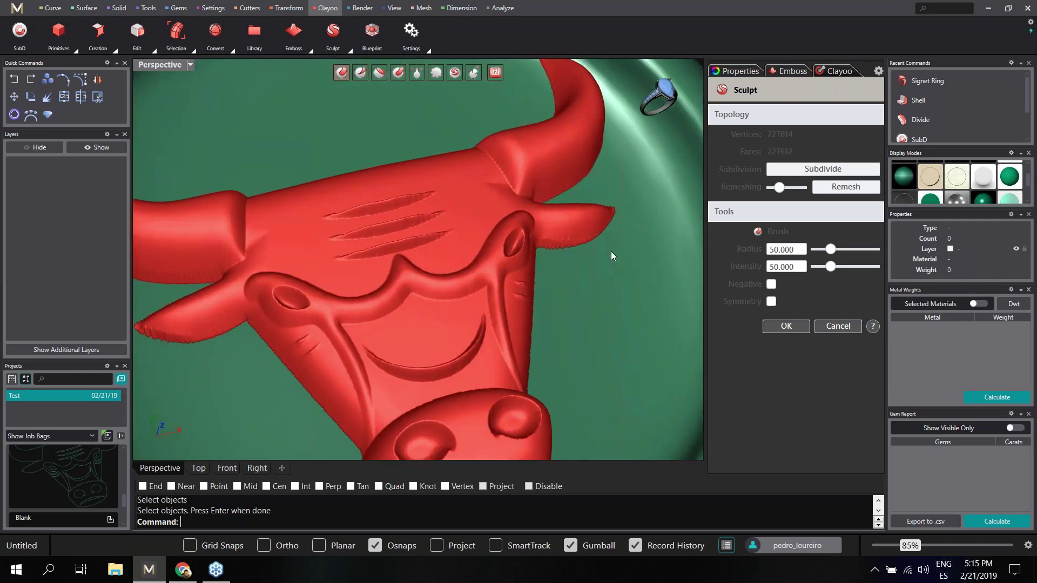
# Examine the bull head's mesh density with wires and in X-Ray display, and return to the smooth display without wires
pyautogui.scroll(1, 913, 191)
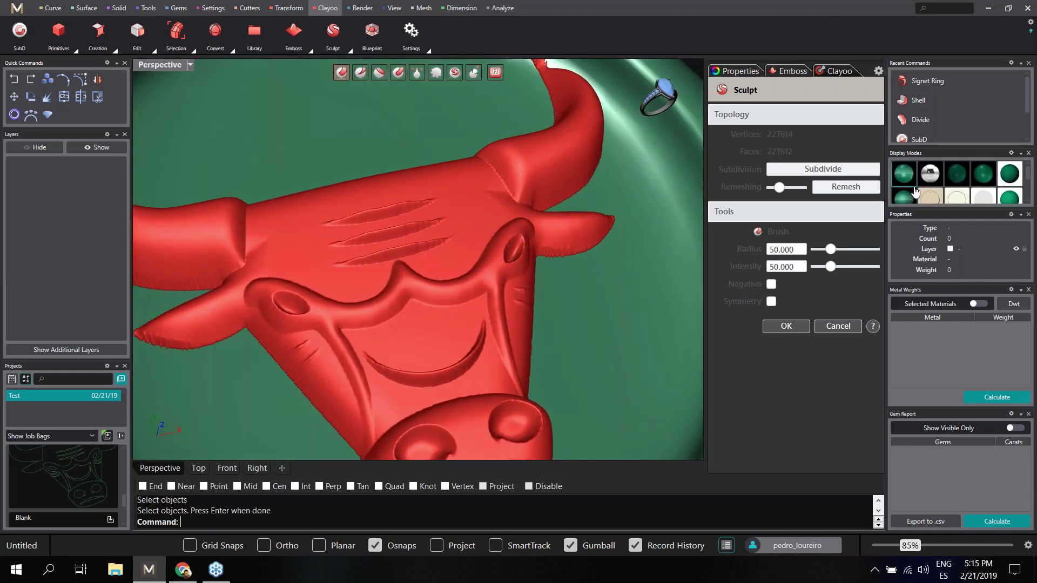
pyautogui.click(903, 175)
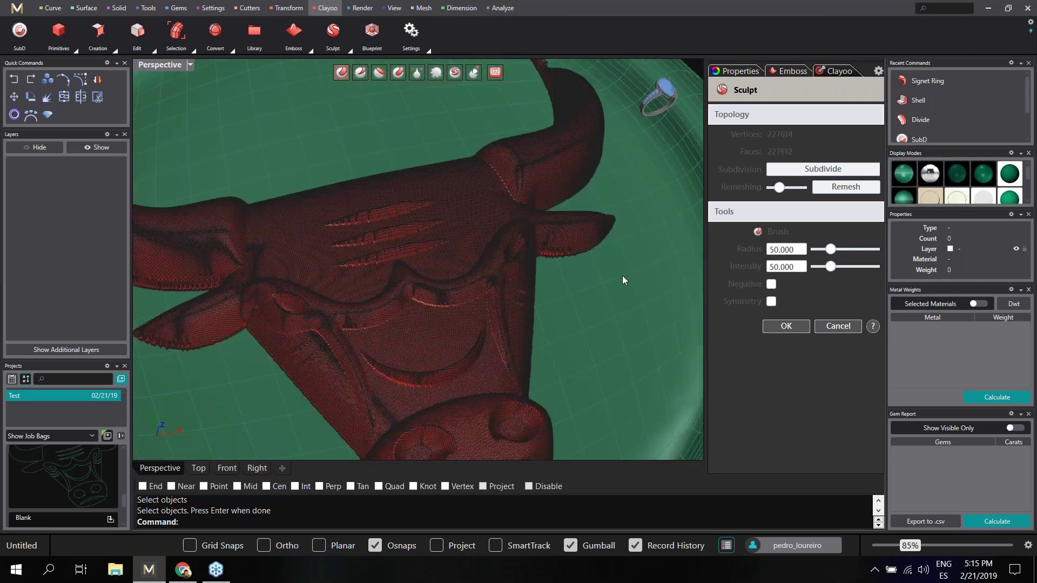
pyautogui.moveTo(501, 310)
pyautogui.mouseDown(button='right')
pyautogui.moveTo(440, 357)
pyautogui.moveTo(491, 312)
pyautogui.mouseUp(button='right')
pyautogui.scroll(3, 491, 312)
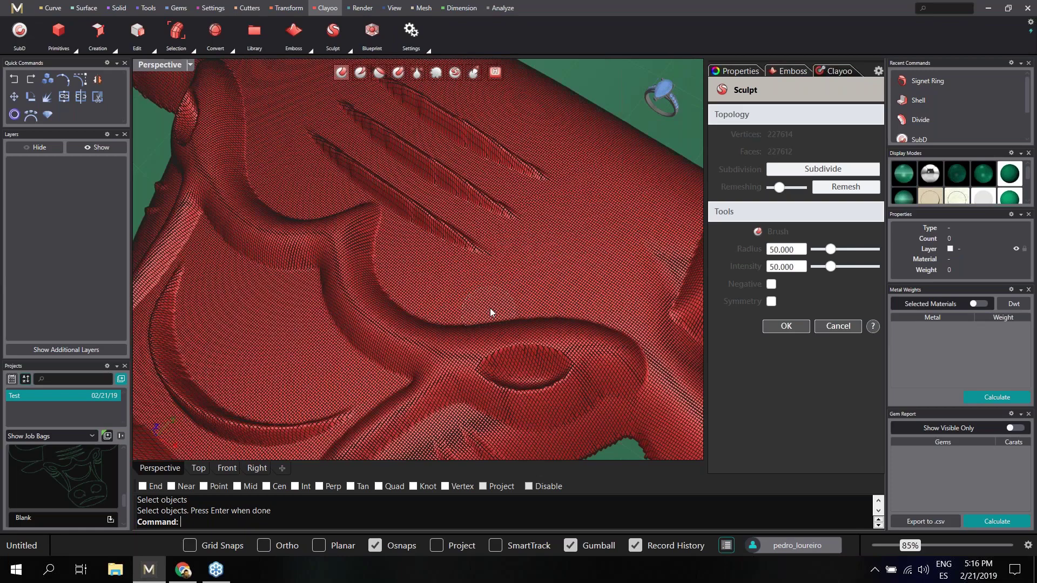
pyautogui.scroll(3, 490, 309)
pyautogui.moveTo(385, 288); pyautogui.dragTo(491, 295, button='right')
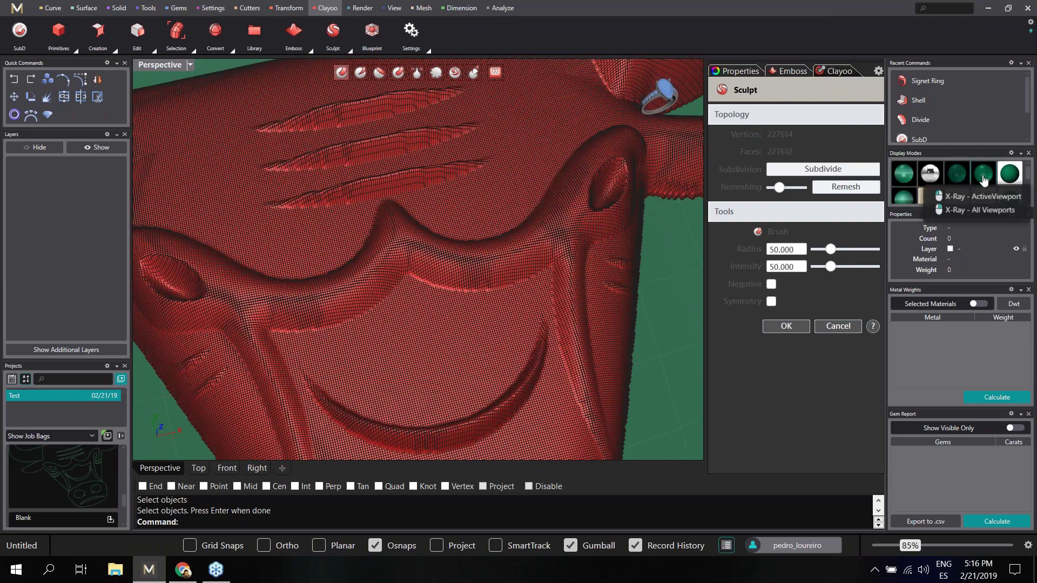
pyautogui.click(983, 177)
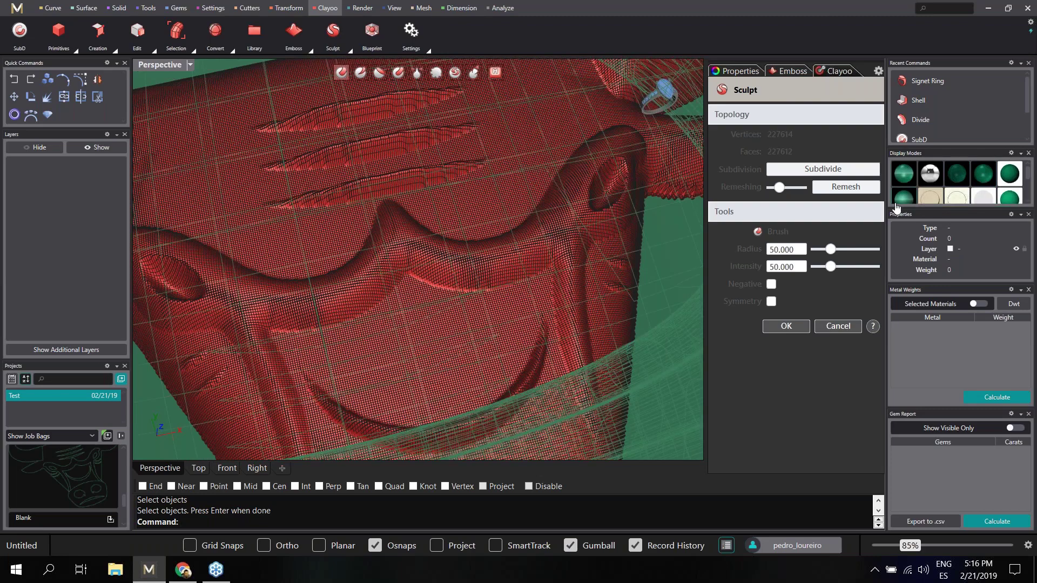
pyautogui.scroll(-1, 981, 198)
pyautogui.click(982, 200)
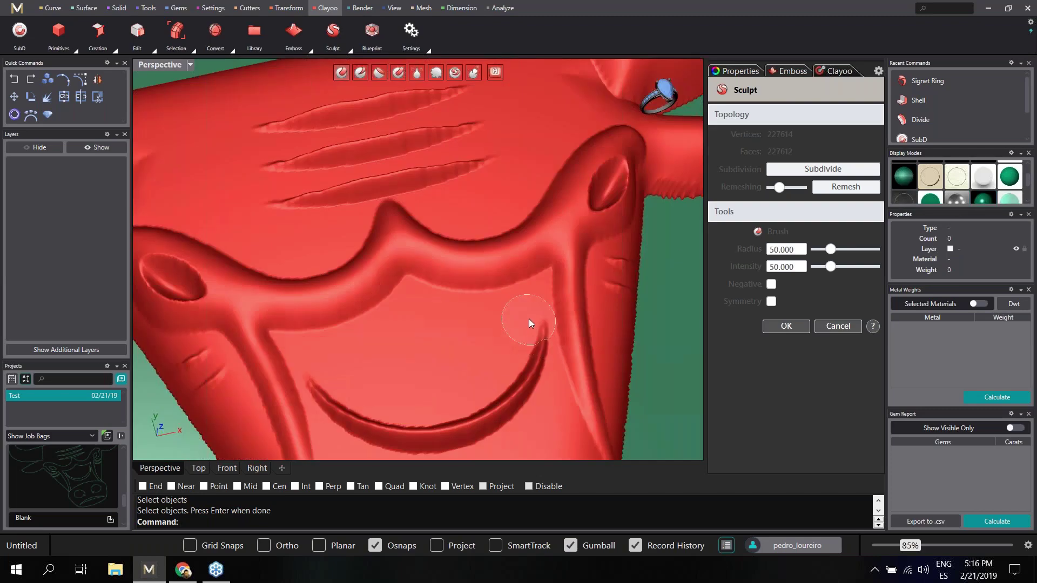
# Choose the Smooth sculpting tool with a radius of 65 and turn on symmetry
pyautogui.moveTo(529, 318); pyautogui.dragTo(511, 319, button='right')
pyautogui.scroll(4, 492, 262)
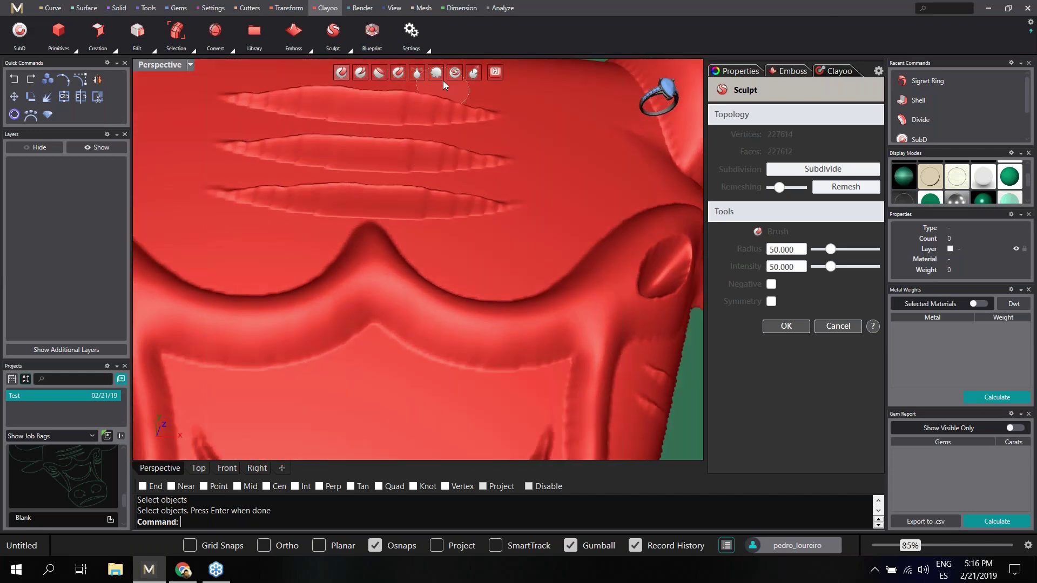
pyautogui.moveTo(437, 102); pyautogui.dragTo(501, 283, button='right')
pyautogui.scroll(-2, 465, 285)
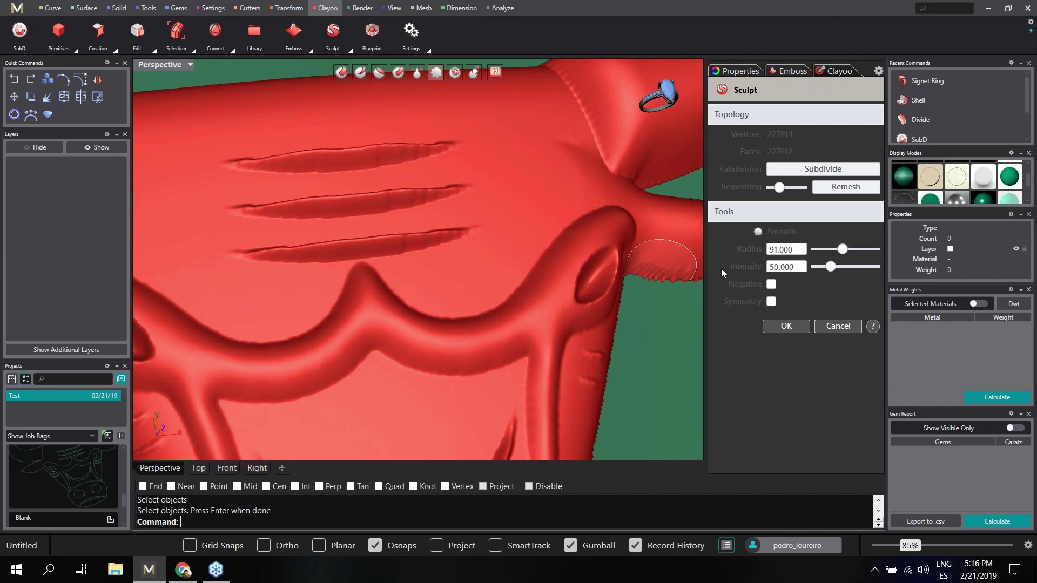
pyautogui.moveTo(837, 248); pyautogui.dragTo(837, 251)
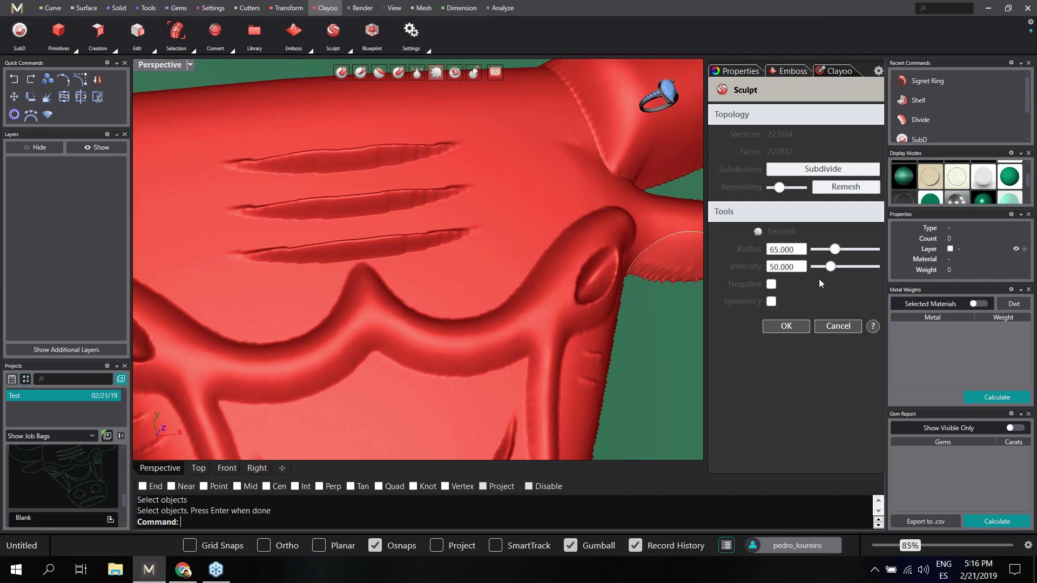
pyautogui.scroll(-6, 554, 349)
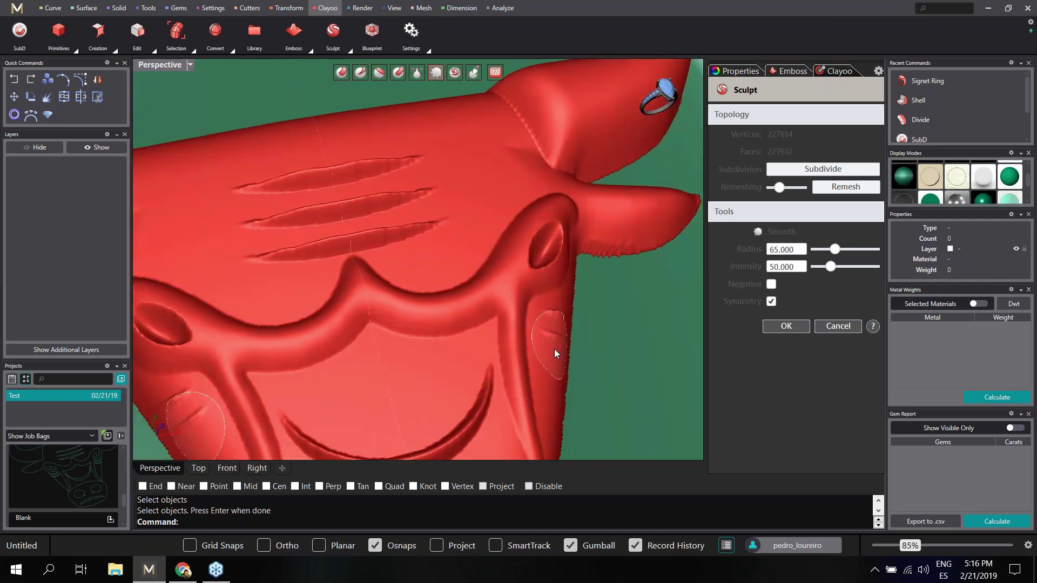
# Smooth the forehead grooves and the creases at the horn bases with symmetric strokes
pyautogui.moveTo(533, 355); pyautogui.dragTo(497, 348, button='right')
pyautogui.scroll(4, 475, 342)
pyautogui.scroll(2, 438, 332)
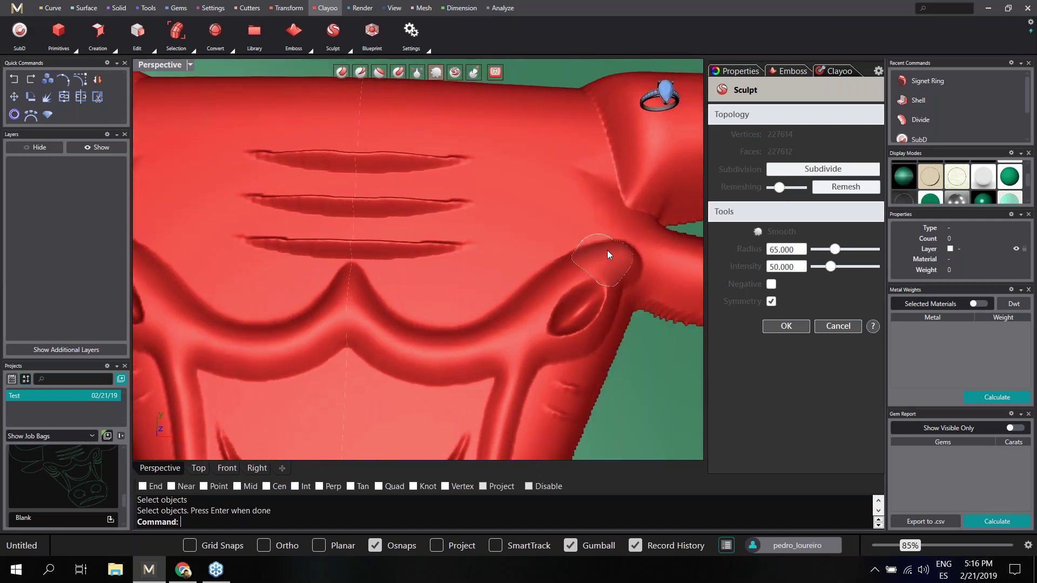
pyautogui.moveTo(412, 258)
pyautogui.mouseDown()
pyautogui.moveTo(426, 252)
pyautogui.moveTo(390, 233)
pyautogui.moveTo(384, 207)
pyautogui.moveTo(420, 206)
pyautogui.moveTo(417, 164)
pyautogui.moveTo(358, 151)
pyautogui.moveTo(477, 167)
pyautogui.moveTo(489, 181)
pyautogui.mouseUp()
pyautogui.keyDown('shift'); pyautogui.moveTo(610, 194); pyautogui.dragTo(549, 256, button='right'); pyautogui.keyUp('shift')
pyautogui.moveTo(532, 161); pyautogui.dragTo(575, 240)
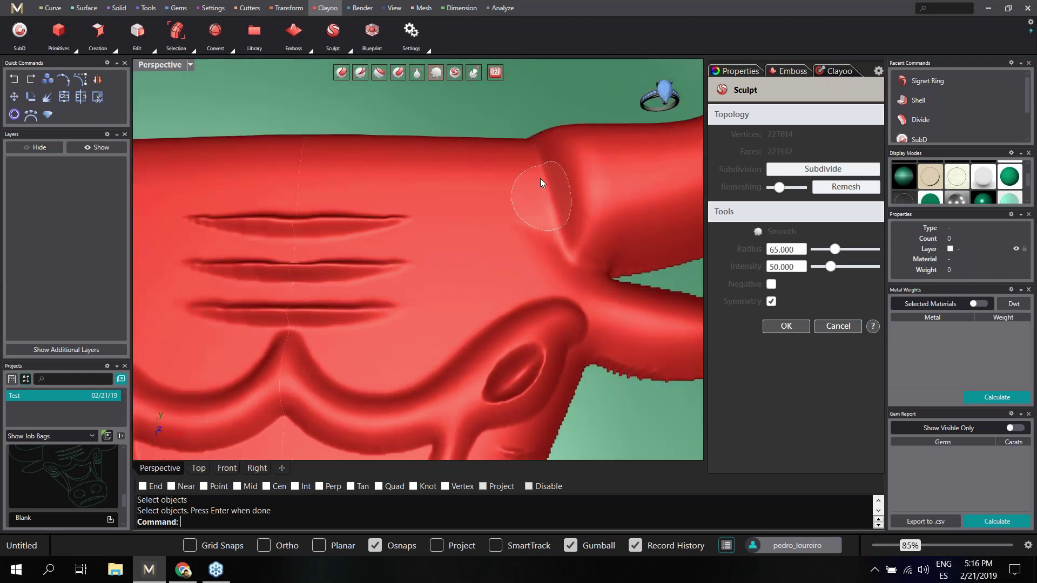
# Smooth the curved smile-shaped groove, the cheek ridges and the brow on both sides of the bull's face
pyautogui.moveTo(542, 197)
pyautogui.mouseDown(button='right')
pyautogui.moveTo(551, 278)
pyautogui.moveTo(565, 283)
pyautogui.moveTo(523, 278)
pyautogui.moveTo(500, 295)
pyautogui.moveTo(492, 340)
pyautogui.moveTo(487, 323)
pyautogui.moveTo(439, 345)
pyautogui.moveTo(408, 300)
pyautogui.mouseUp(button='right')
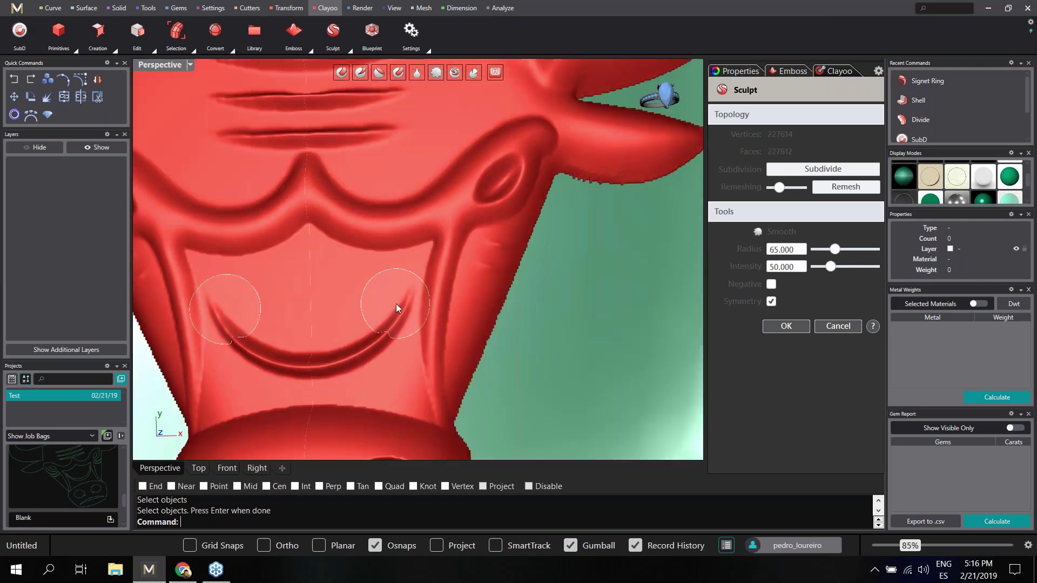
pyautogui.moveTo(432, 246); pyautogui.dragTo(426, 260, button='right')
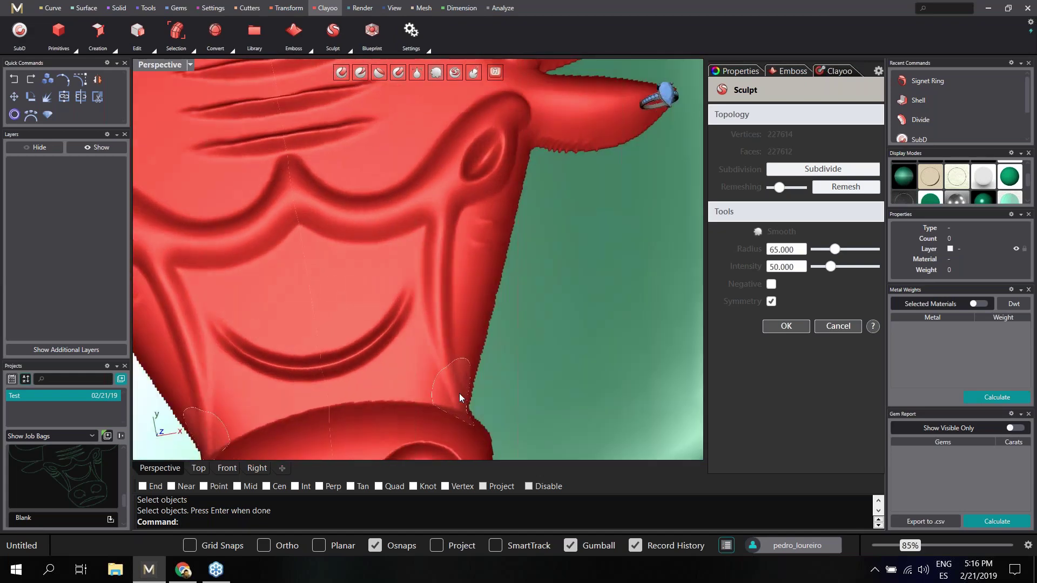
pyautogui.moveTo(459, 394); pyautogui.dragTo(409, 297, button='right')
pyautogui.moveTo(416, 391)
pyautogui.mouseDown(button='right')
pyautogui.moveTo(413, 293)
pyautogui.moveTo(507, 248)
pyautogui.mouseUp(button='right')
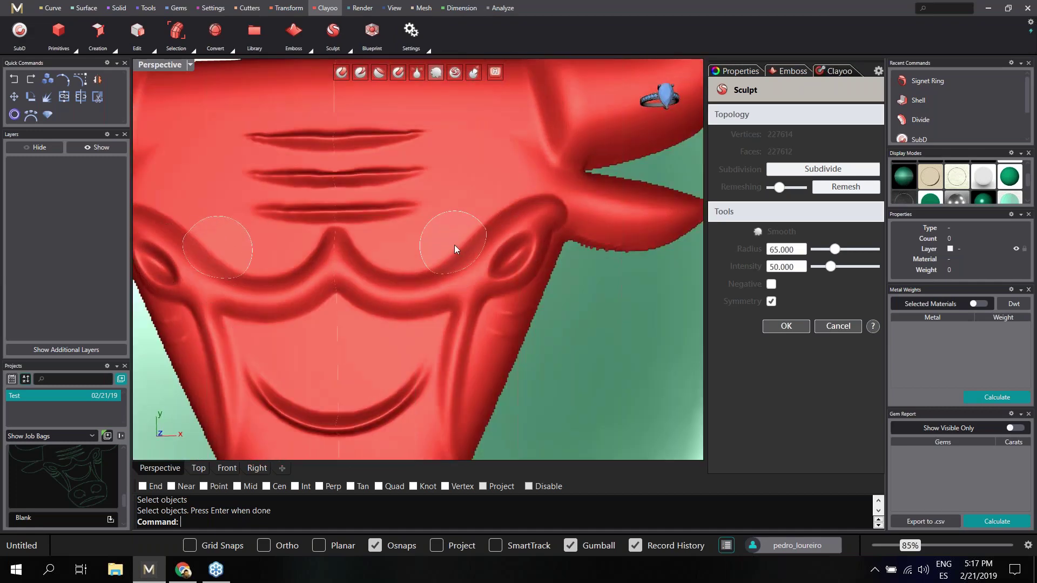
pyautogui.scroll(-4, 539, 238)
pyautogui.moveTo(539, 238); pyautogui.dragTo(424, 259, button='right')
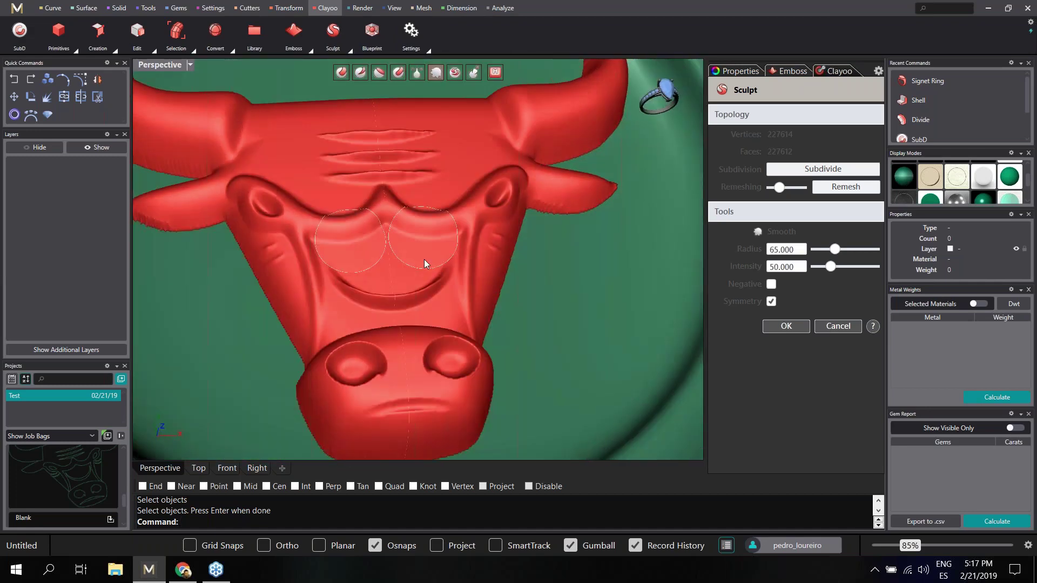
# Smooth the muzzle around the nostrils and the corners where it meets the cheeks
pyautogui.moveTo(420, 324); pyautogui.dragTo(416, 358, button='right')
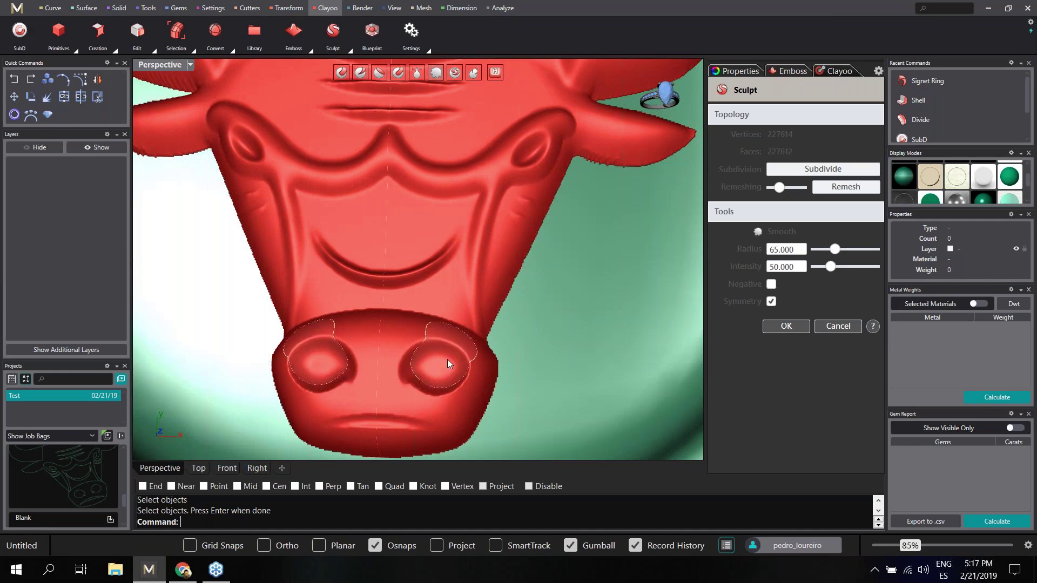
pyautogui.moveTo(447, 408); pyautogui.dragTo(435, 356, button='right')
pyautogui.moveTo(364, 286)
pyautogui.mouseDown()
pyautogui.moveTo(354, 274)
pyautogui.moveTo(412, 326)
pyautogui.mouseUp()
pyautogui.moveTo(449, 349); pyautogui.dragTo(461, 350, button='right')
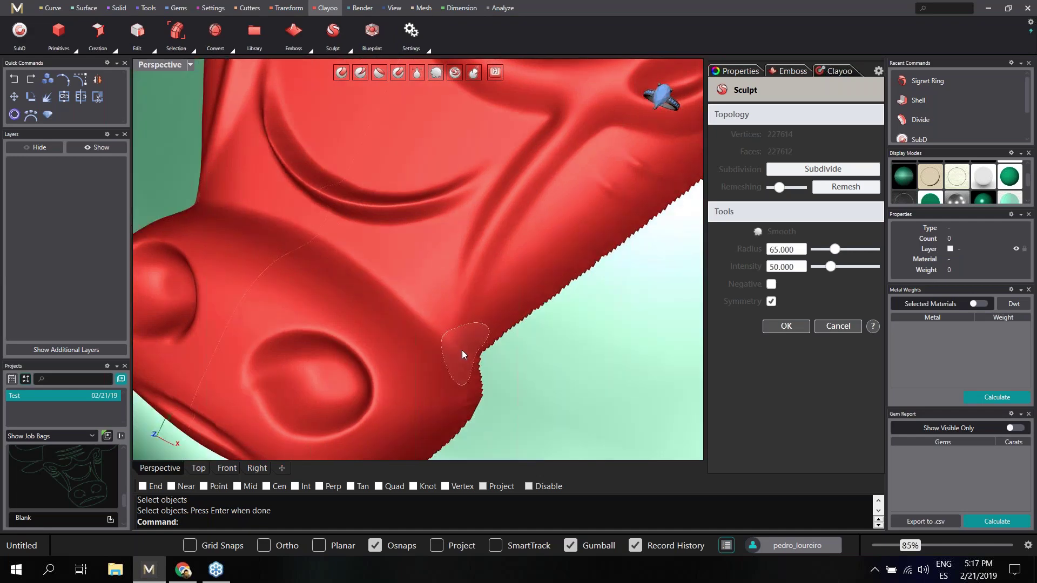
pyautogui.moveTo(374, 292); pyautogui.dragTo(390, 323, button='right')
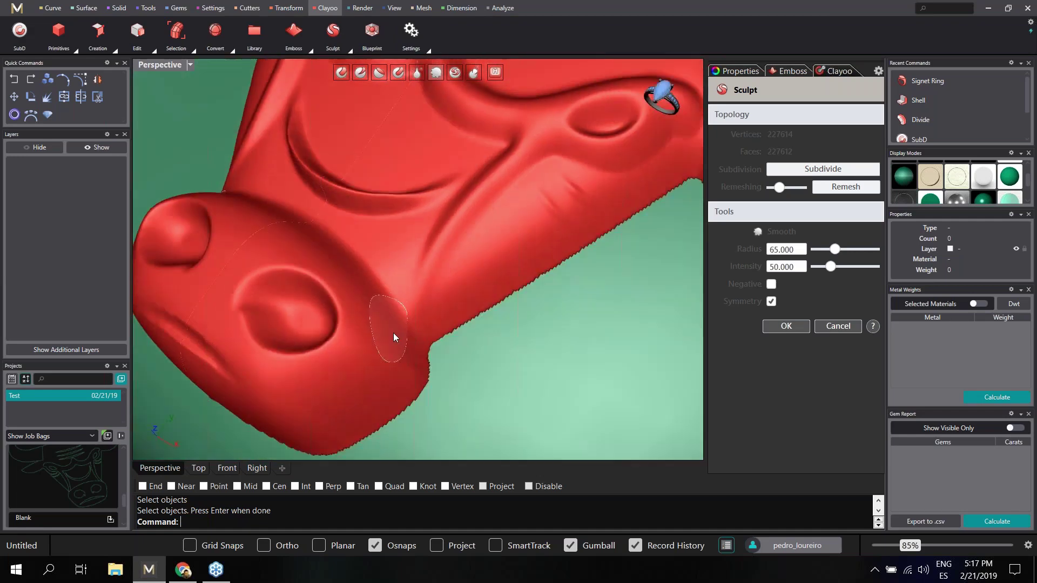
pyautogui.moveTo(497, 317); pyautogui.dragTo(426, 329, button='right')
pyautogui.moveTo(538, 290)
pyautogui.mouseDown(button='right')
pyautogui.moveTo(593, 291)
pyautogui.moveTo(536, 338)
pyautogui.moveTo(514, 303)
pyautogui.moveTo(571, 280)
pyautogui.mouseUp(button='right')
pyautogui.moveTo(642, 281)
pyautogui.mouseDown(button='right')
pyautogui.moveTo(605, 301)
pyautogui.moveTo(561, 281)
pyautogui.moveTo(480, 306)
pyautogui.moveTo(459, 290)
pyautogui.mouseUp(button='right')
# Go over the middle of the bull's face again with the Smooth tool, softening the brow and the curved groove
pyautogui.scroll(-2, 524, 348)
pyautogui.moveTo(517, 348)
pyautogui.mouseDown(button='right')
pyautogui.moveTo(490, 280)
pyautogui.moveTo(459, 272)
pyautogui.mouseUp(button='right')
pyautogui.moveTo(459, 272)
pyautogui.mouseDown()
pyautogui.moveTo(436, 254)
pyautogui.moveTo(468, 284)
pyautogui.moveTo(395, 267)
pyautogui.moveTo(458, 304)
pyautogui.moveTo(411, 313)
pyautogui.moveTo(469, 340)
pyautogui.mouseUp()
pyautogui.scroll(-2, 468, 340)
pyautogui.moveTo(469, 340)
pyautogui.mouseDown(button='right')
pyautogui.moveTo(560, 326)
pyautogui.moveTo(518, 291)
pyautogui.mouseUp(button='right')
pyautogui.scroll(2, 559, 325)
pyautogui.scroll(-2, 393, 337)
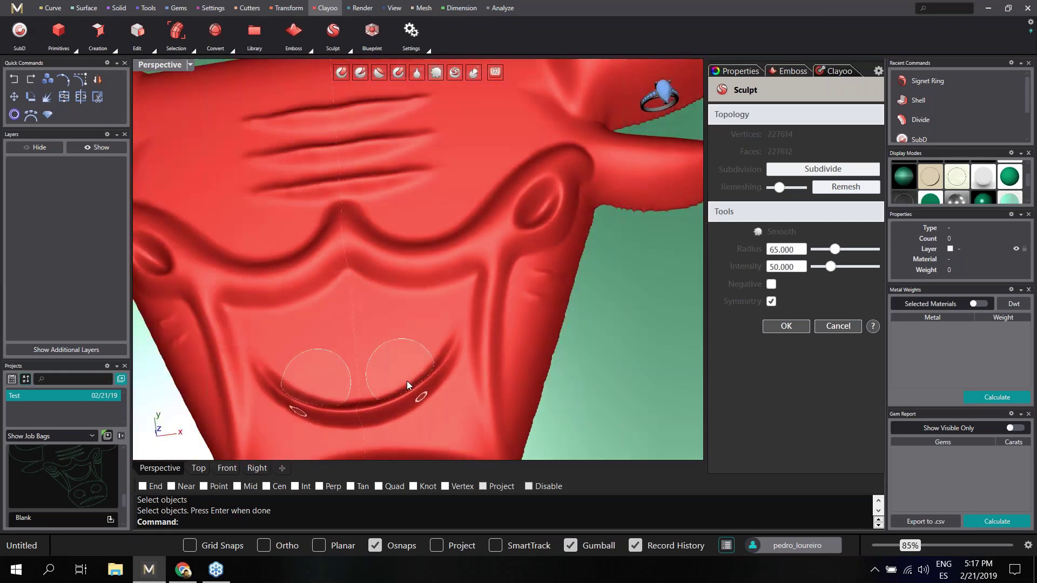
# Smooth the transition between the cheeks and the muzzle, and touch up the rest of the bull head
pyautogui.moveTo(448, 439); pyautogui.dragTo(462, 361, button='right')
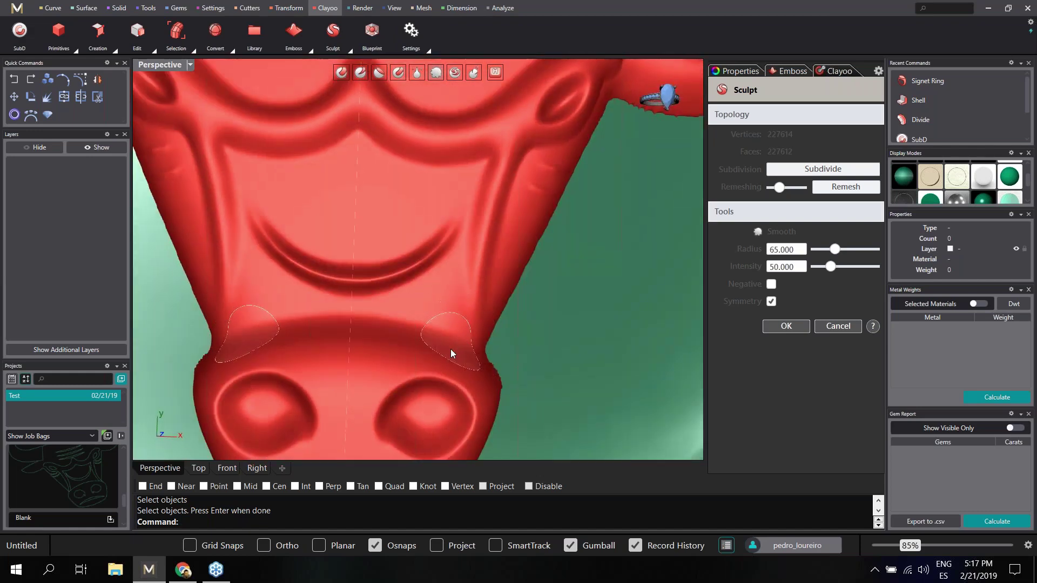
pyautogui.scroll(-3, 454, 345)
pyautogui.moveTo(462, 373); pyautogui.dragTo(458, 325, button='right')
pyautogui.scroll(-2, 462, 377)
pyautogui.scroll(-2, 463, 378)
pyautogui.scroll(5, 458, 325)
pyautogui.moveTo(481, 300); pyautogui.dragTo(480, 274)
pyautogui.moveTo(481, 273); pyautogui.dragTo(491, 329, button='right')
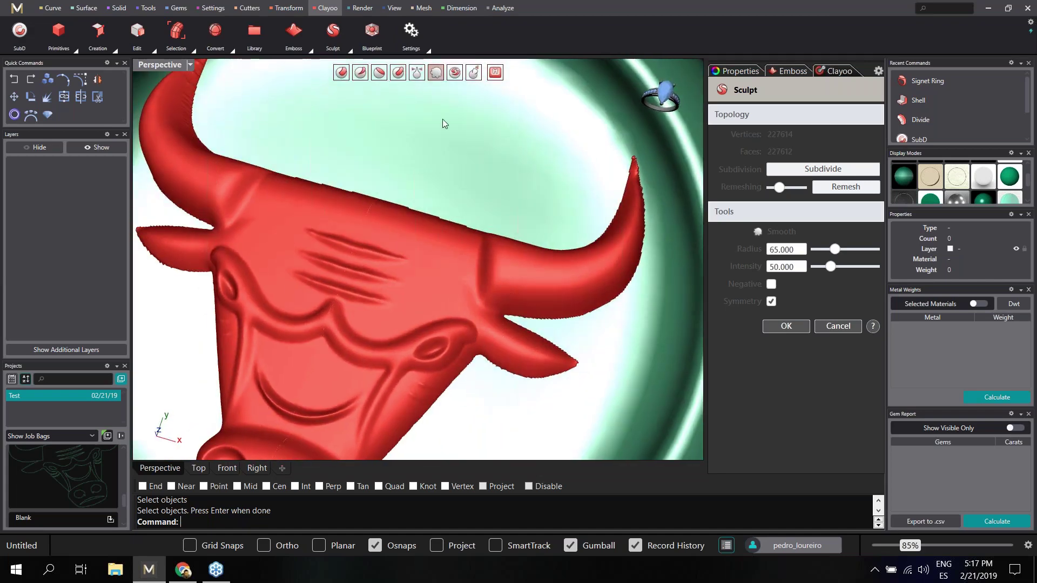
# Inflate the forehead beside the upper groove's ends with symmetric strokes, using radius 49 and intensity 85.185
pyautogui.moveTo(432, 299)
pyautogui.mouseDown(button='right')
pyautogui.moveTo(432, 274)
pyautogui.moveTo(432, 314)
pyautogui.moveTo(413, 330)
pyautogui.moveTo(400, 324)
pyautogui.moveTo(408, 338)
pyautogui.mouseUp(button='right')
pyautogui.scroll(5, 432, 314)
pyautogui.scroll(2, 408, 338)
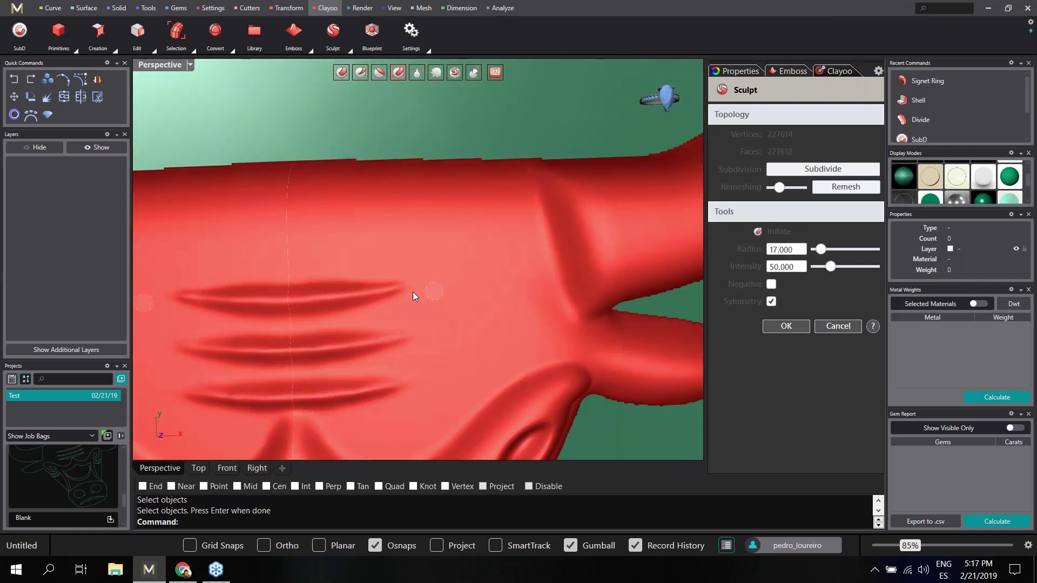
pyautogui.moveTo(826, 251); pyautogui.dragTo(833, 251)
pyautogui.moveTo(437, 285)
pyautogui.mouseDown()
pyautogui.moveTo(355, 296)
pyautogui.moveTo(452, 269)
pyautogui.moveTo(321, 294)
pyautogui.moveTo(458, 268)
pyautogui.mouseUp()
pyautogui.moveTo(491, 259)
pyautogui.mouseDown(button='right')
pyautogui.moveTo(514, 246)
pyautogui.moveTo(610, 261)
pyautogui.mouseUp(button='right')
pyautogui.moveTo(532, 270); pyautogui.dragTo(500, 260, button='right')
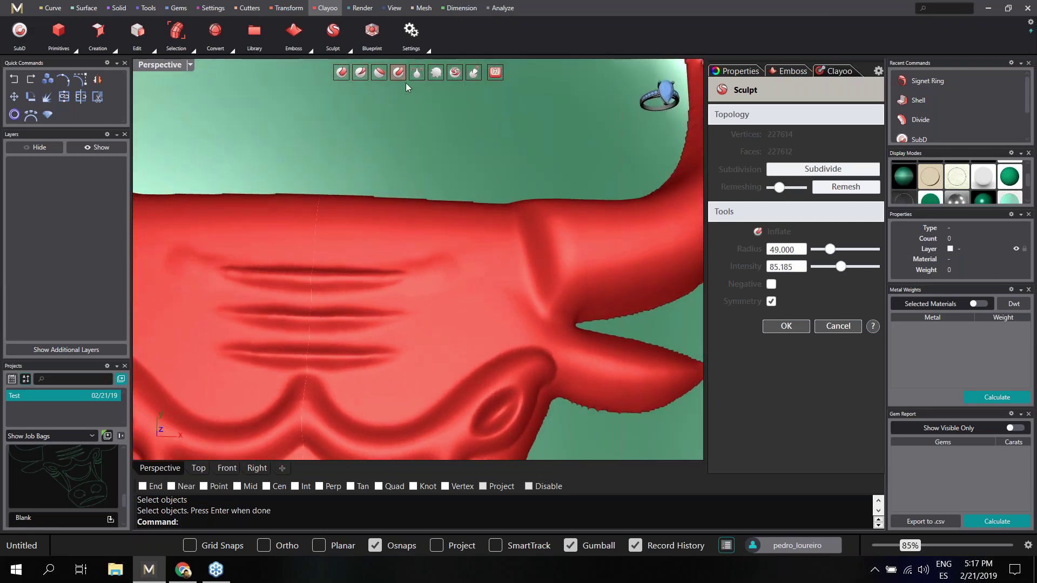
# Inflate the skin along the remaining forehead grooves and soften the raised wrinkles with the Smooth tool
pyautogui.moveTo(348, 280)
pyautogui.mouseDown()
pyautogui.moveTo(464, 254)
pyautogui.moveTo(350, 276)
pyautogui.moveTo(398, 268)
pyautogui.moveTo(292, 273)
pyautogui.moveTo(409, 322)
pyautogui.moveTo(354, 322)
pyautogui.mouseUp()
pyautogui.moveTo(354, 322)
pyautogui.mouseDown(button='right')
pyautogui.moveTo(460, 336)
pyautogui.moveTo(458, 308)
pyautogui.mouseUp(button='right')
pyautogui.moveTo(378, 367)
pyautogui.mouseDown()
pyautogui.moveTo(365, 368)
pyautogui.moveTo(439, 358)
pyautogui.moveTo(362, 357)
pyautogui.moveTo(373, 310)
pyautogui.mouseUp()
pyautogui.click(436, 73)
pyautogui.scroll(2, 442, 287)
pyautogui.moveTo(443, 287); pyautogui.dragTo(435, 283, button='right')
pyautogui.moveTo(435, 284)
pyautogui.mouseDown()
pyautogui.moveTo(488, 258)
pyautogui.moveTo(442, 300)
pyautogui.moveTo(252, 278)
pyautogui.moveTo(280, 258)
pyautogui.moveTo(277, 314)
pyautogui.moveTo(410, 329)
pyautogui.moveTo(311, 374)
pyautogui.moveTo(406, 373)
pyautogui.moveTo(444, 255)
pyautogui.mouseUp()
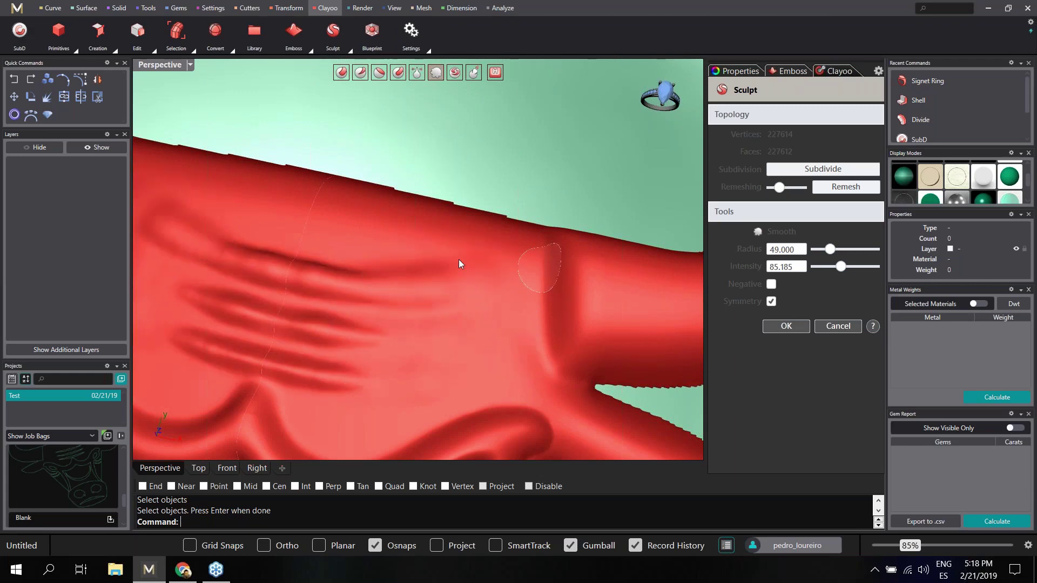
# Examine the sculpted bull head from several angles and distances, checking the forehead wrinkles, face and horns
pyautogui.scroll(-10, 303, 354)
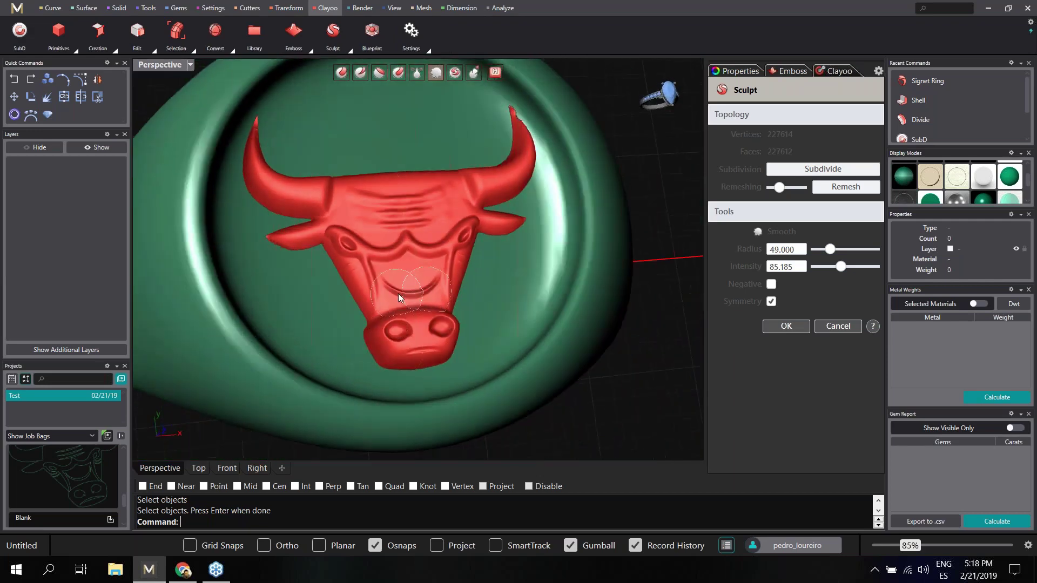
pyautogui.scroll(-2, 397, 293)
pyautogui.moveTo(422, 306); pyautogui.dragTo(424, 287, button='right')
pyautogui.scroll(3, 425, 292)
pyautogui.scroll(5, 343, 180)
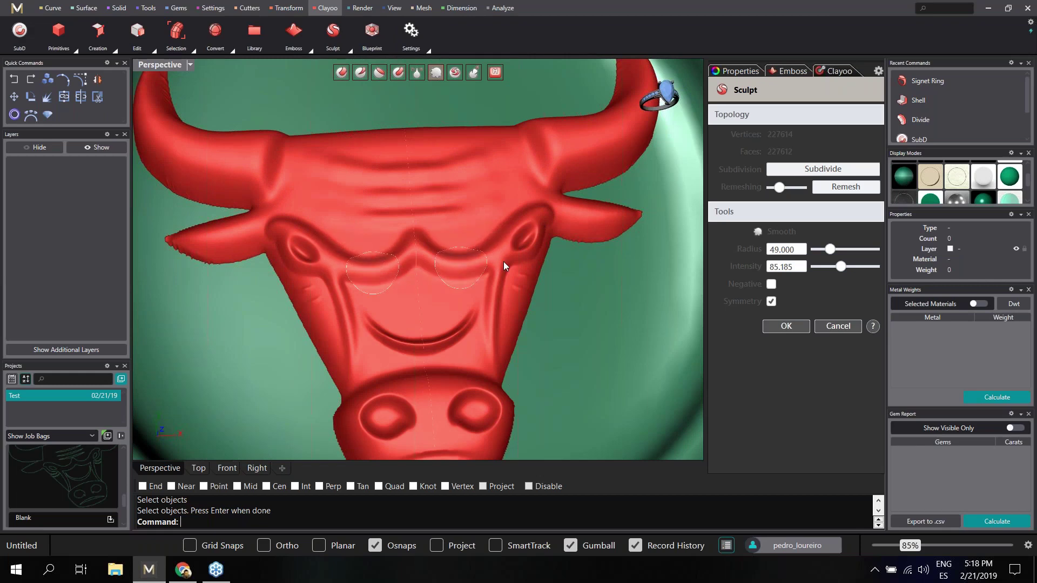
pyautogui.moveTo(516, 170)
pyautogui.mouseDown(button='right')
pyautogui.moveTo(506, 232)
pyautogui.moveTo(355, 232)
pyautogui.mouseUp(button='right')
pyautogui.scroll(-2, 507, 232)
pyautogui.scroll(-5, 459, 252)
pyautogui.scroll(6, 478, 255)
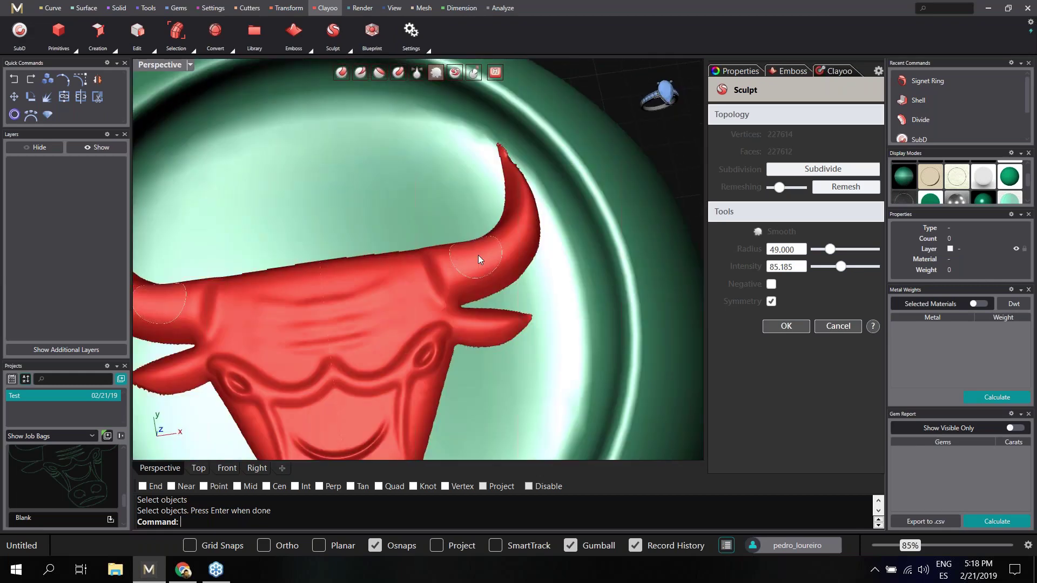
# Finish the sculpt of the bull-head relief without keeping the original object
pyautogui.scroll(-5, 495, 257)
pyautogui.moveTo(436, 267)
pyautogui.mouseDown(button='right')
pyautogui.moveTo(437, 291)
pyautogui.moveTo(458, 272)
pyautogui.mouseUp(button='right')
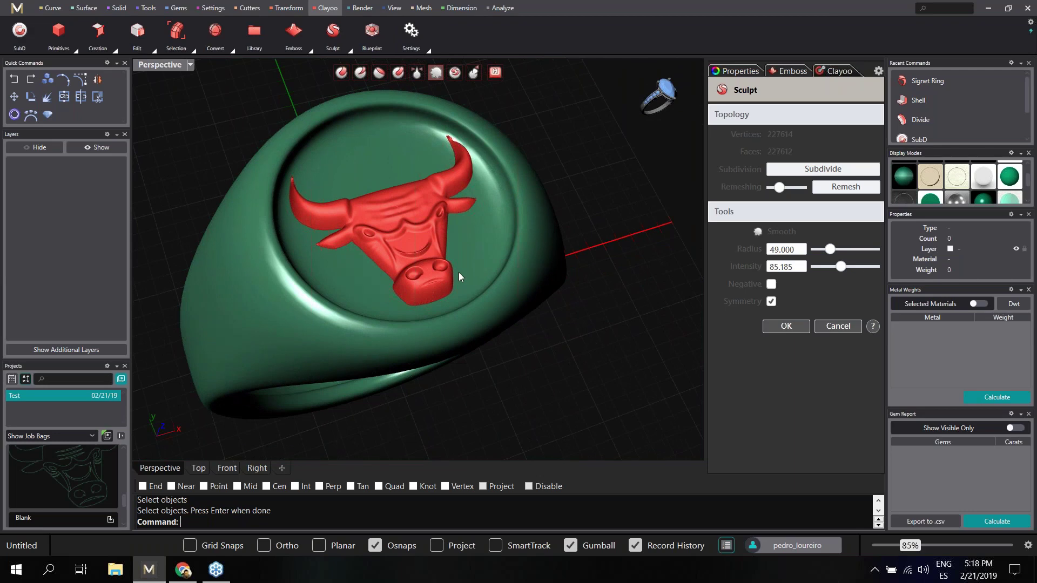
pyautogui.moveTo(457, 304); pyautogui.dragTo(498, 309, button='right')
pyautogui.click(775, 326)
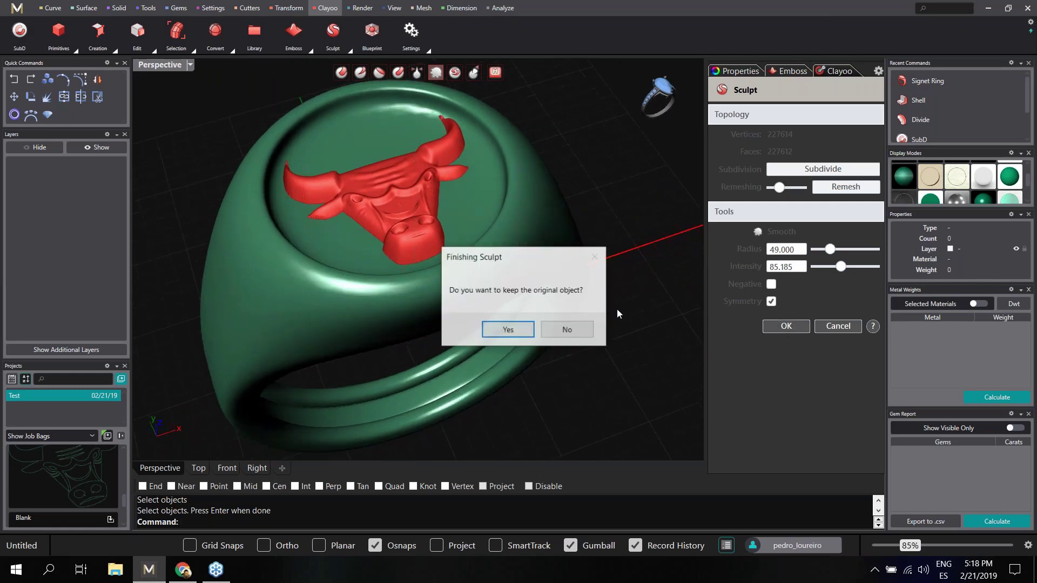
pyautogui.click(565, 330)
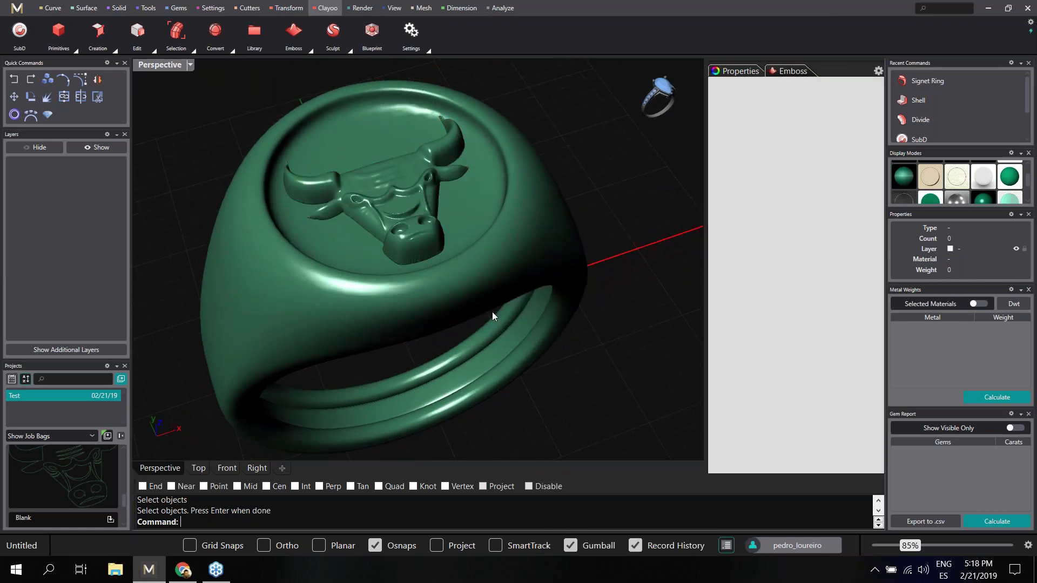
# Switch the Perspective view to the Rendered display mode and hide the bull-head outline curves around the ring
pyautogui.scroll(1, 987, 190)
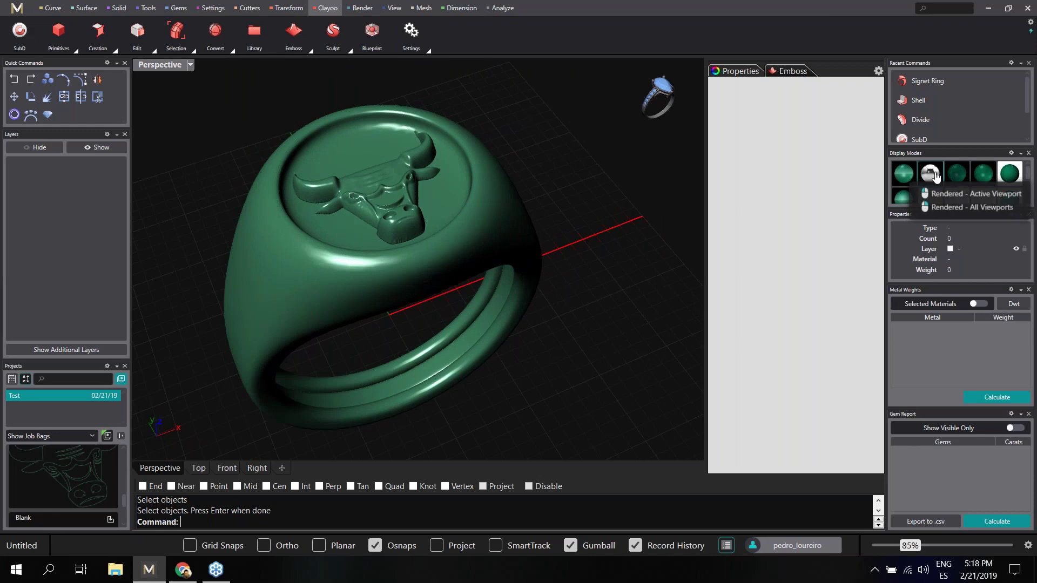
pyautogui.click(934, 175)
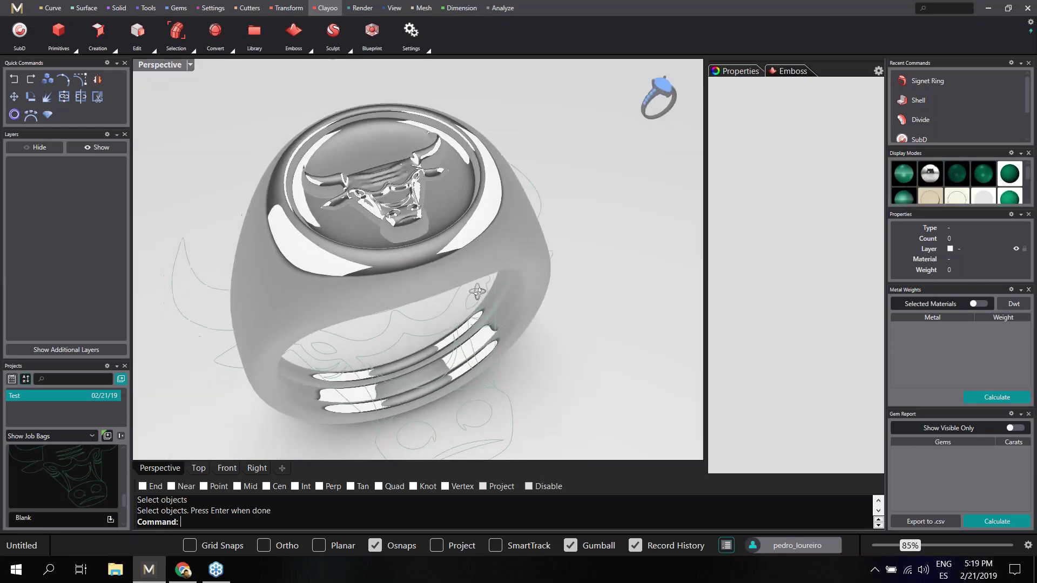
pyautogui.moveTo(154, 279); pyautogui.dragTo(618, 371)
pyautogui.click(46, 150)
pyautogui.moveTo(429, 251)
pyautogui.mouseDown(button='right')
pyautogui.moveTo(440, 291)
pyautogui.moveTo(440, 244)
pyautogui.mouseUp(button='right')
# Open Render Studio and assign the Yellow Gold-18k material to the bull-head mesh on the ring face
pyautogui.click(360, 7)
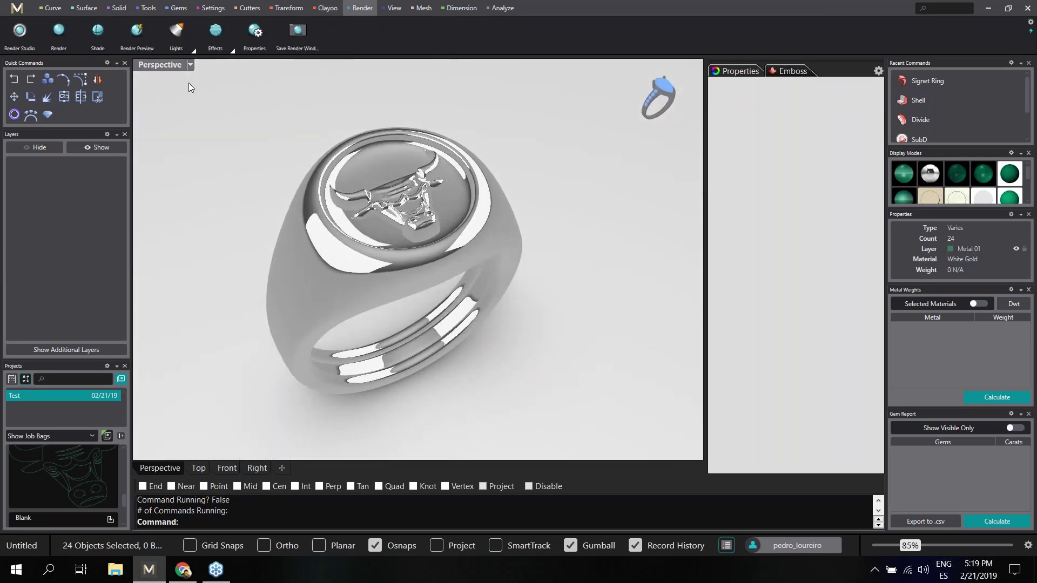
pyautogui.click(21, 37)
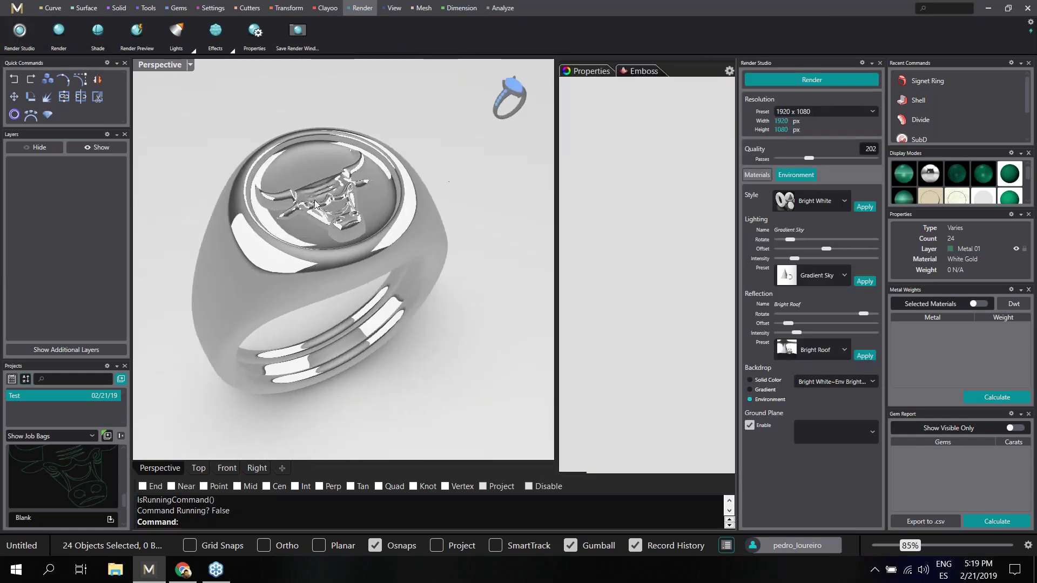
pyautogui.click(324, 204)
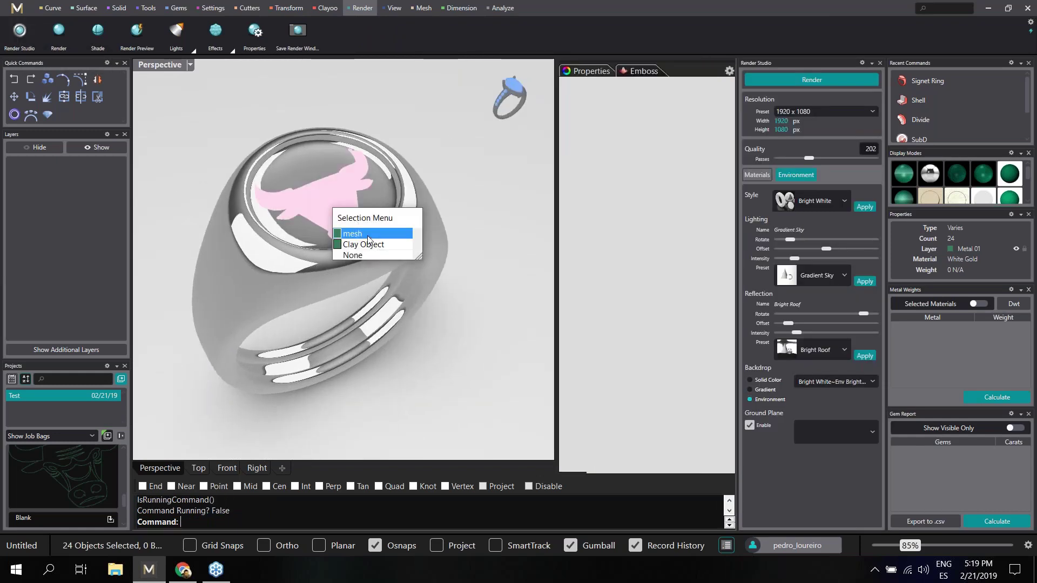
pyautogui.click(368, 234)
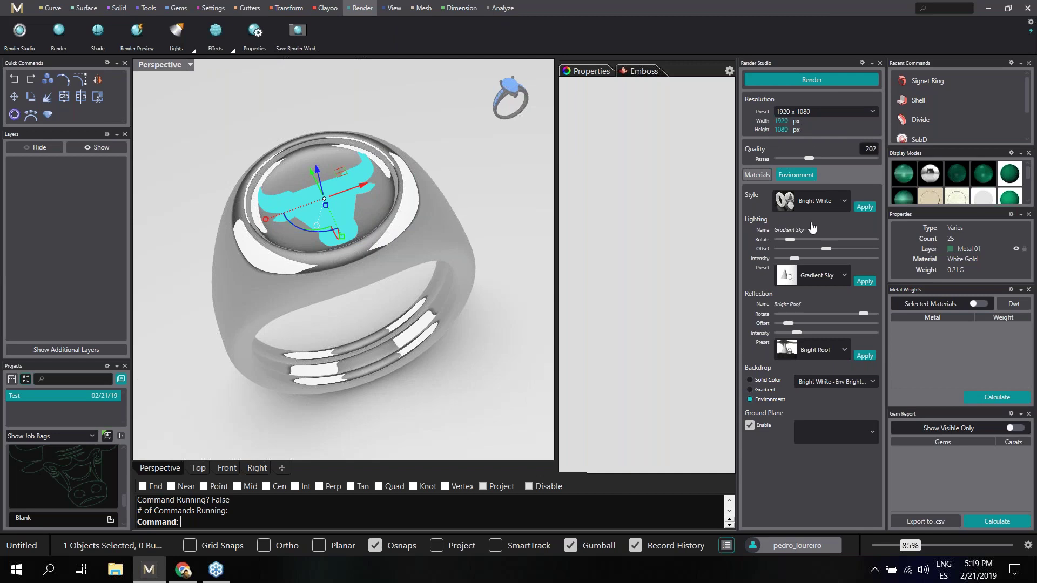
pyautogui.click(759, 176)
pyautogui.scroll(-1, 816, 281)
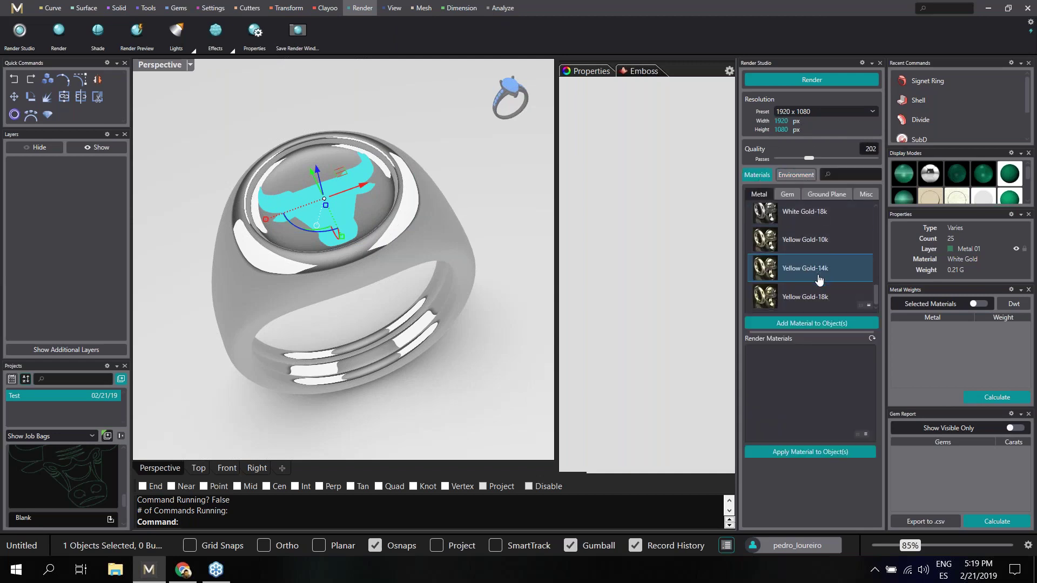
pyautogui.click(816, 298)
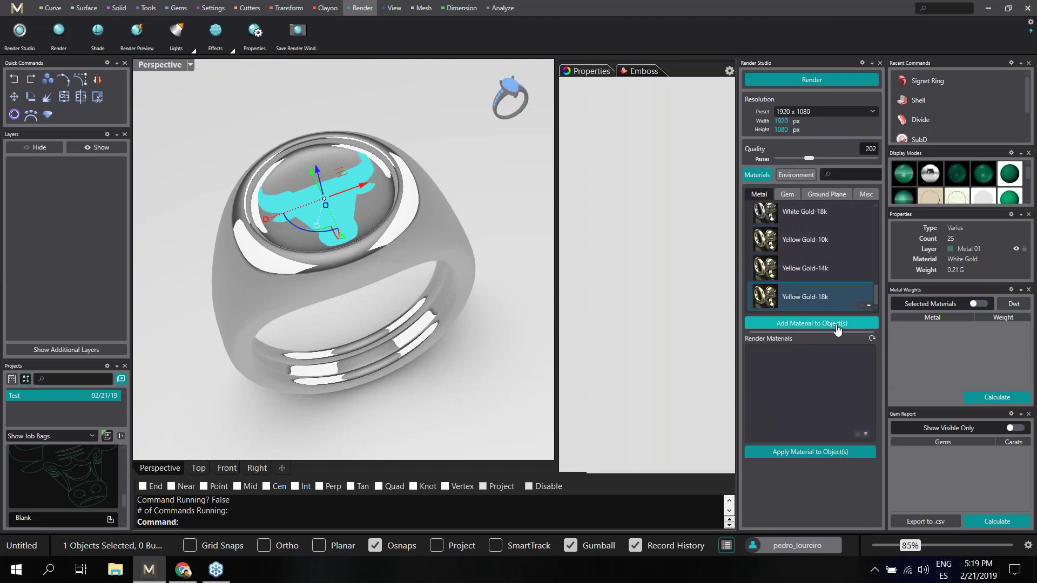
pyautogui.click(837, 324)
pyautogui.moveTo(506, 331); pyautogui.dragTo(469, 350, button='right')
# Set the render resolution to 800 x 600 and render the ring's Perspective view with the Bright White environment
pyautogui.click(792, 176)
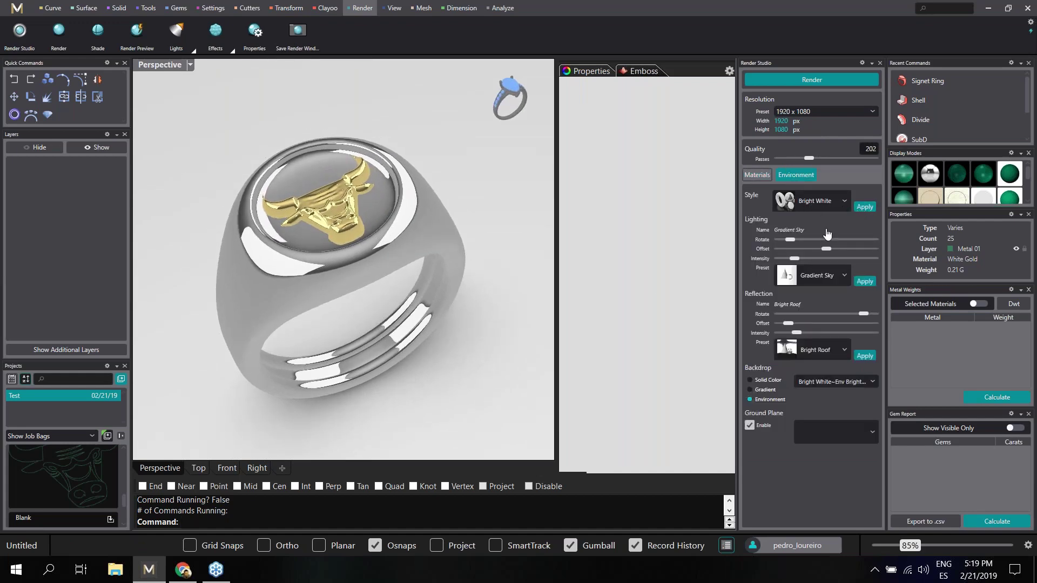
pyautogui.moveTo(378, 291); pyautogui.dragTo(403, 296, button='right')
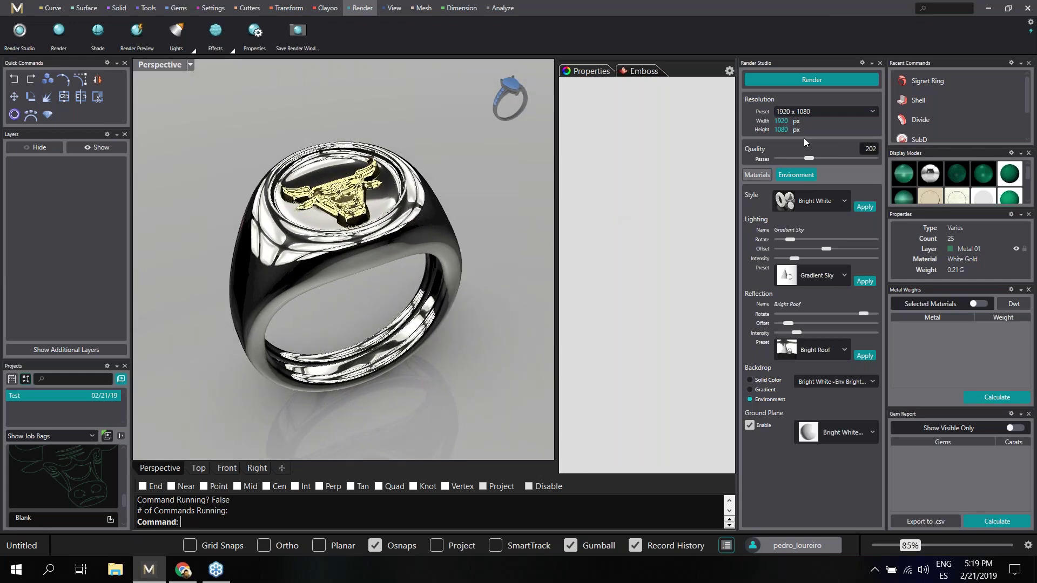
pyautogui.click(871, 112)
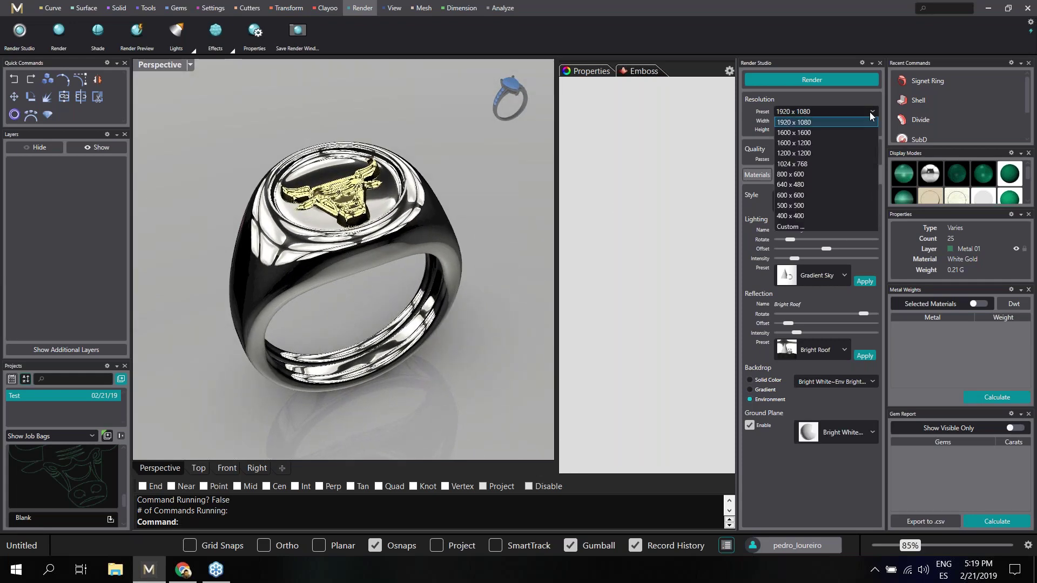
pyautogui.click(830, 173)
pyautogui.moveTo(434, 284); pyautogui.dragTo(443, 289, button='right')
pyautogui.scroll(2, 430, 284)
pyautogui.click(811, 80)
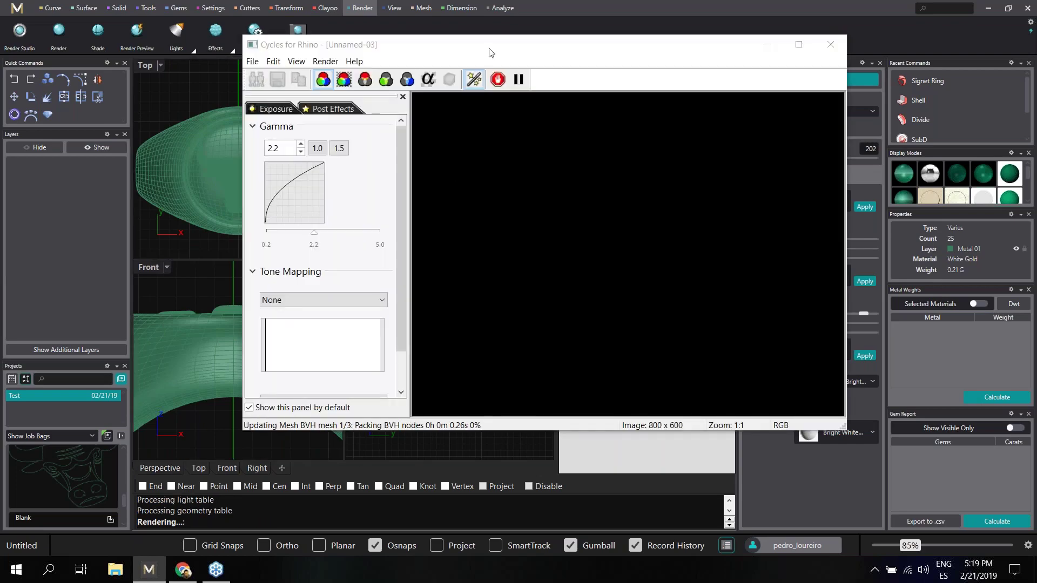
pyautogui.moveTo(492, 51); pyautogui.dragTo(544, 51)
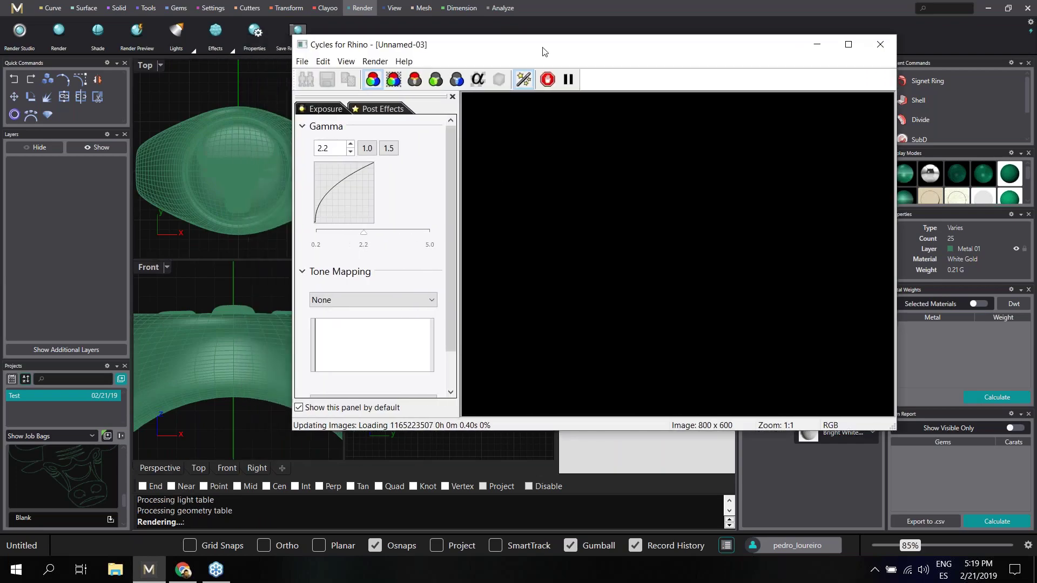